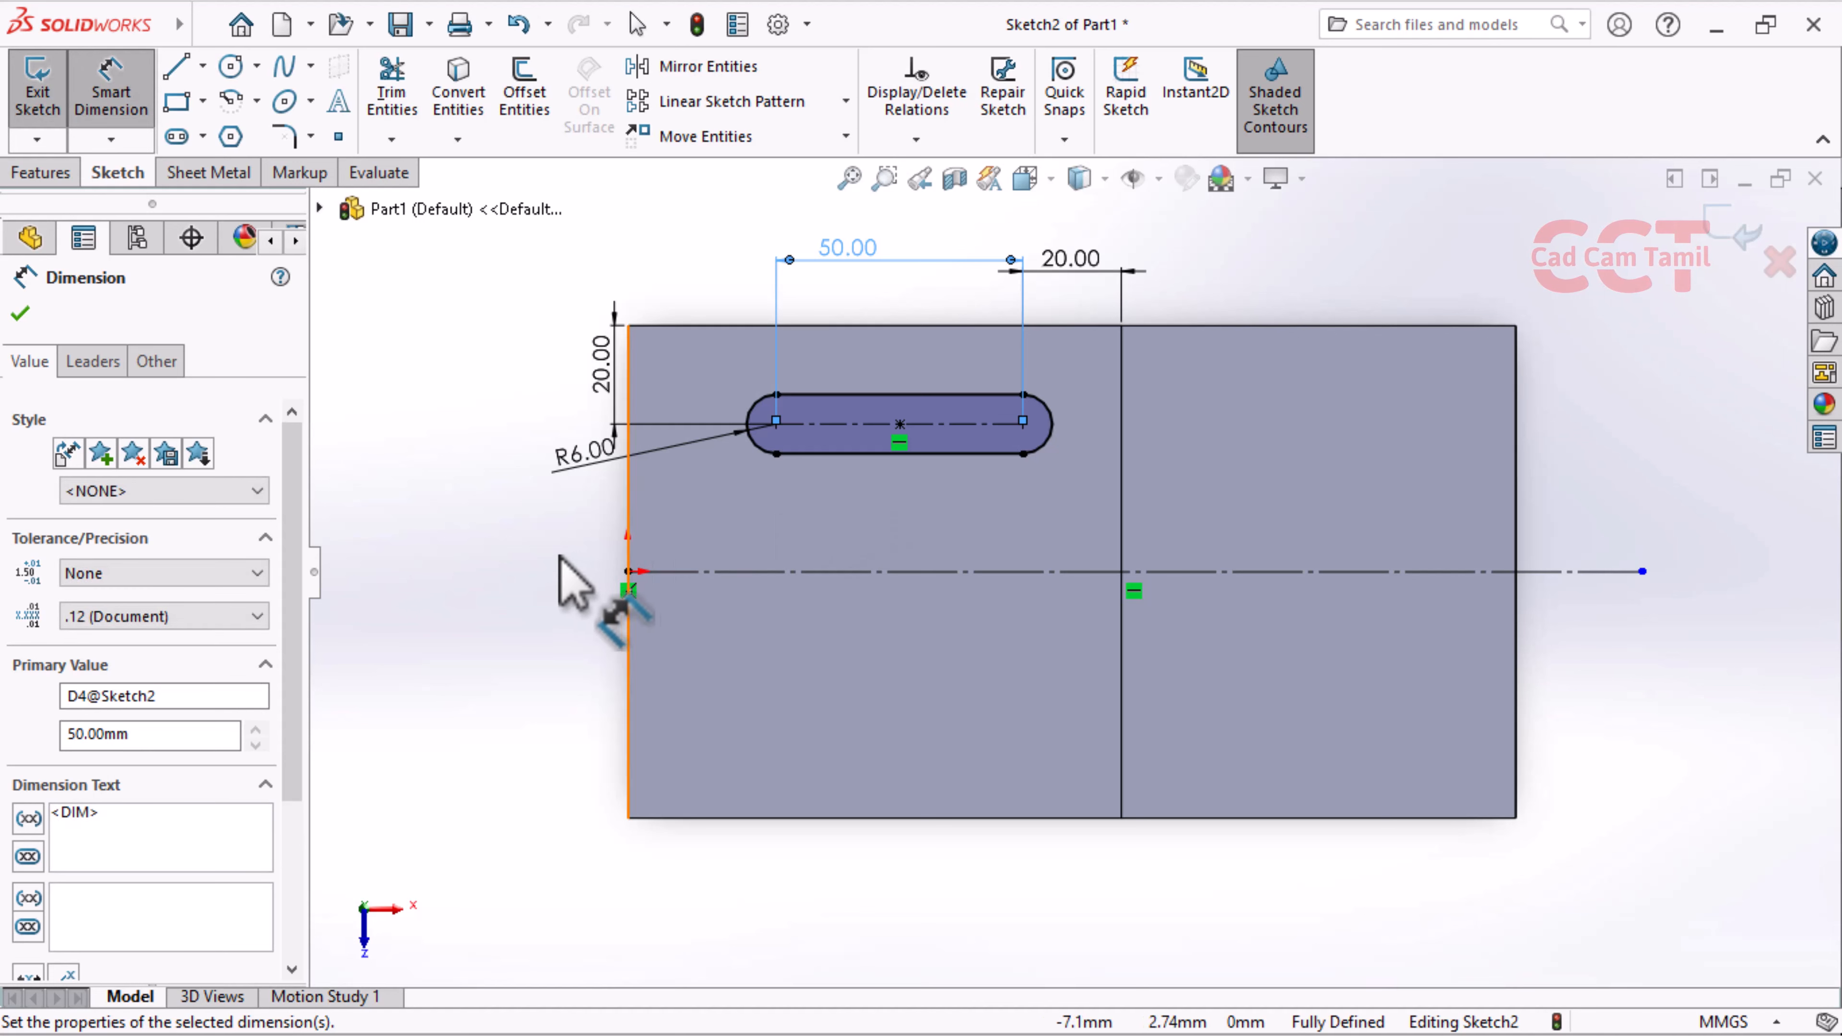
Sketch two horizontally aligned circles, about 4.9 mm and 3.6 mm in radius, near the upper edge of the plate's right section
click(232, 68)
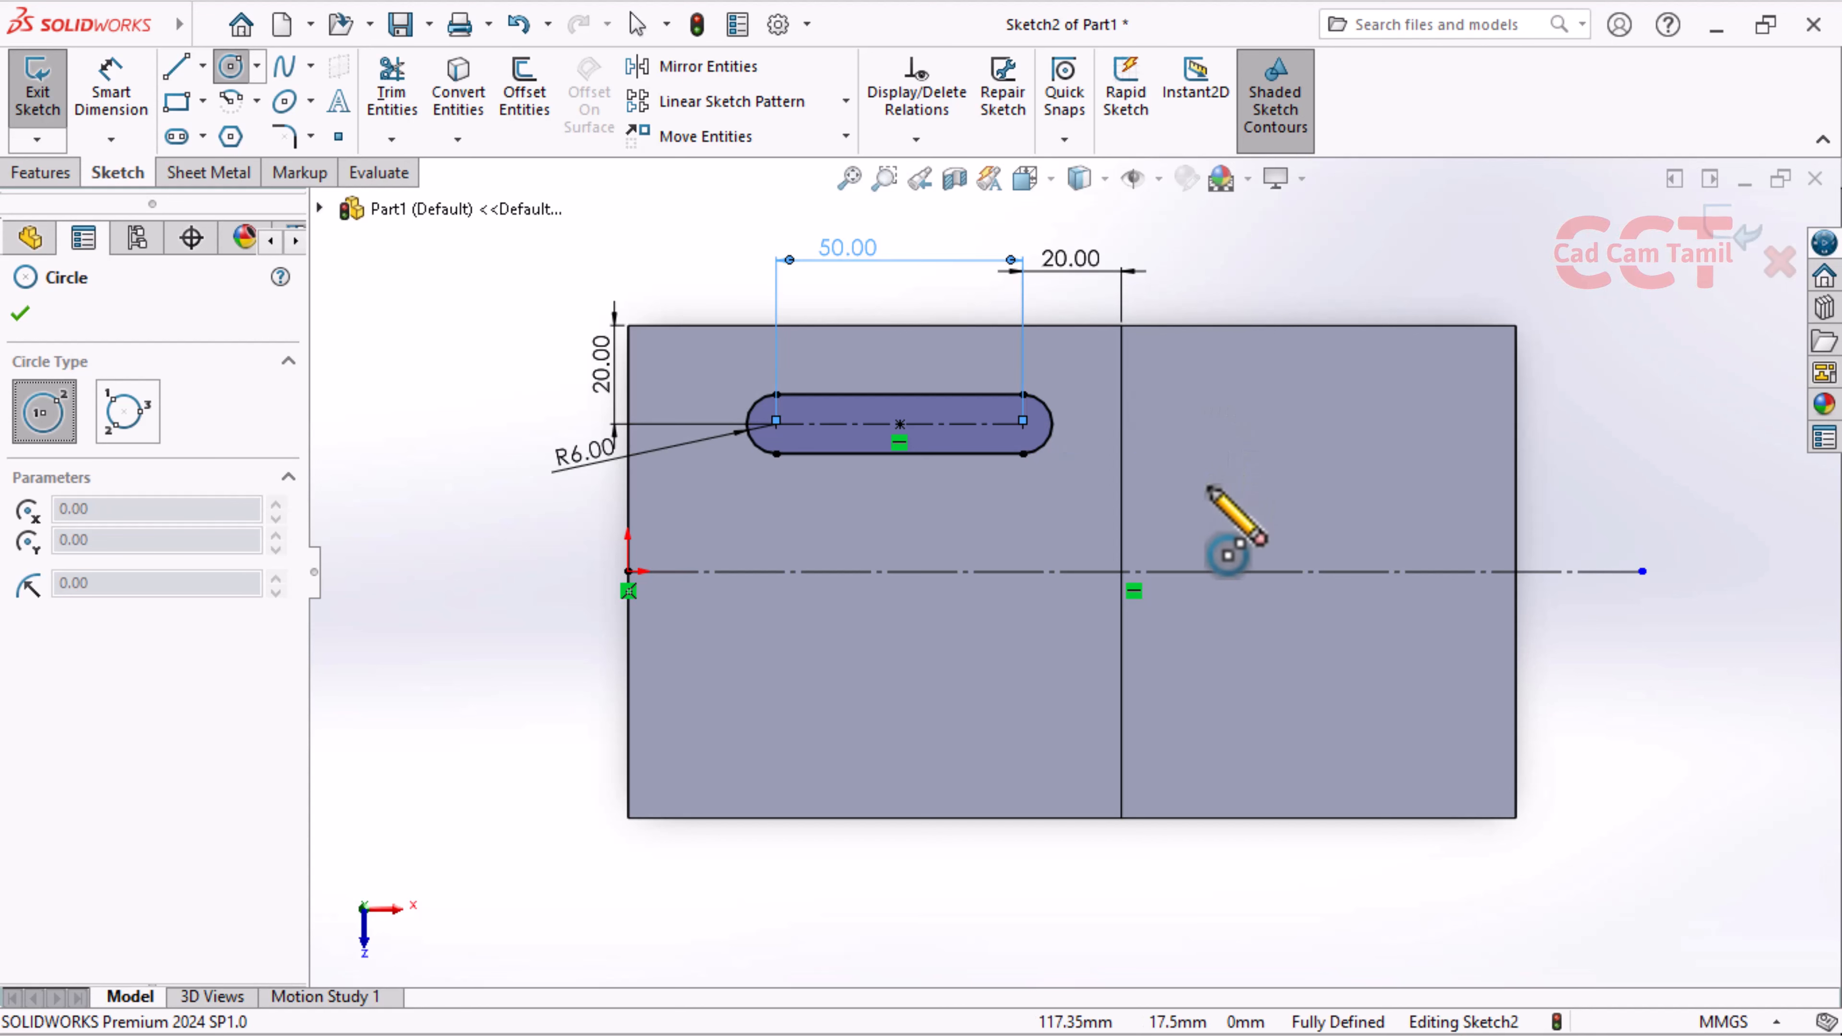
click(1187, 366)
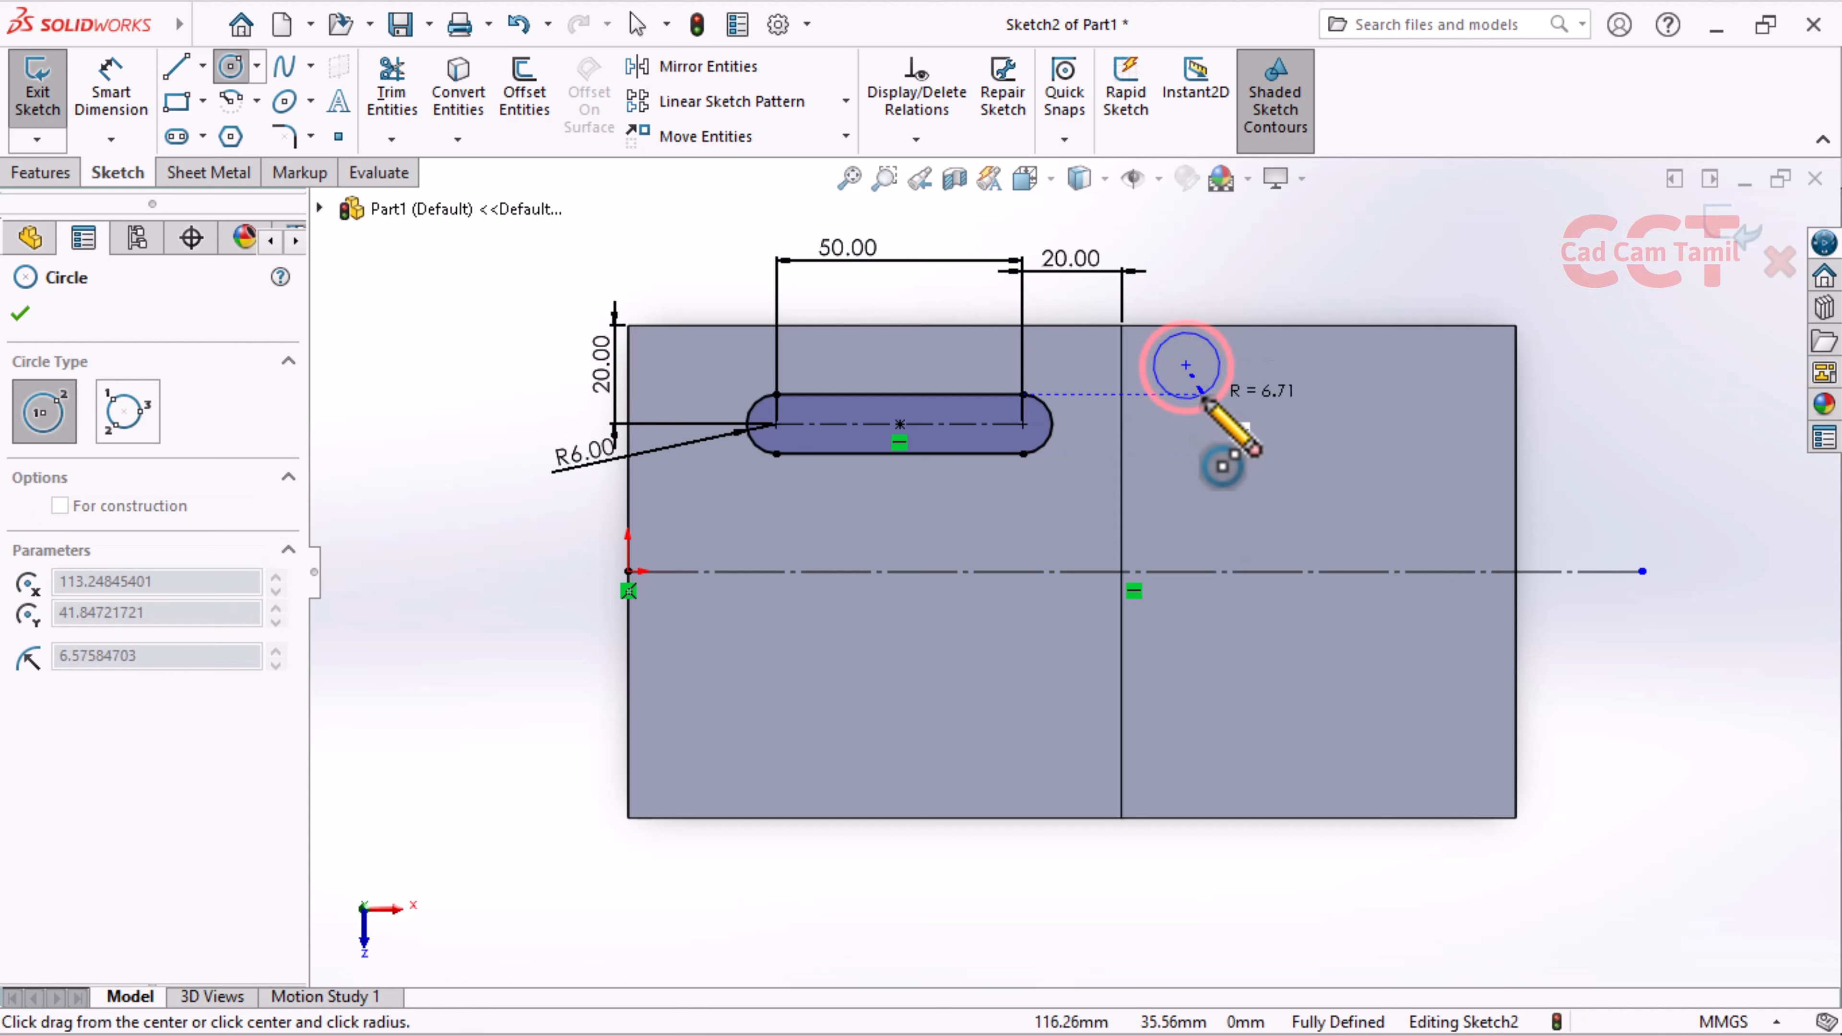
click(1203, 386)
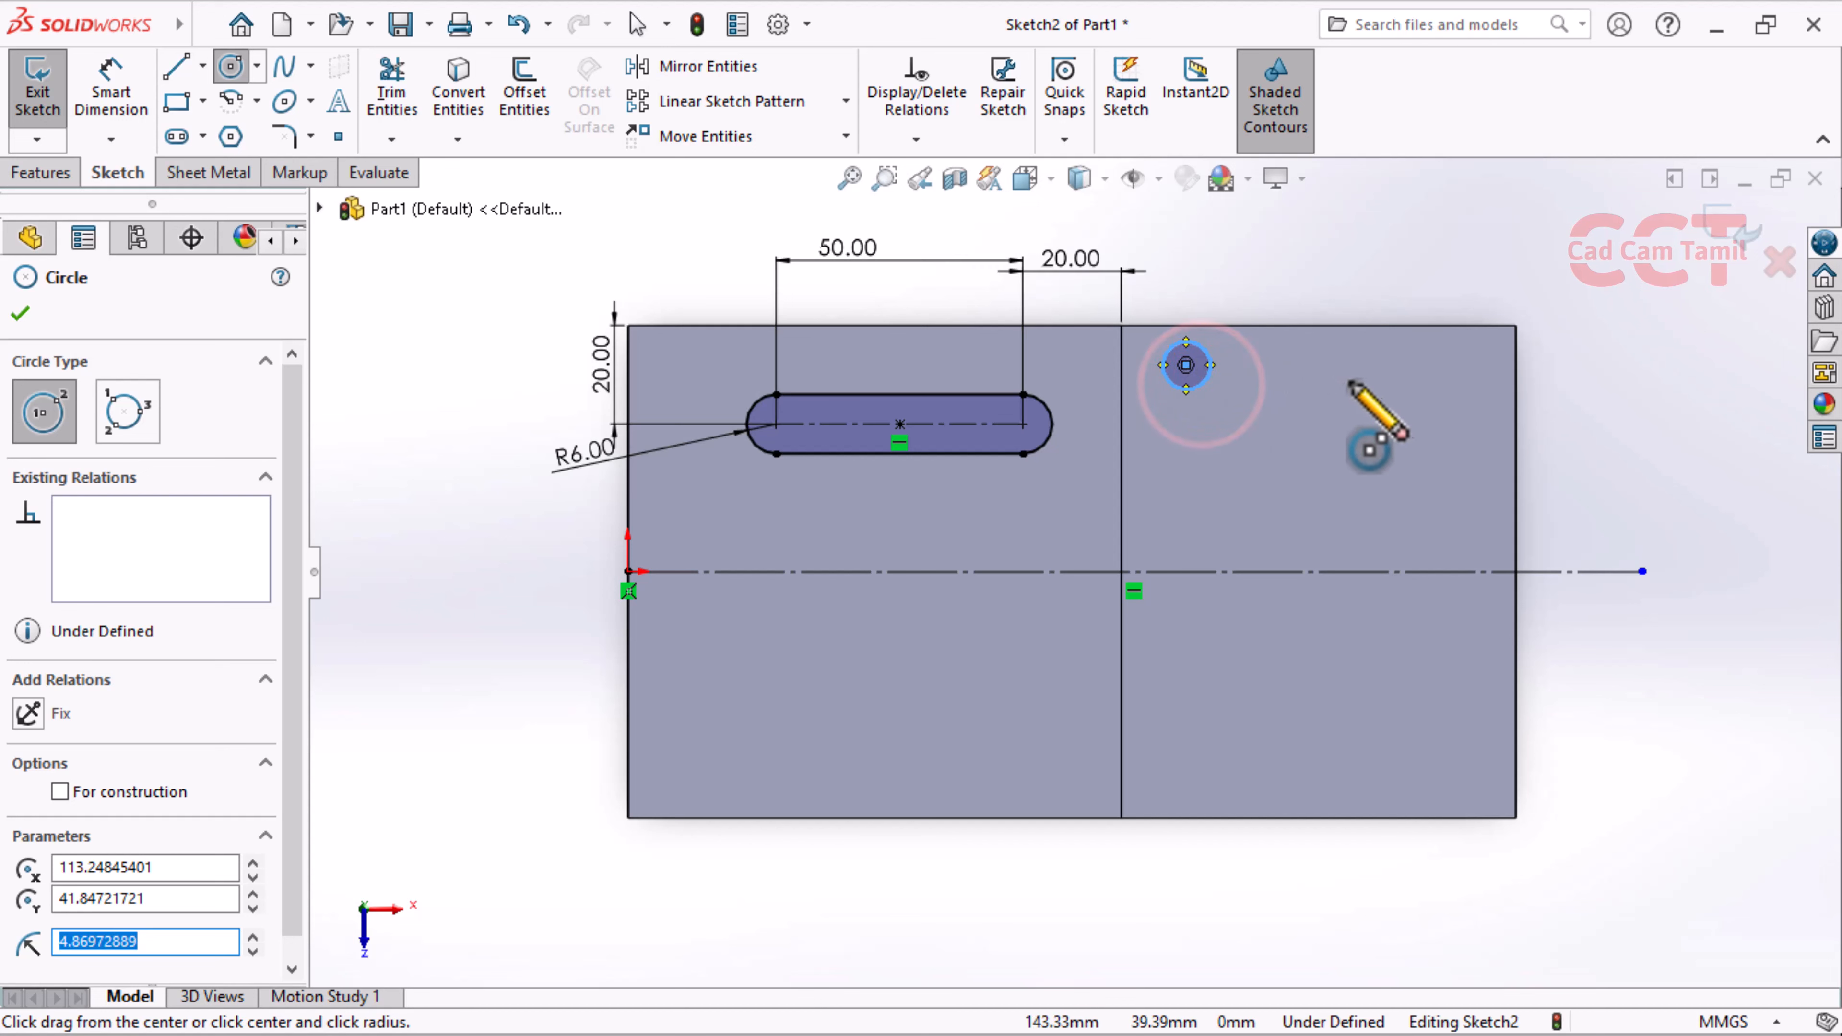
click(1404, 365)
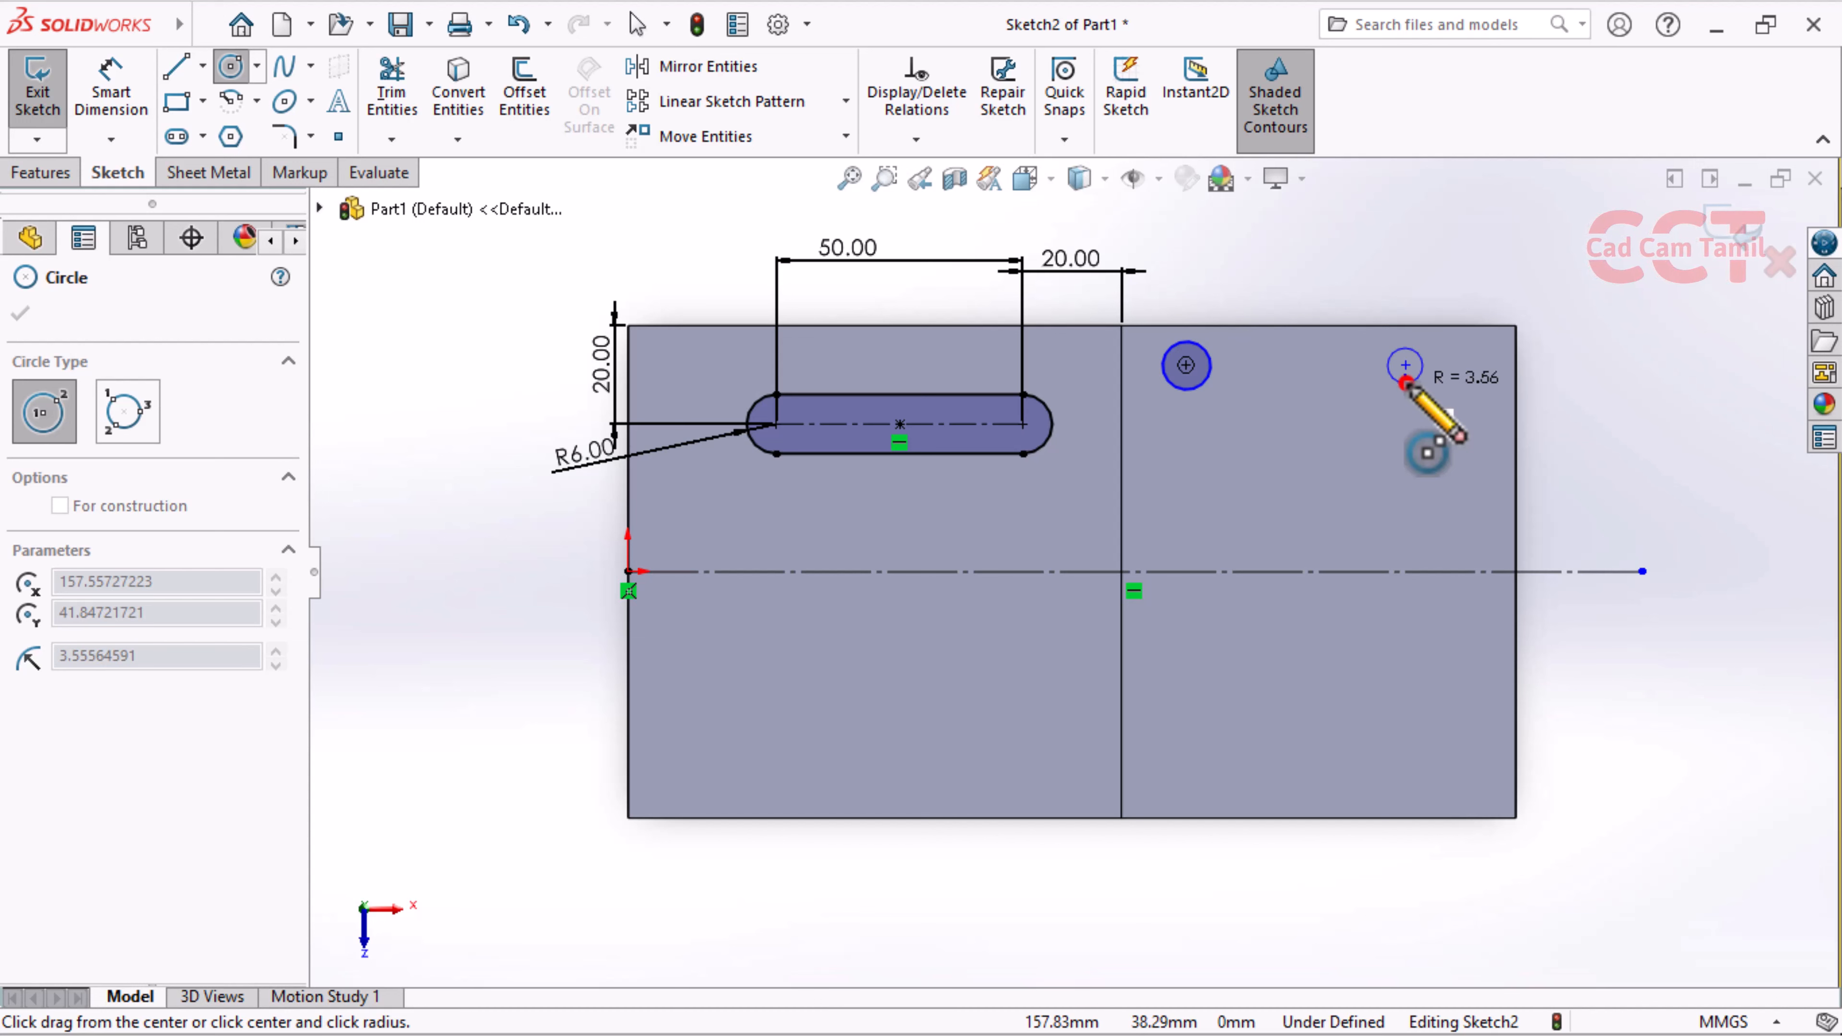
click(1406, 382)
key(f)
key(Escape)
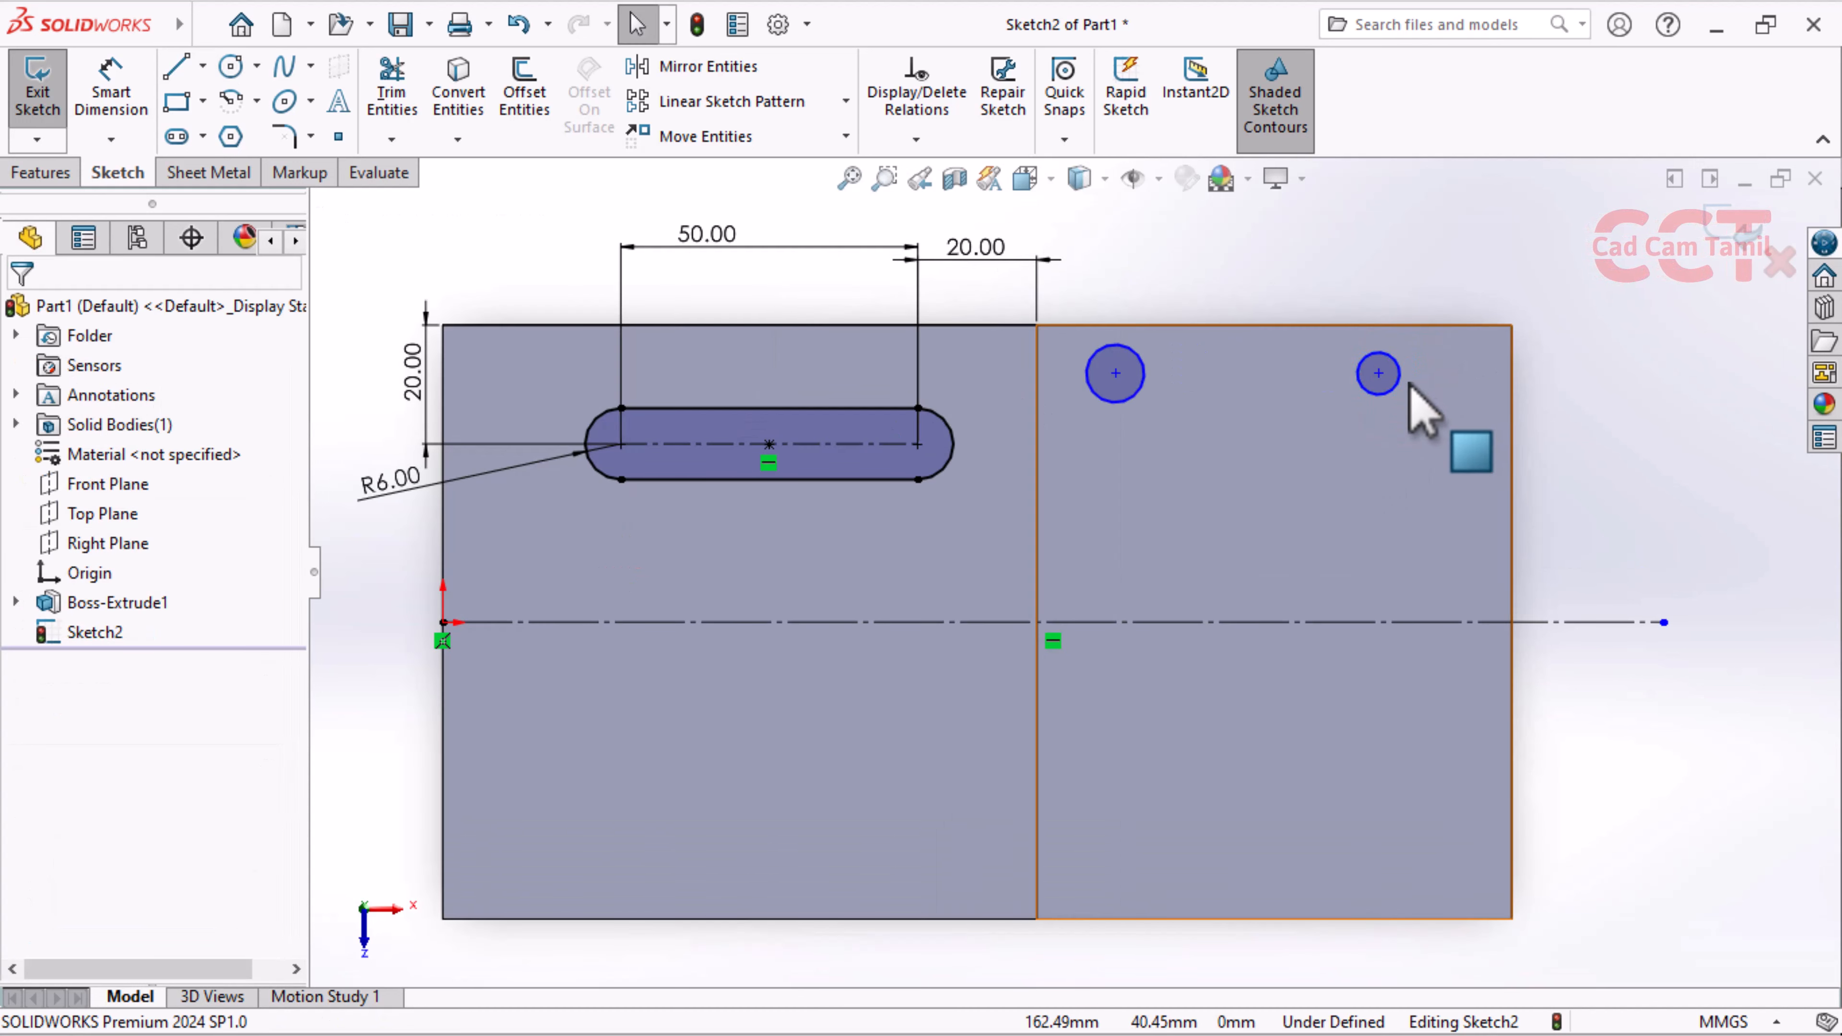
Apply an Equal relation to the two circles
click(1396, 380)
ctrl+click(1130, 395)
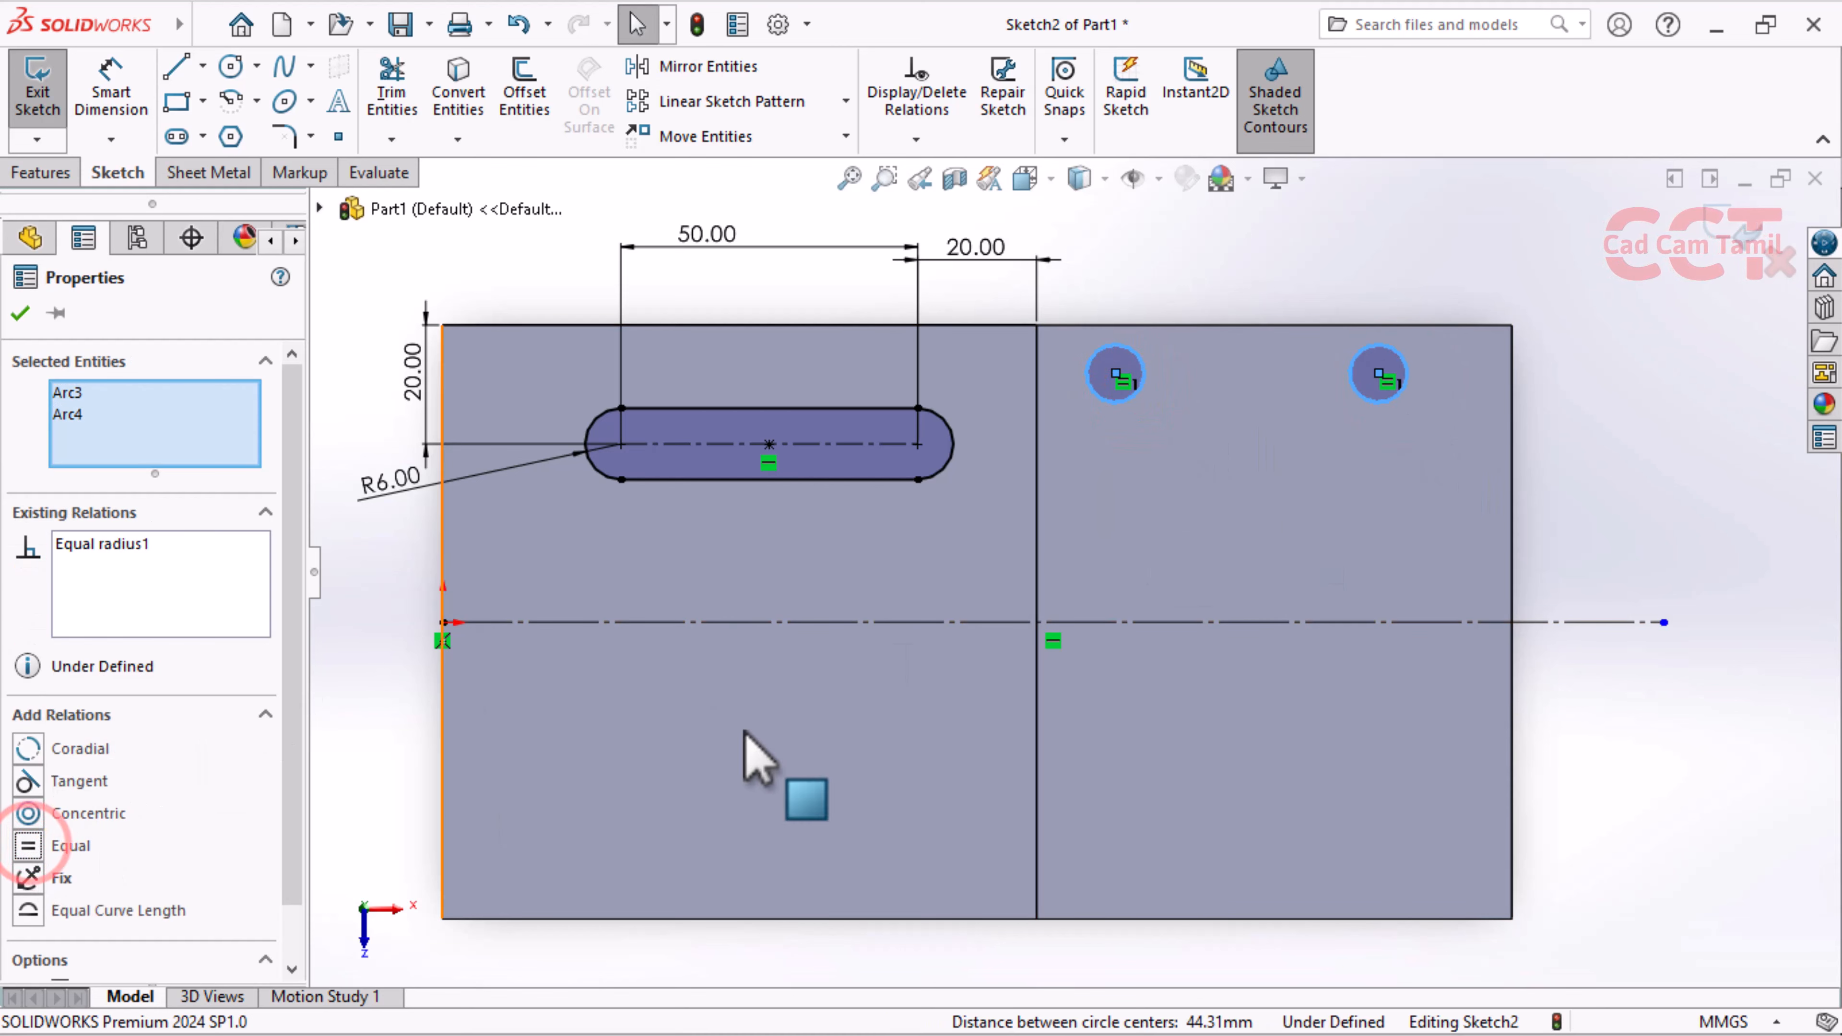
click(1613, 482)
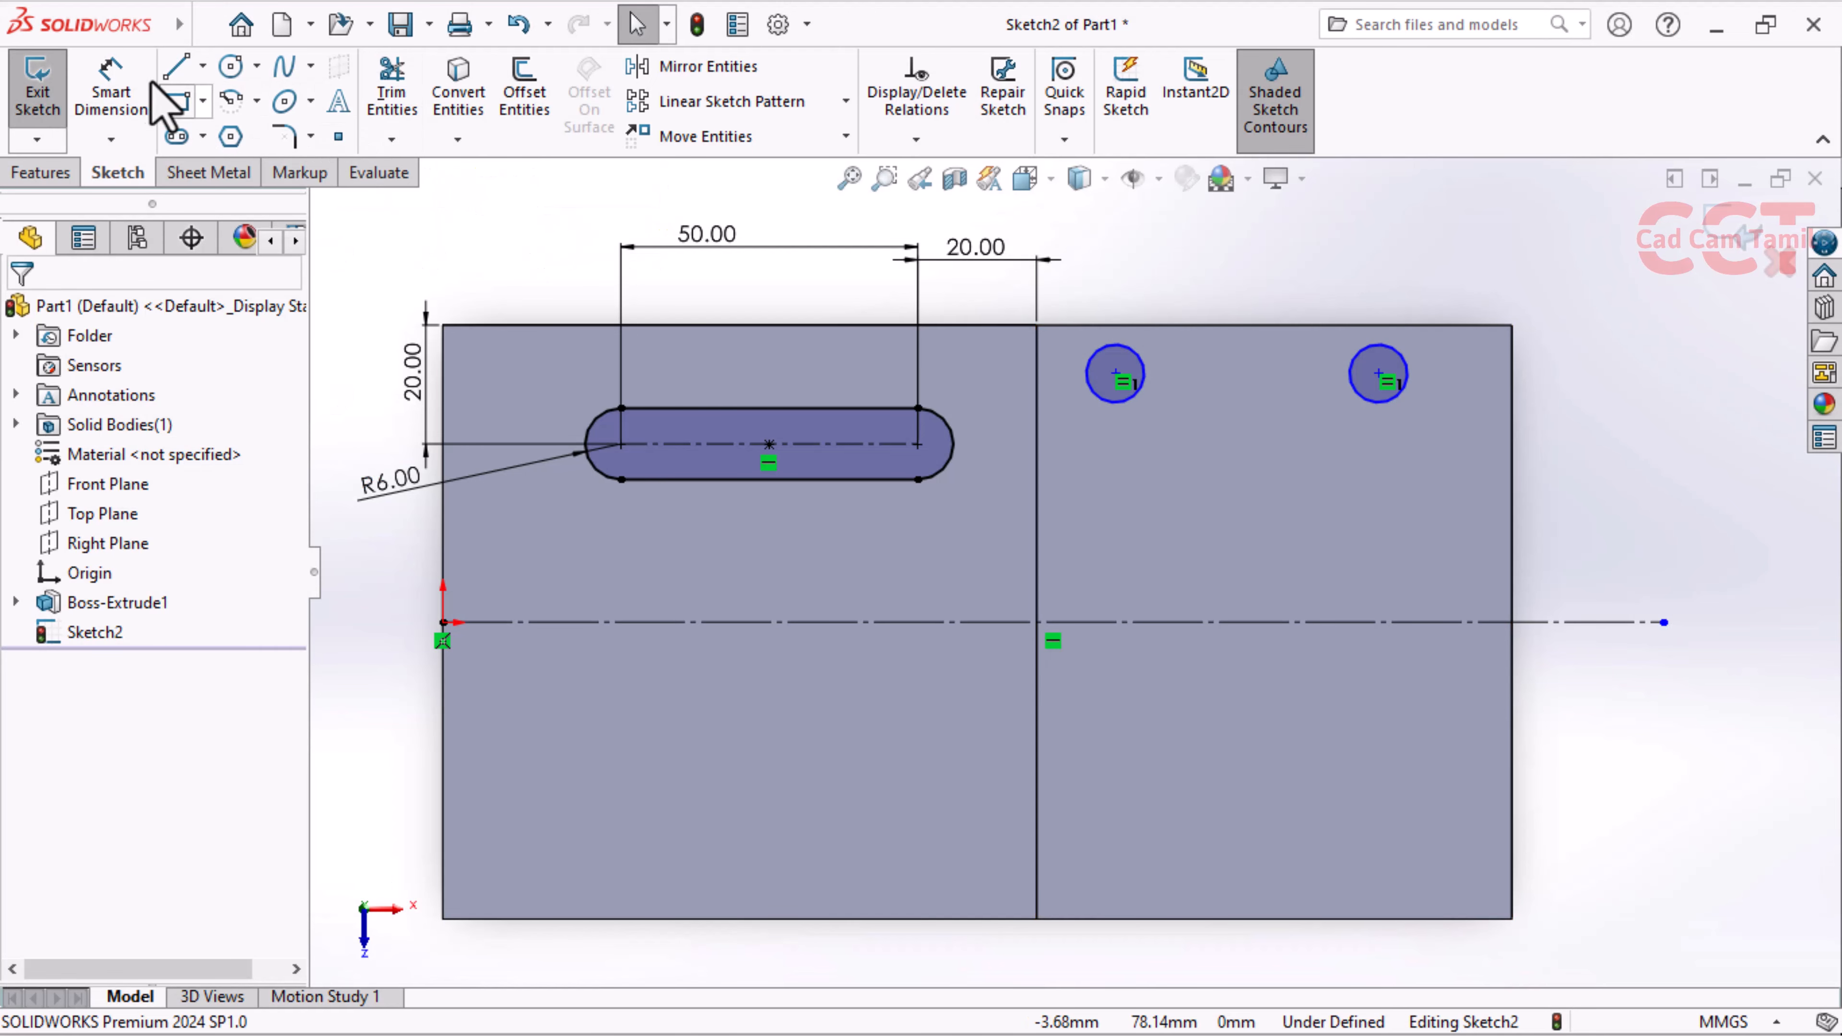
Dimension the left circle with a diameter of 10 mm
click(113, 80)
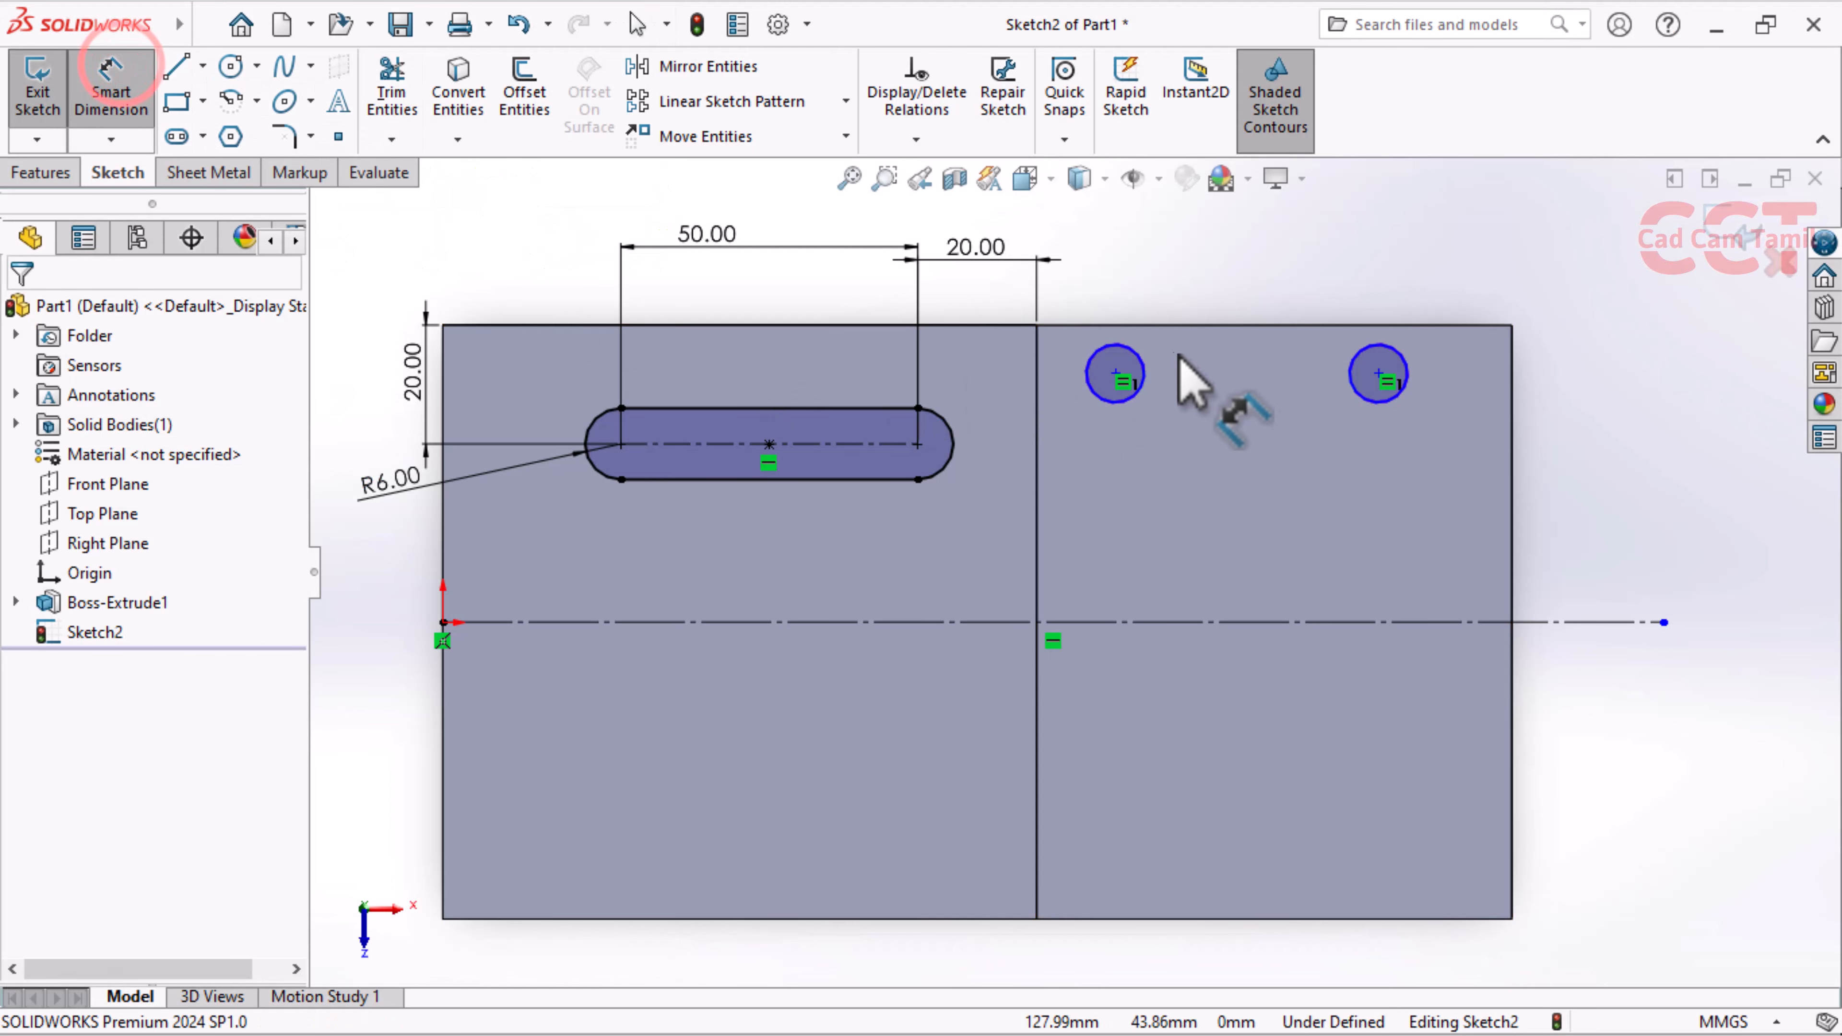
click(1140, 351)
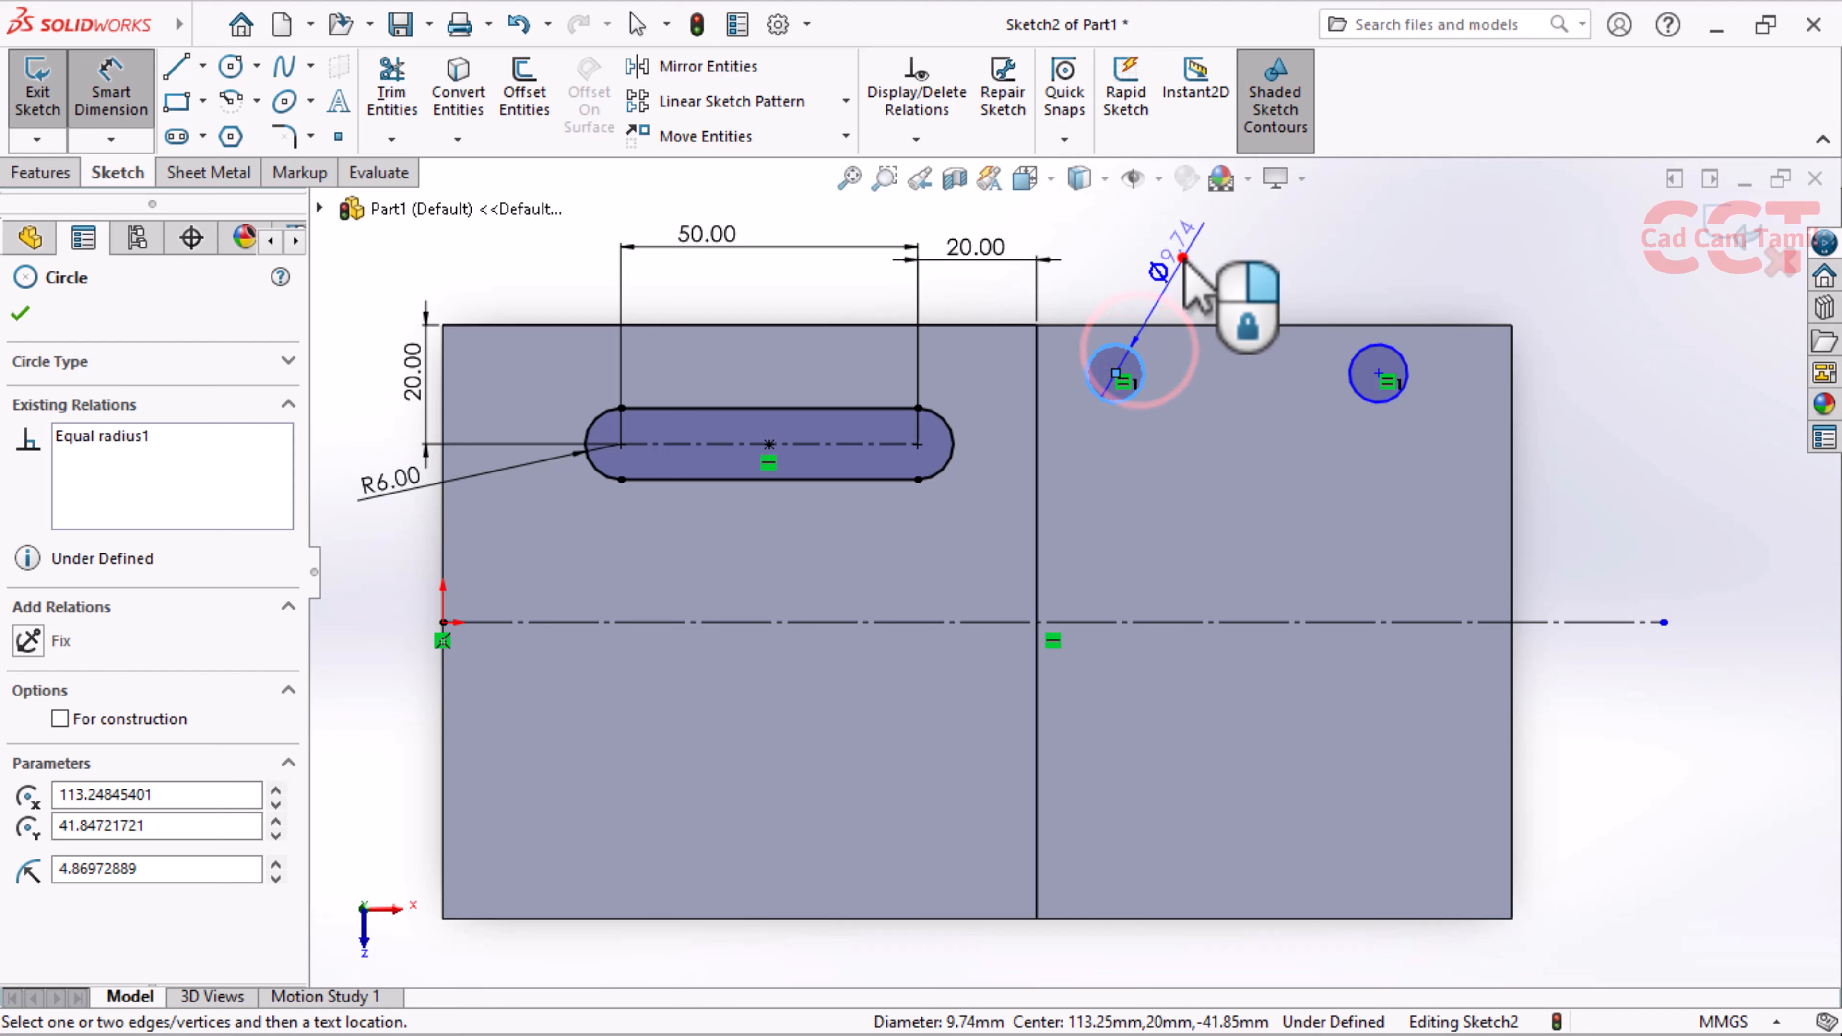
click(1183, 261)
key(Return)
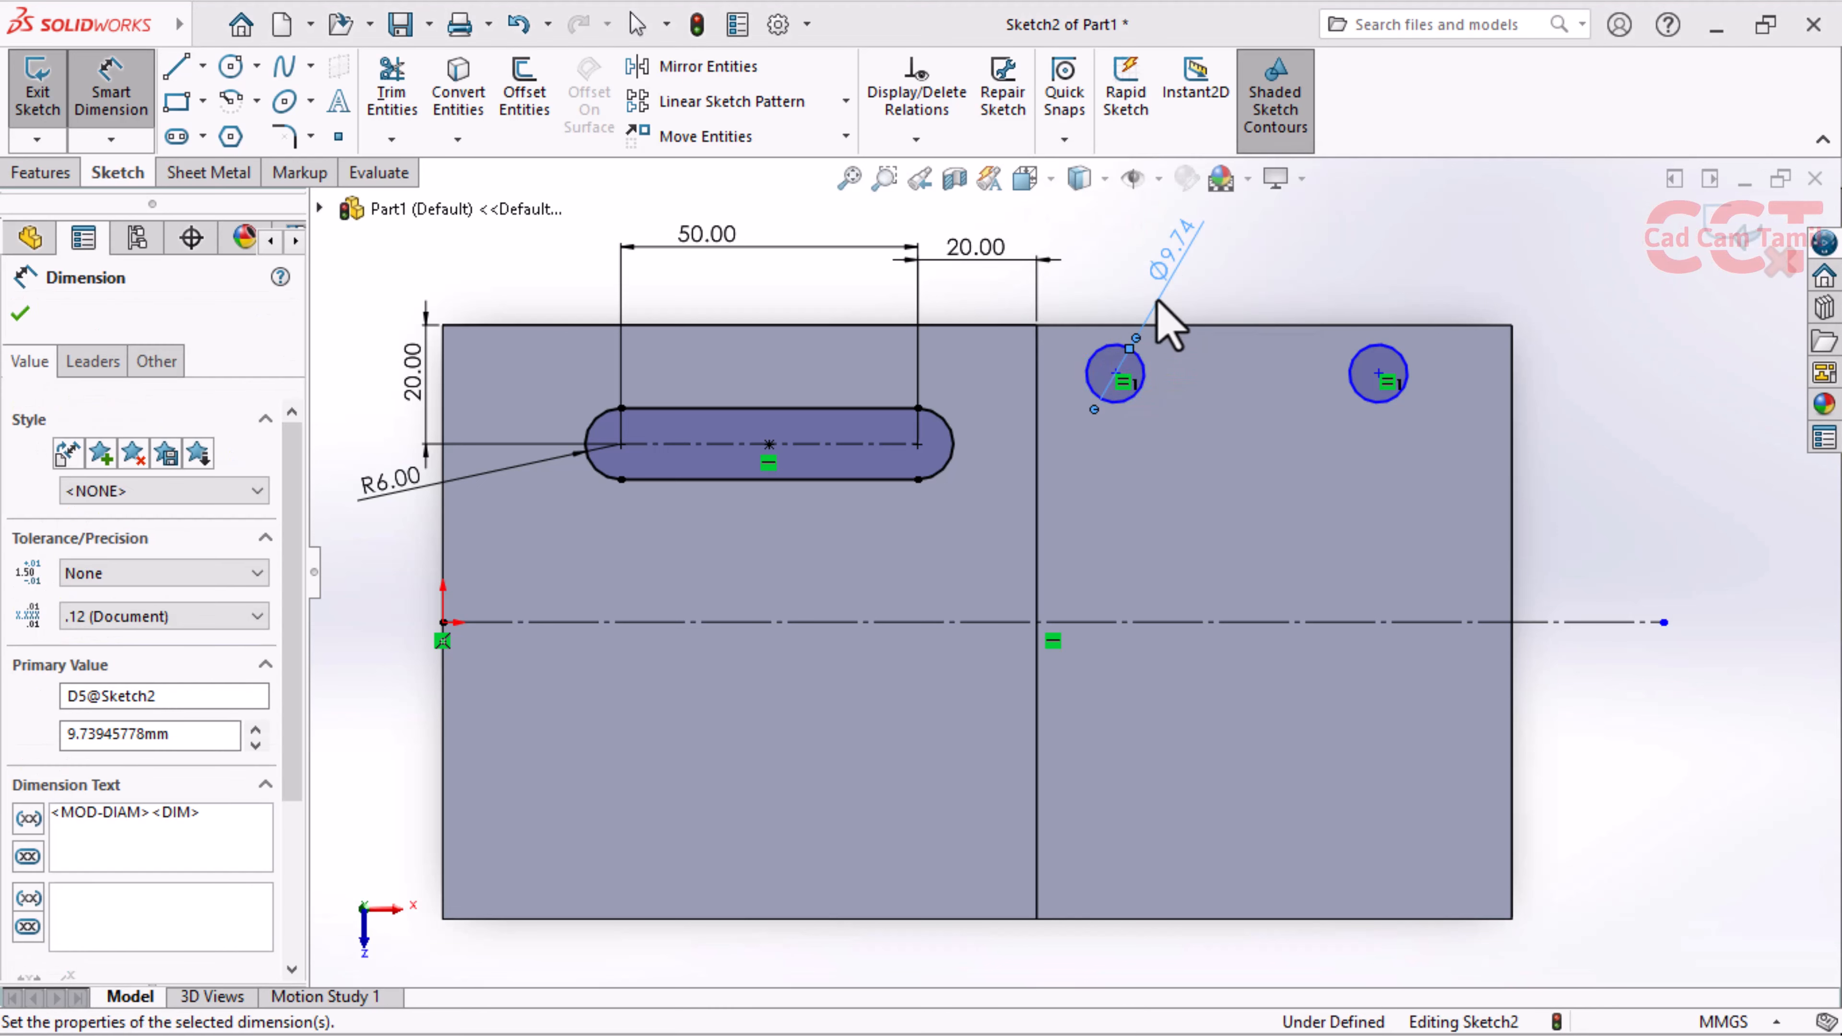
Dimension the horizontal distance between the two circles' centres as 40 mm
click(1377, 374)
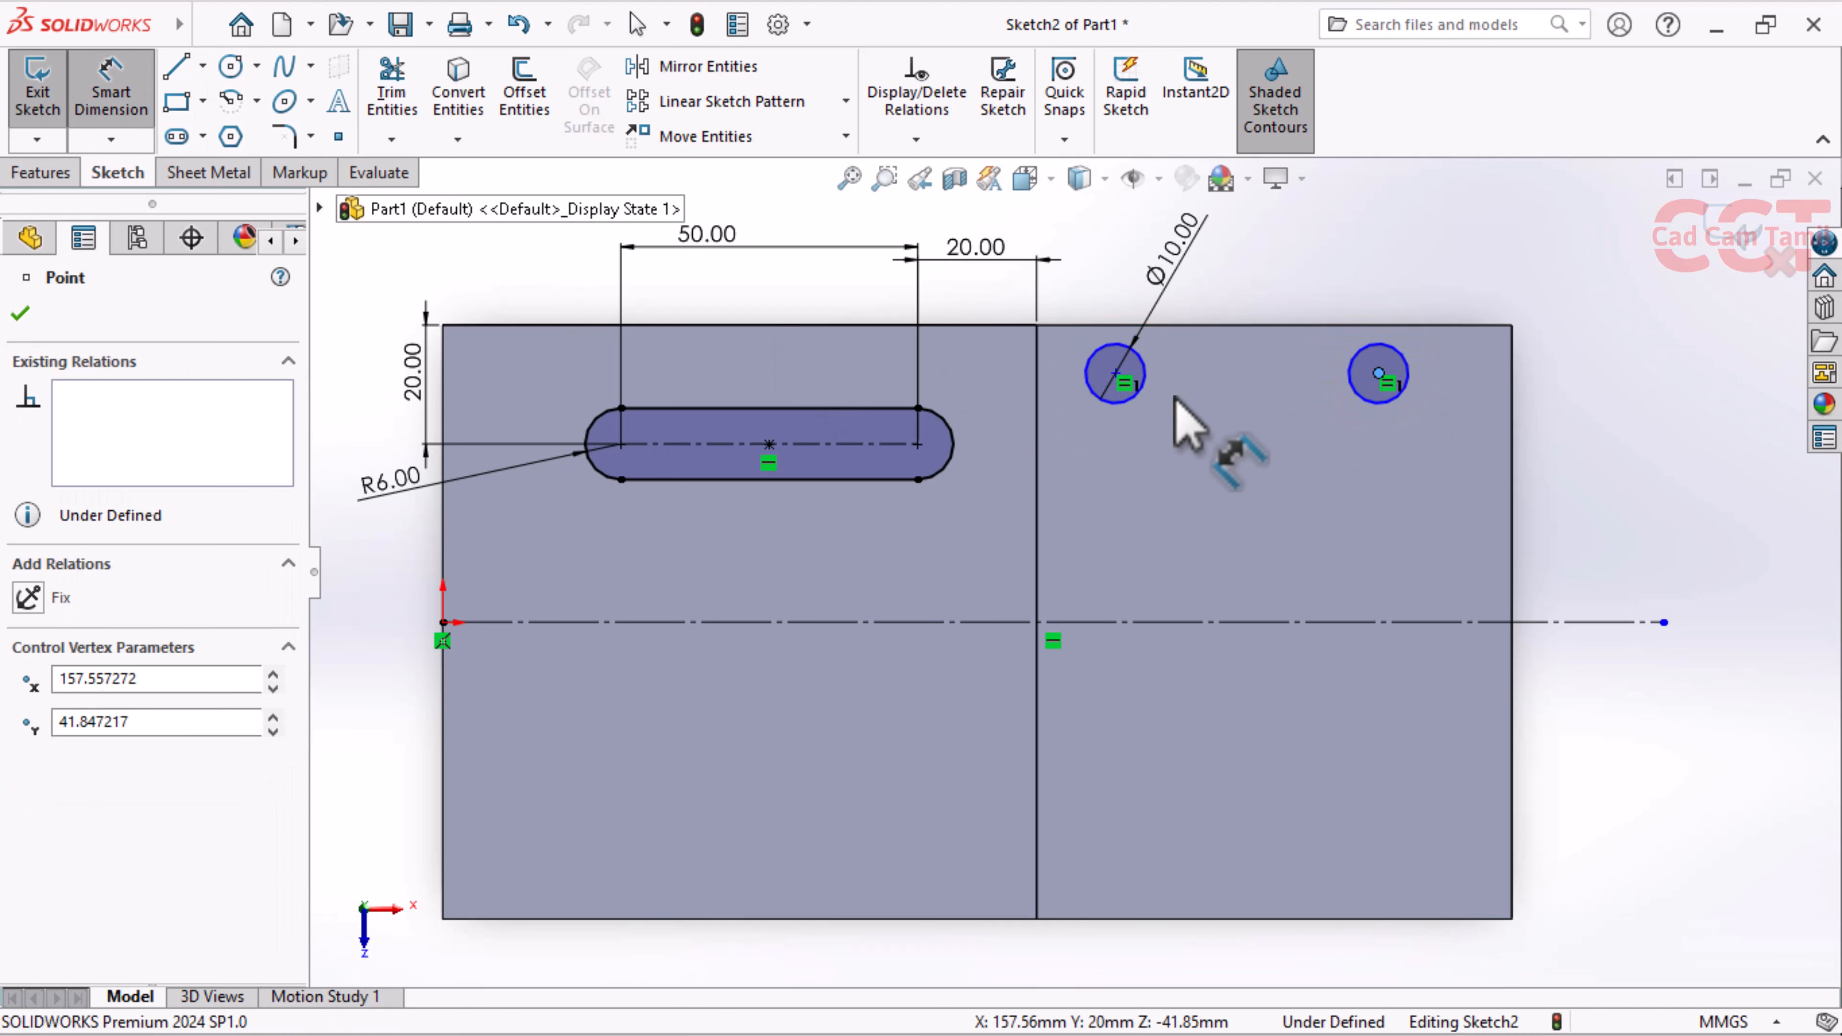
click(1144, 383)
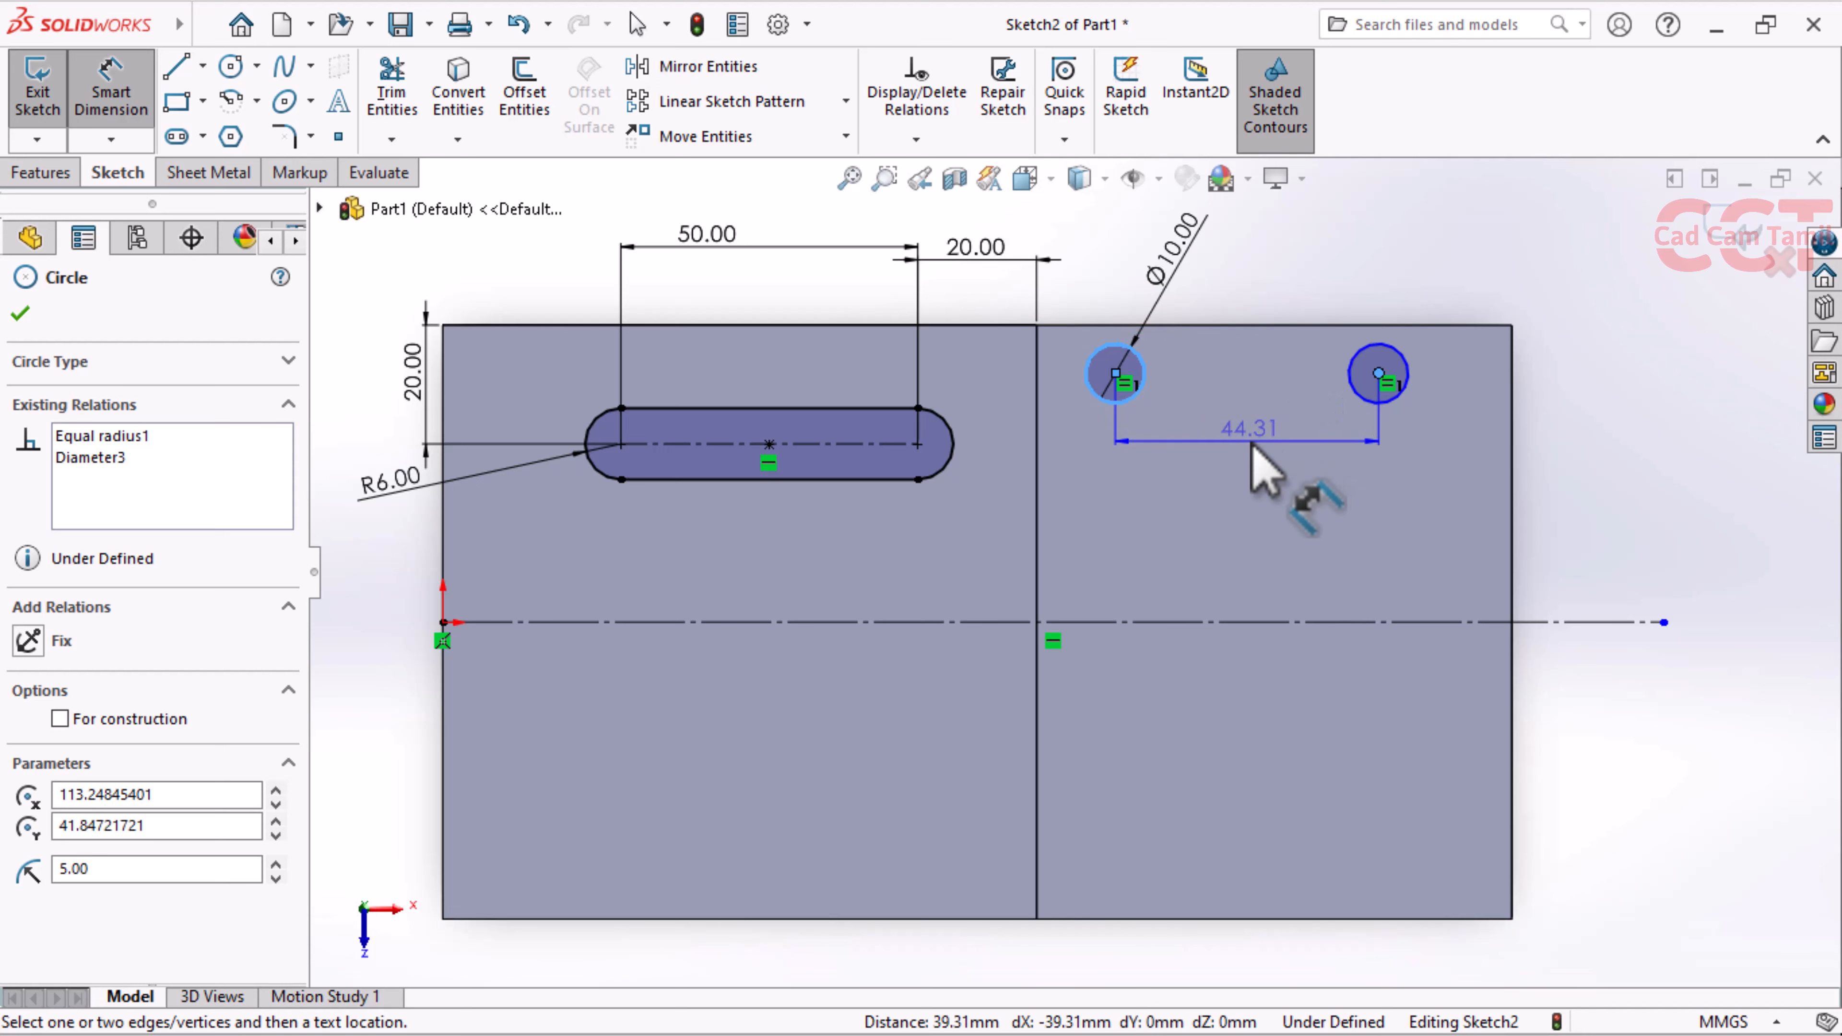
click(1241, 428)
text(40)
key(Return)
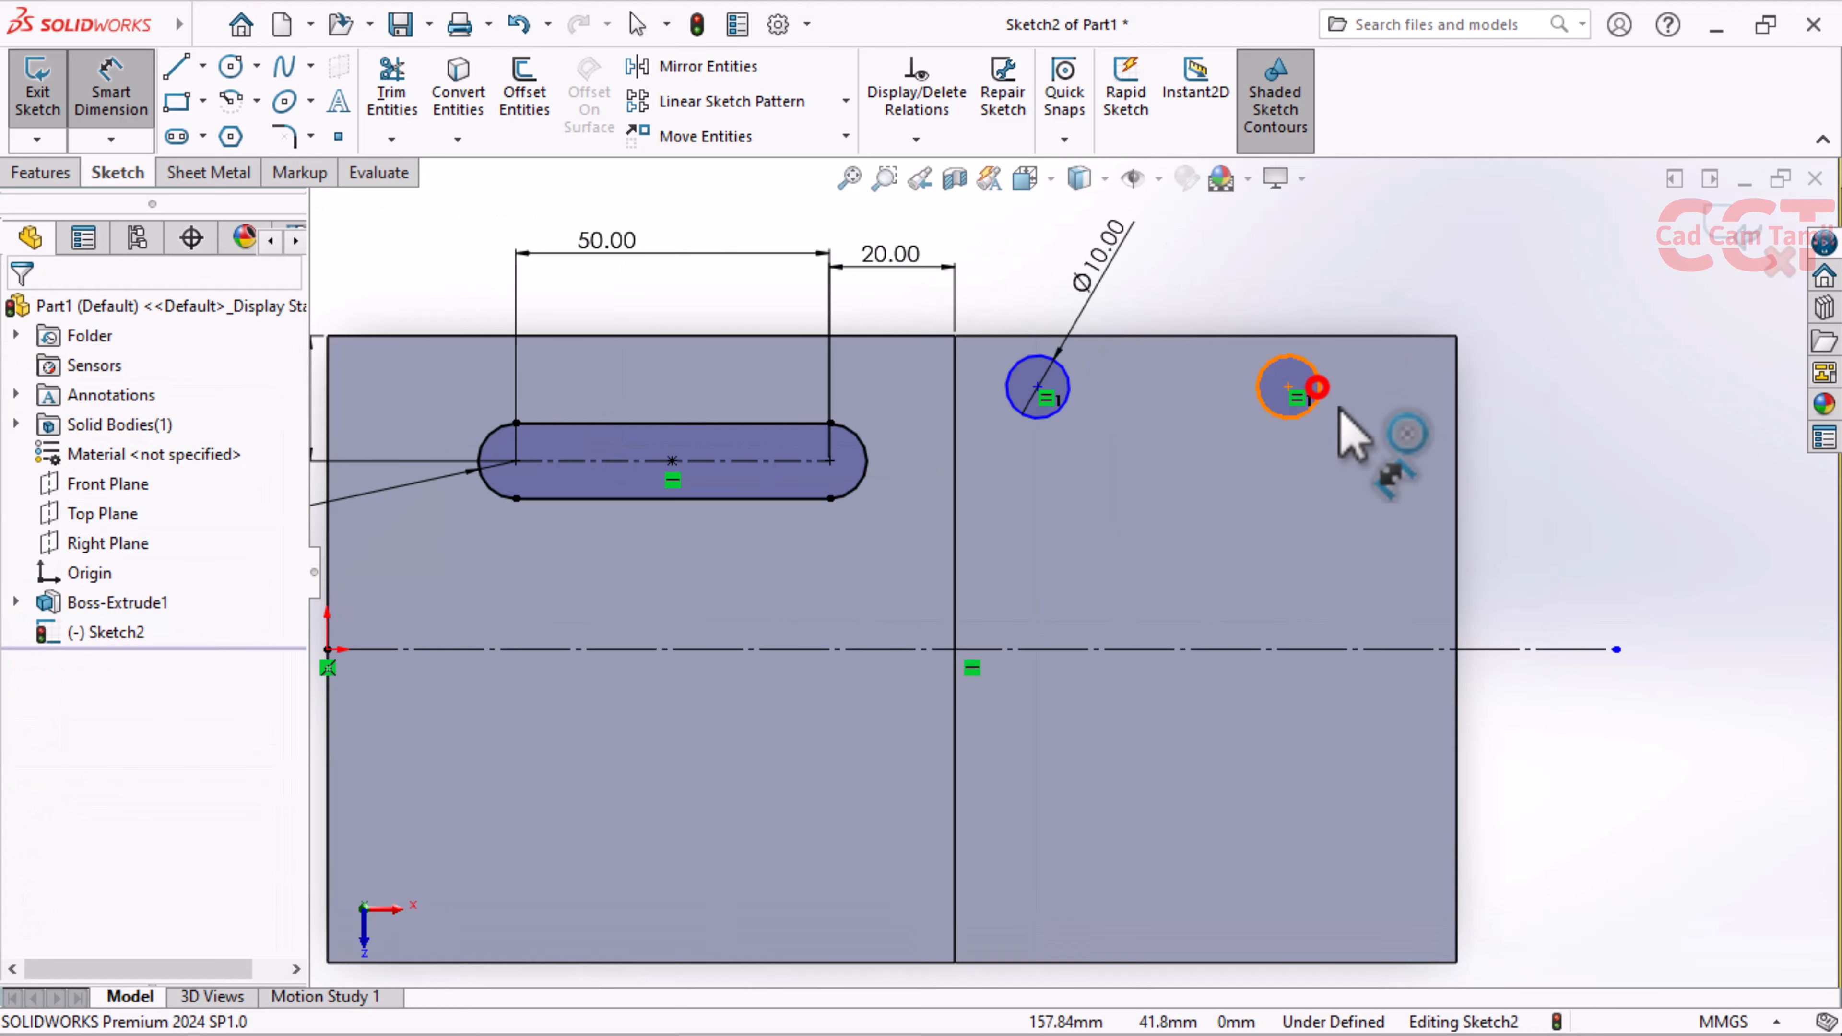
Dimension the right circle's centre 40 mm vertically from the plate's horizontal centerline
click(1314, 405)
click(1460, 592)
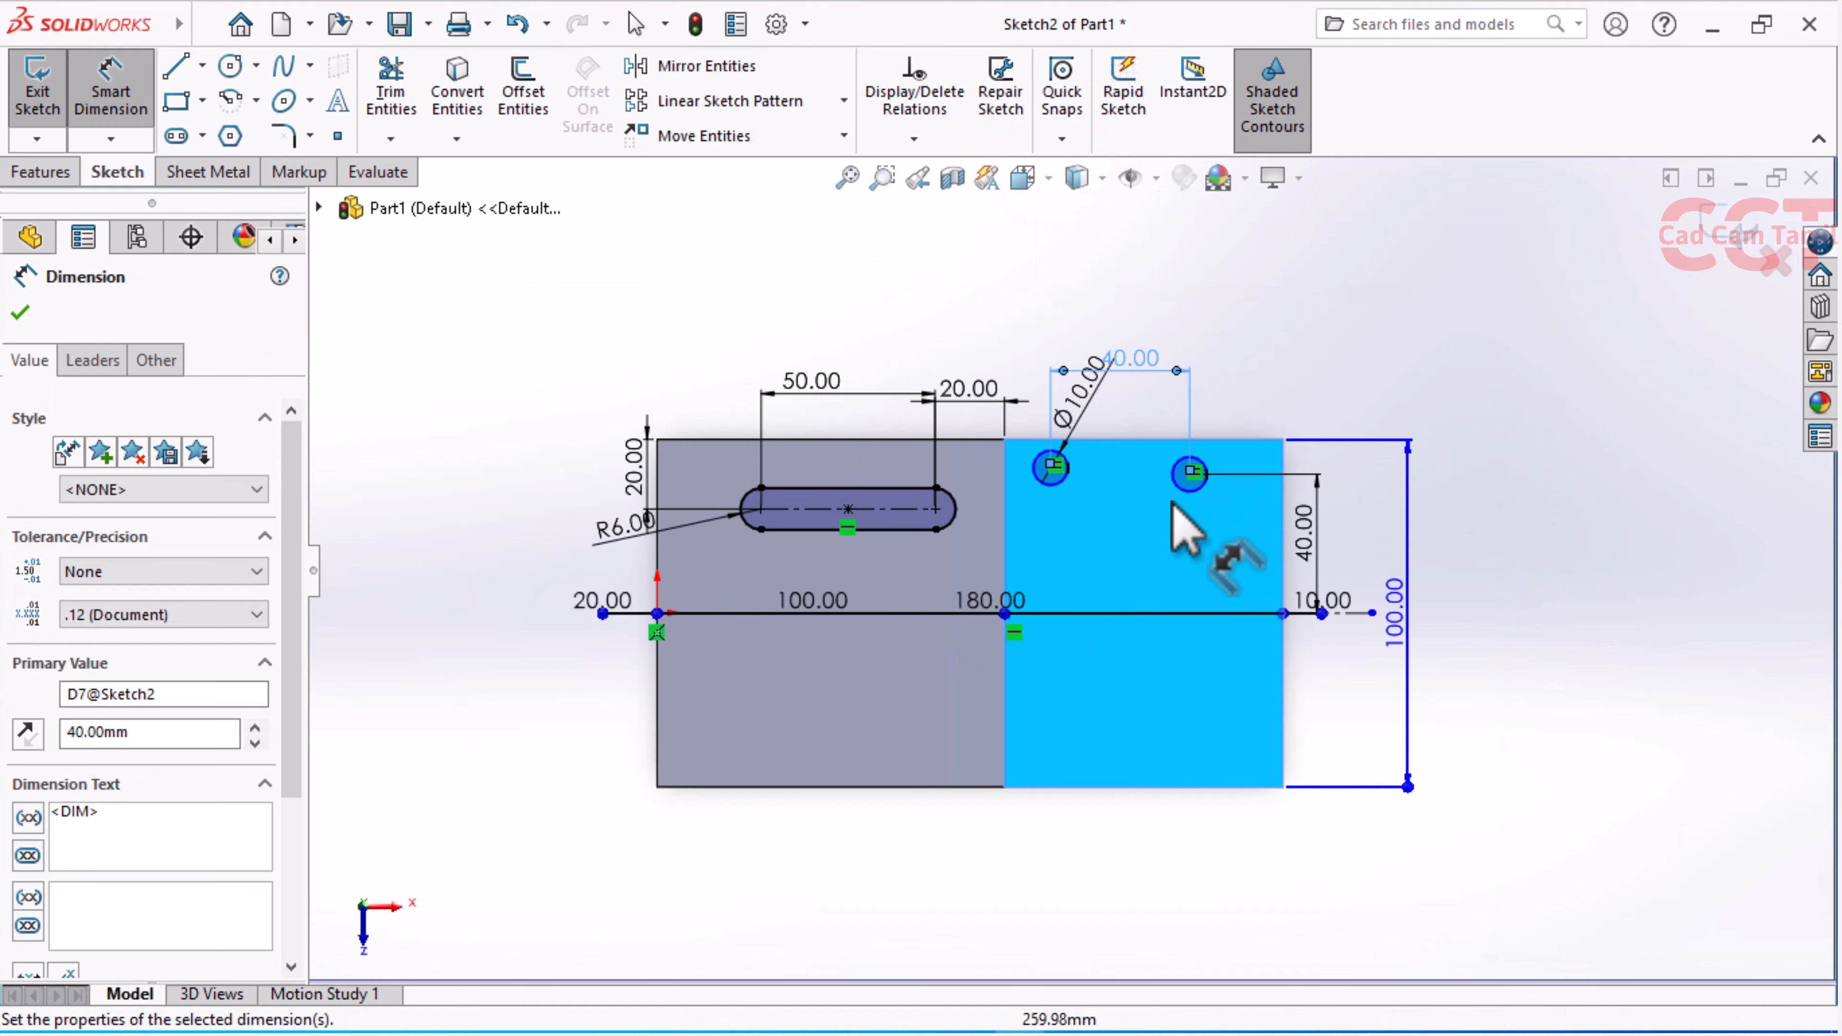
scroll(1172, 508, down, 2)
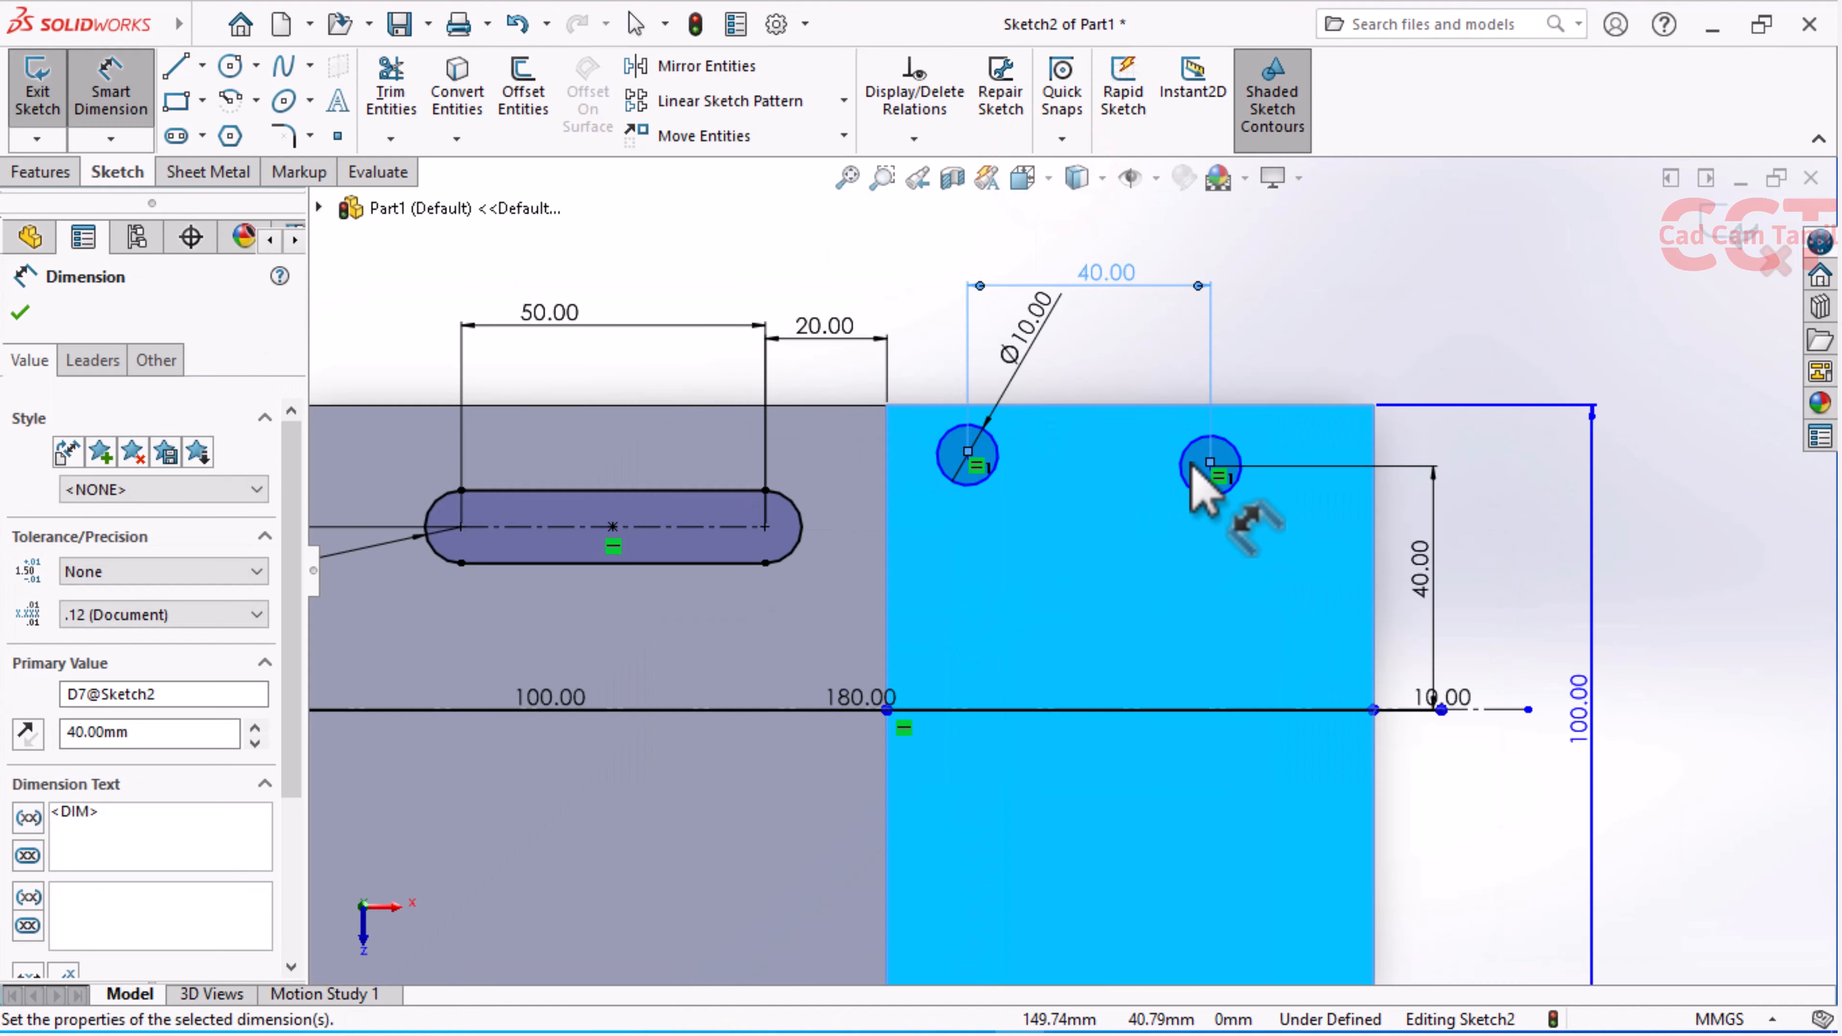
click(1336, 332)
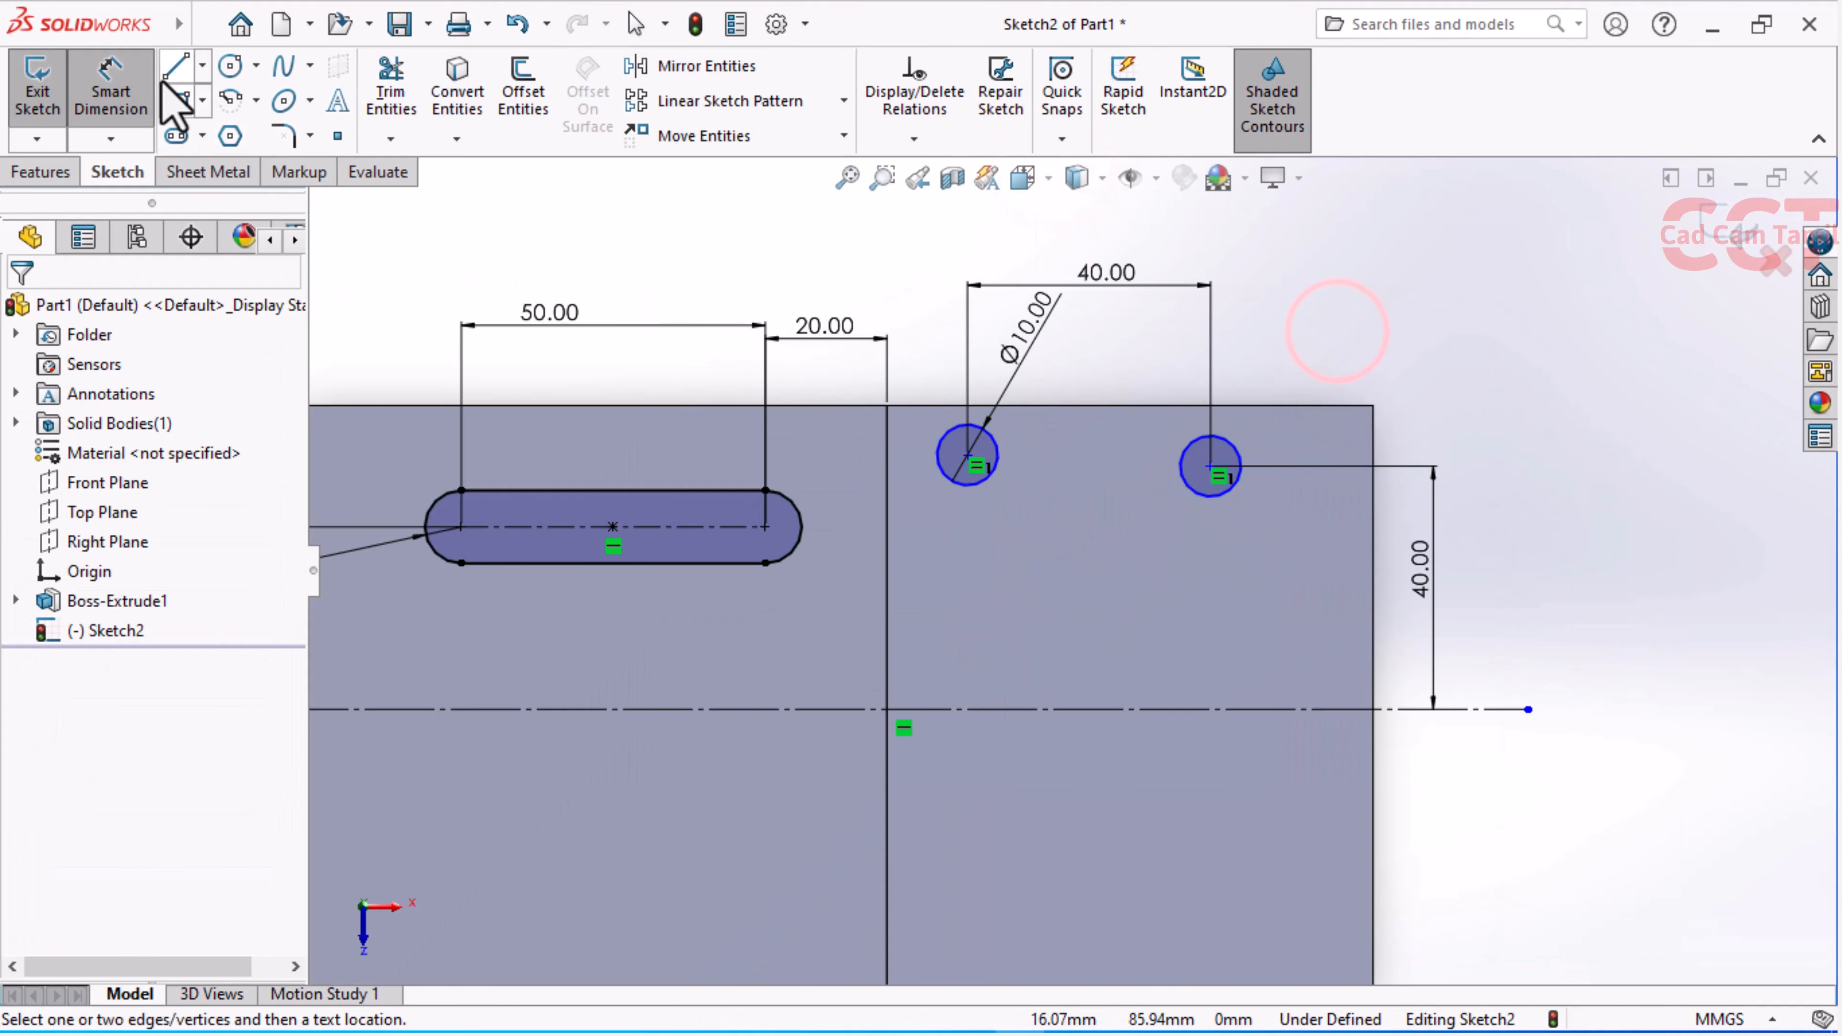
Draw a construction centerline connecting the centres of the two circles
click(202, 65)
click(217, 133)
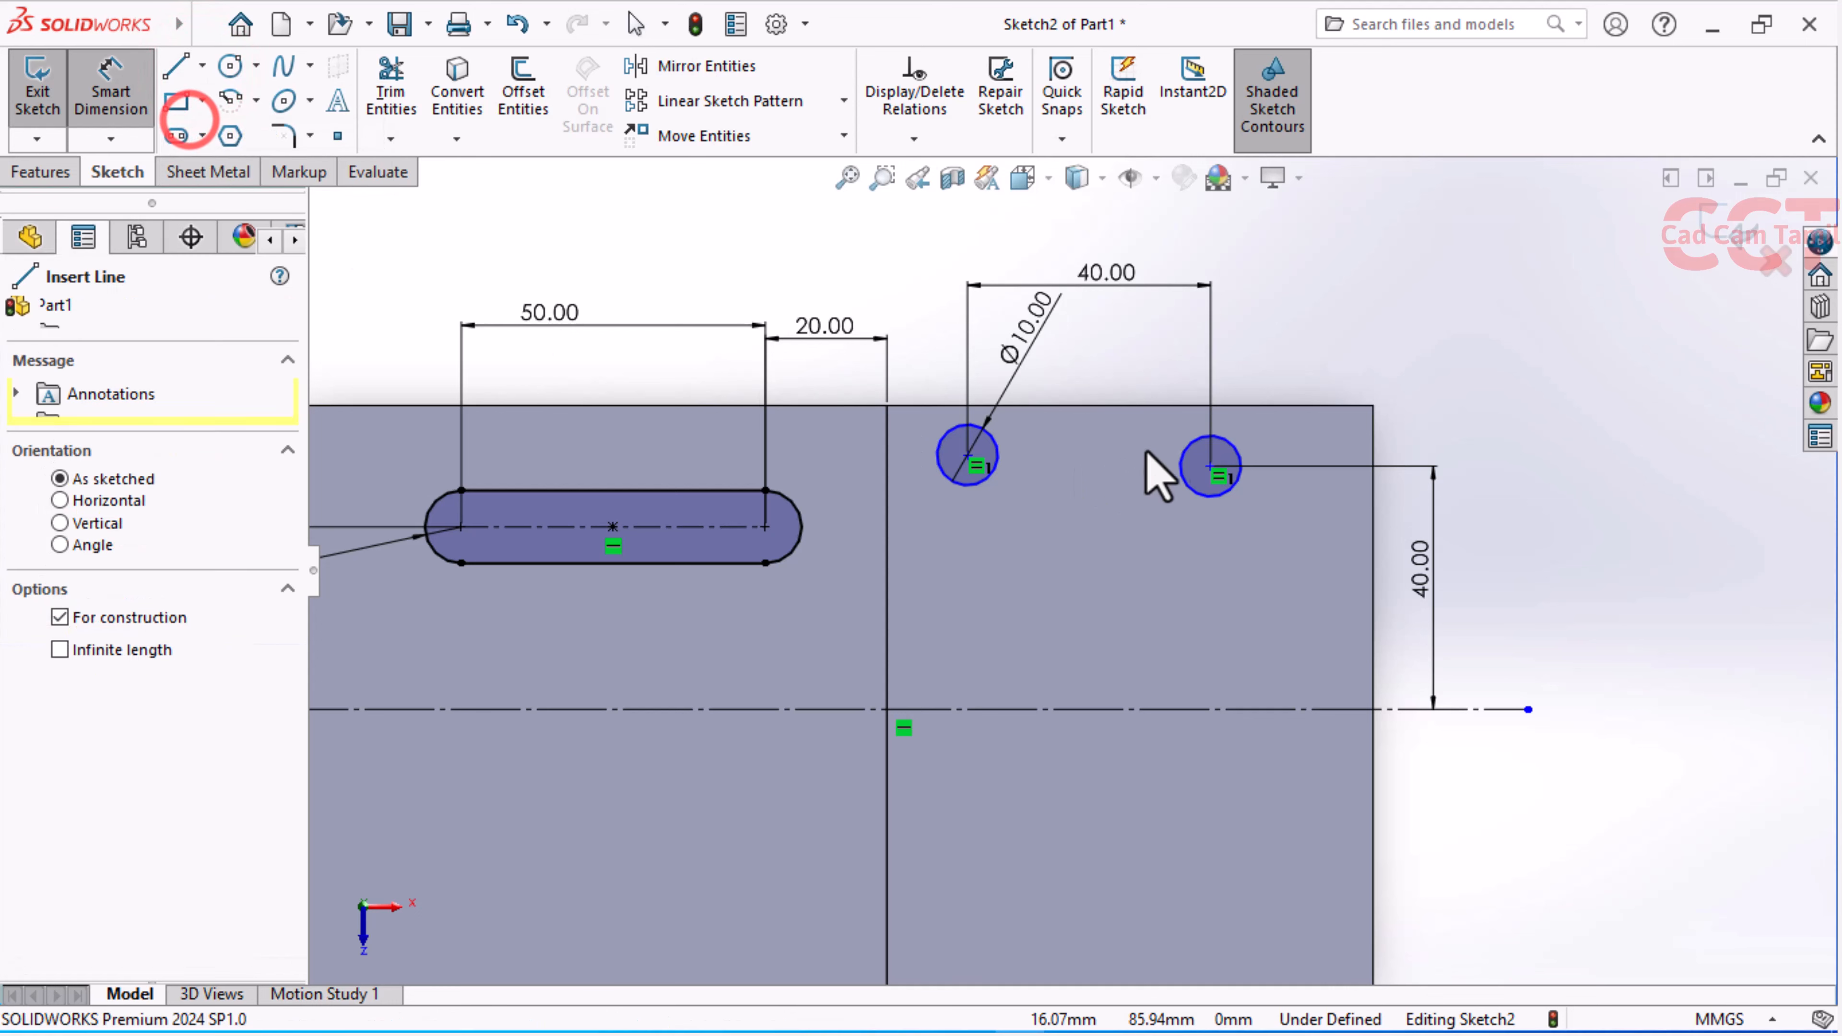
click(970, 457)
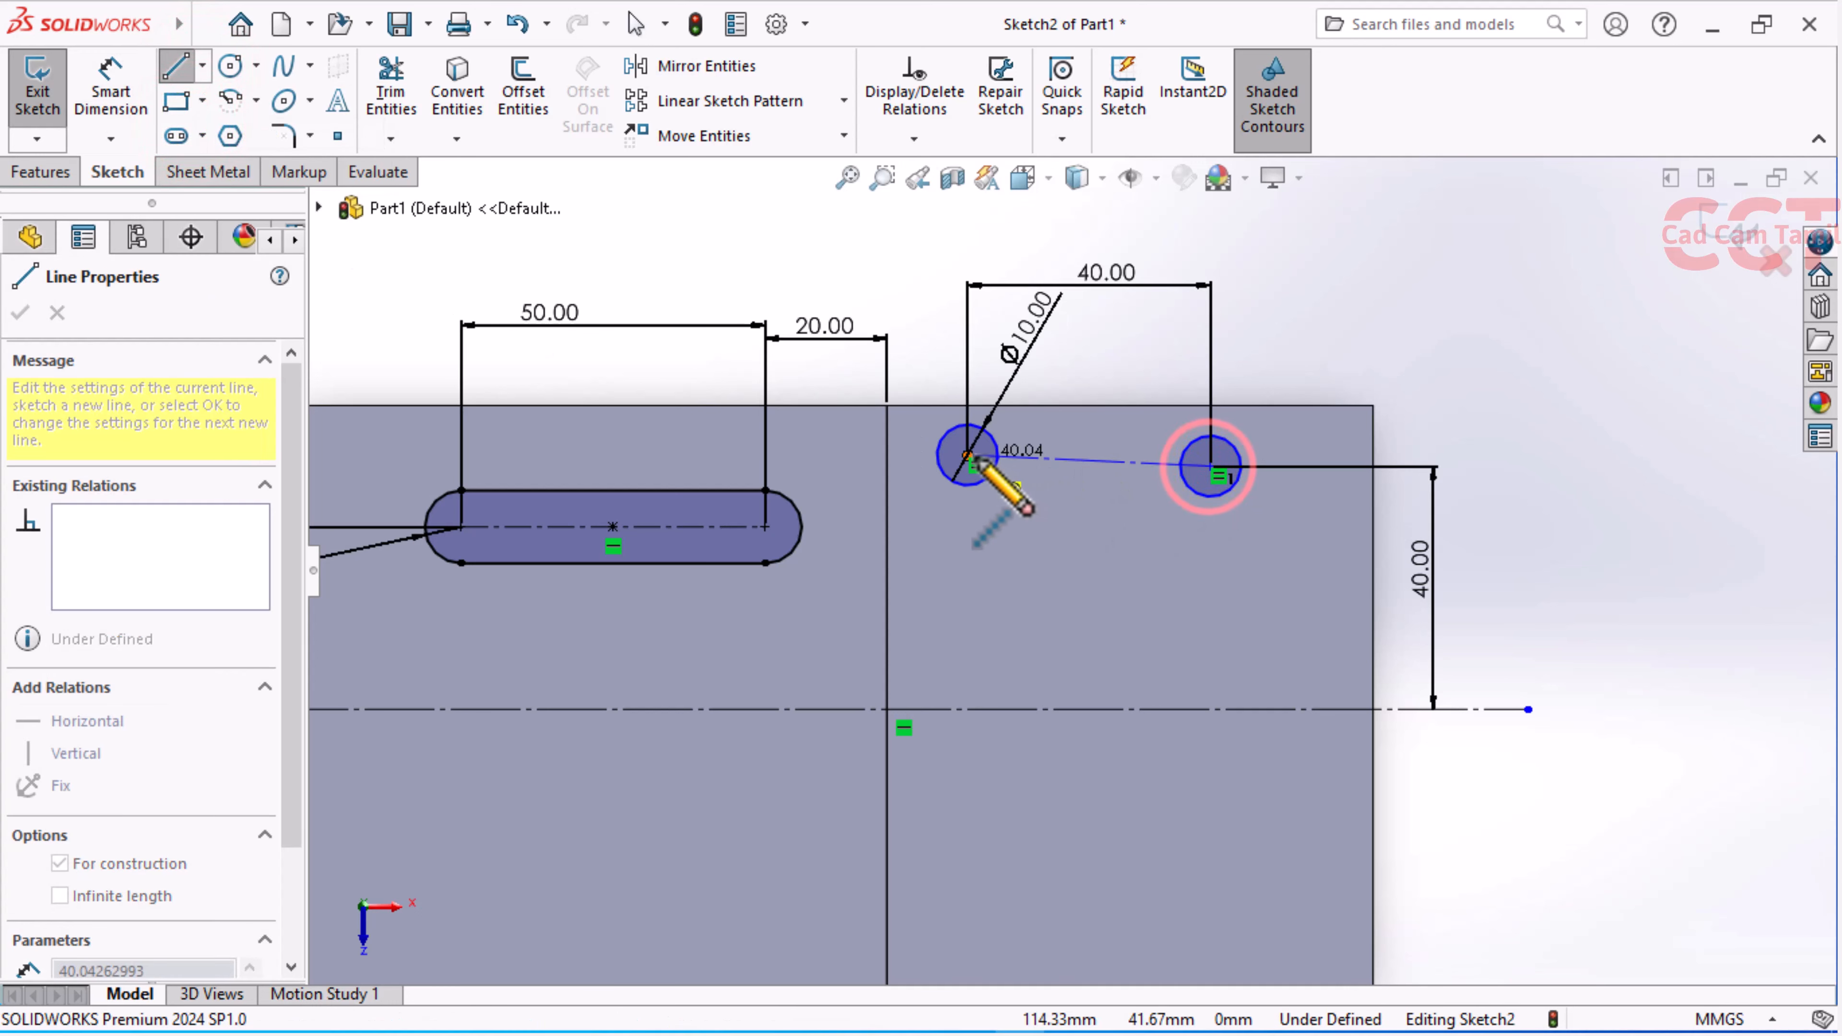
key(Escape)
key(Escape)
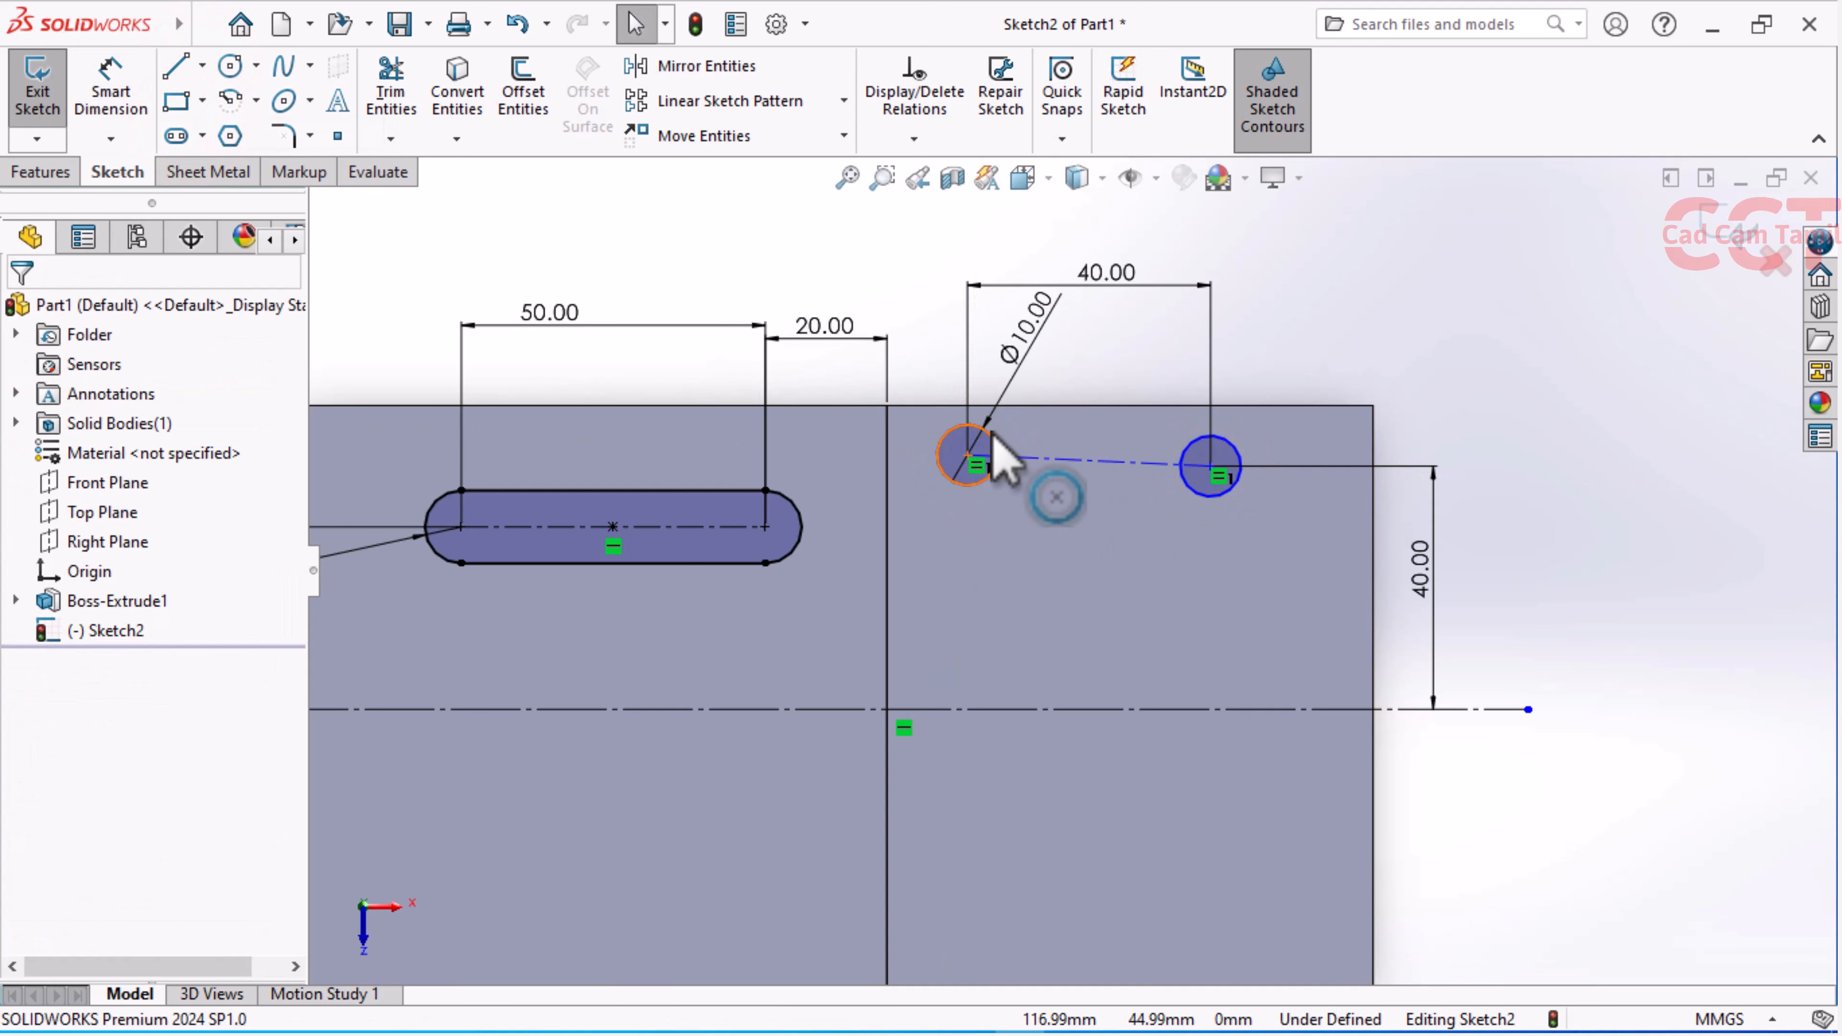
Make the construction line between the circle centres horizontal
click(1101, 457)
click(1184, 334)
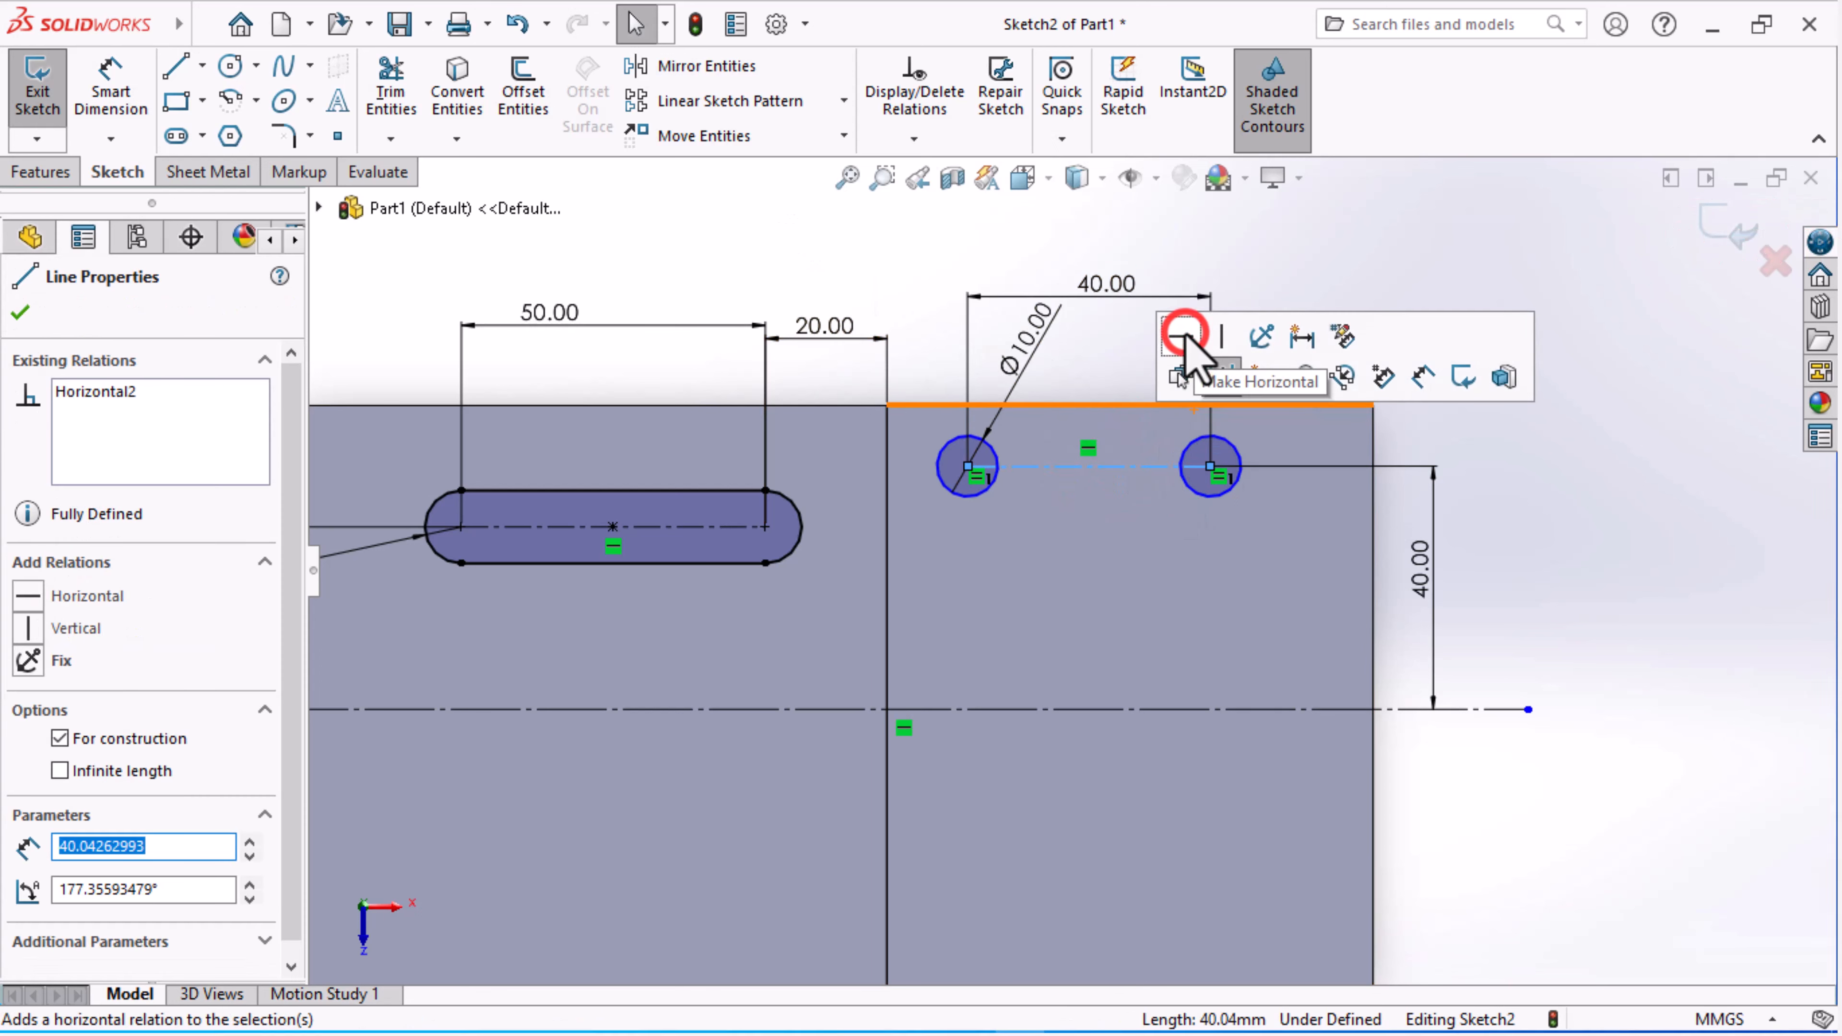
click(1769, 482)
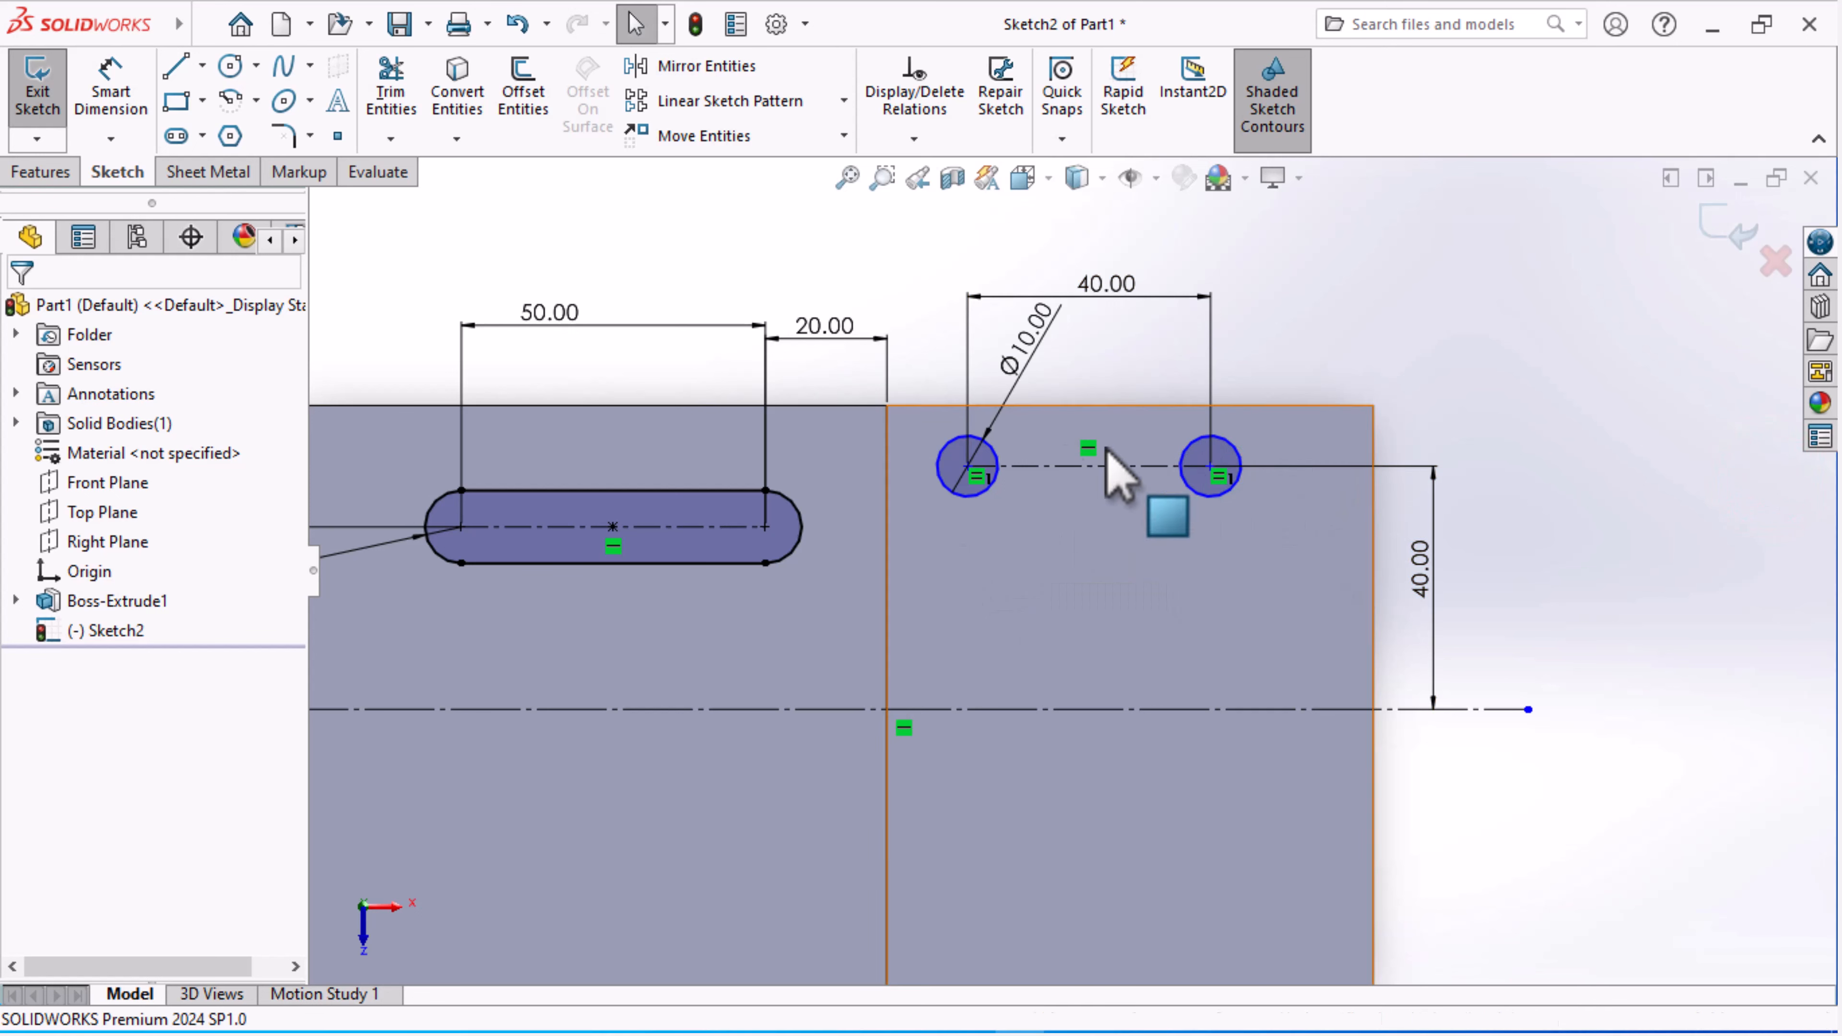
Try to dimension the right circle's vertical distance from the plate's upper edge
click(116, 80)
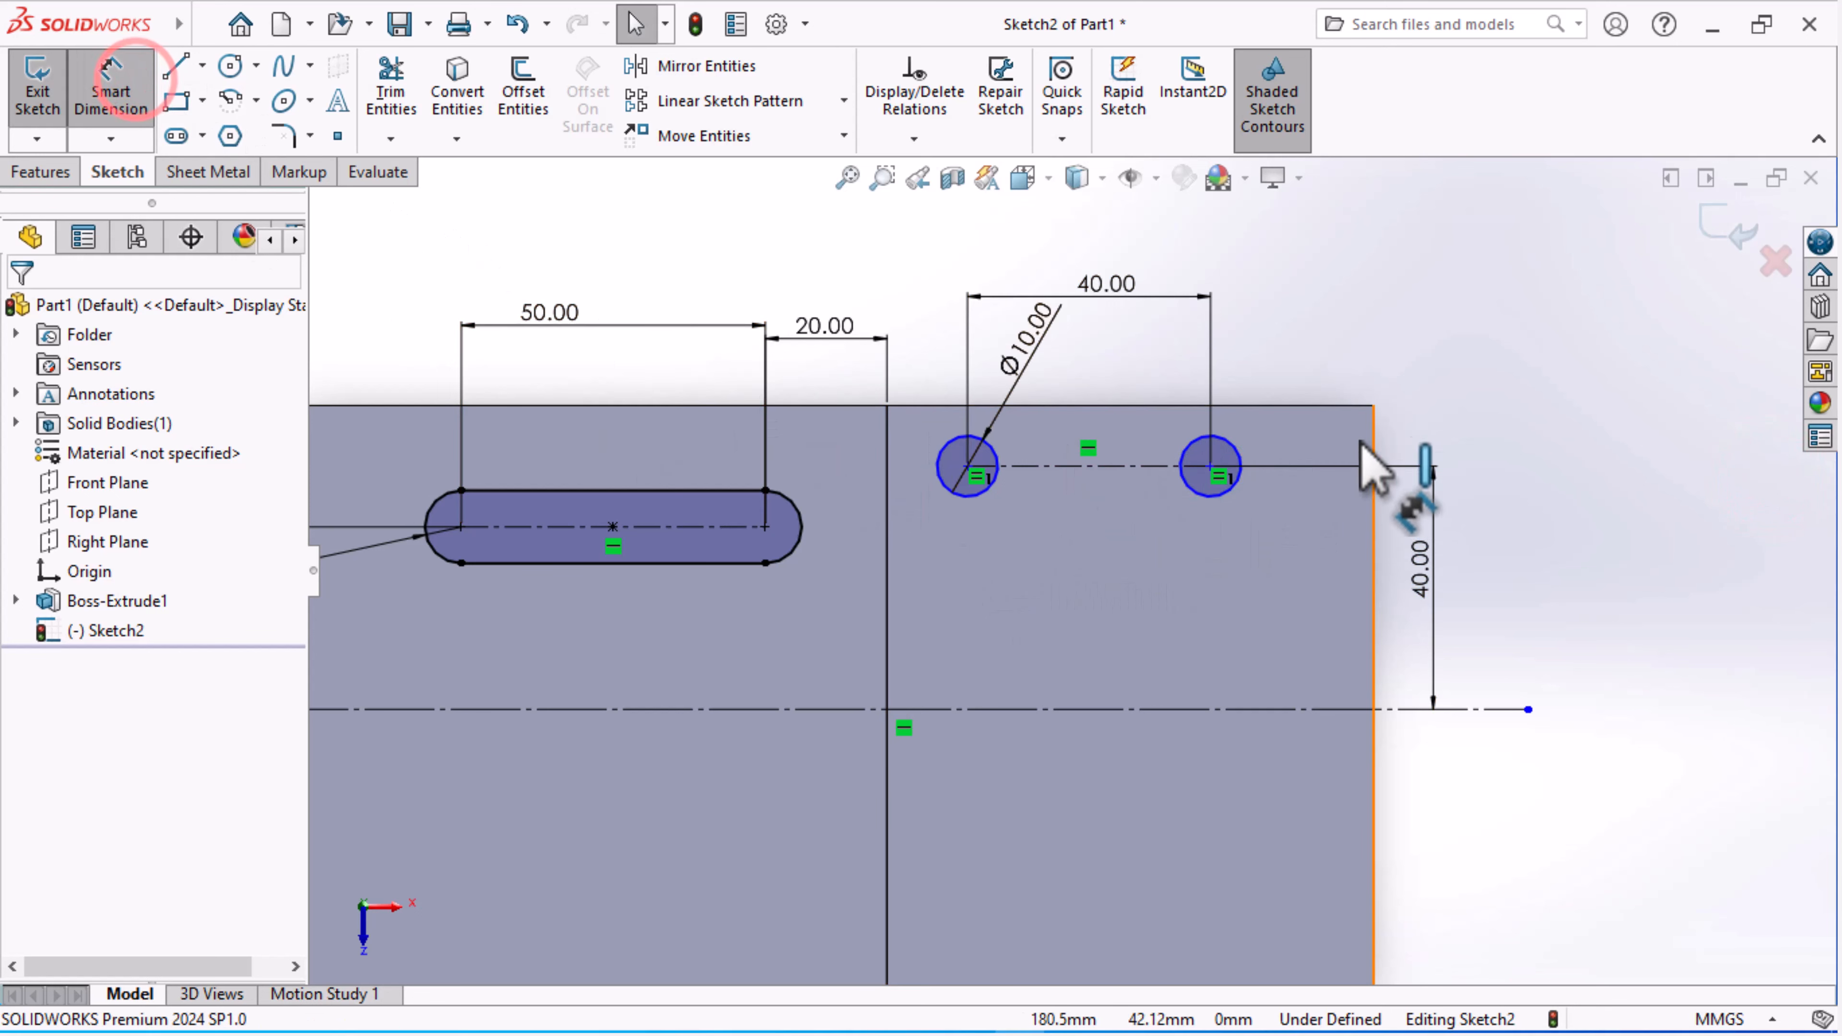
click(1310, 409)
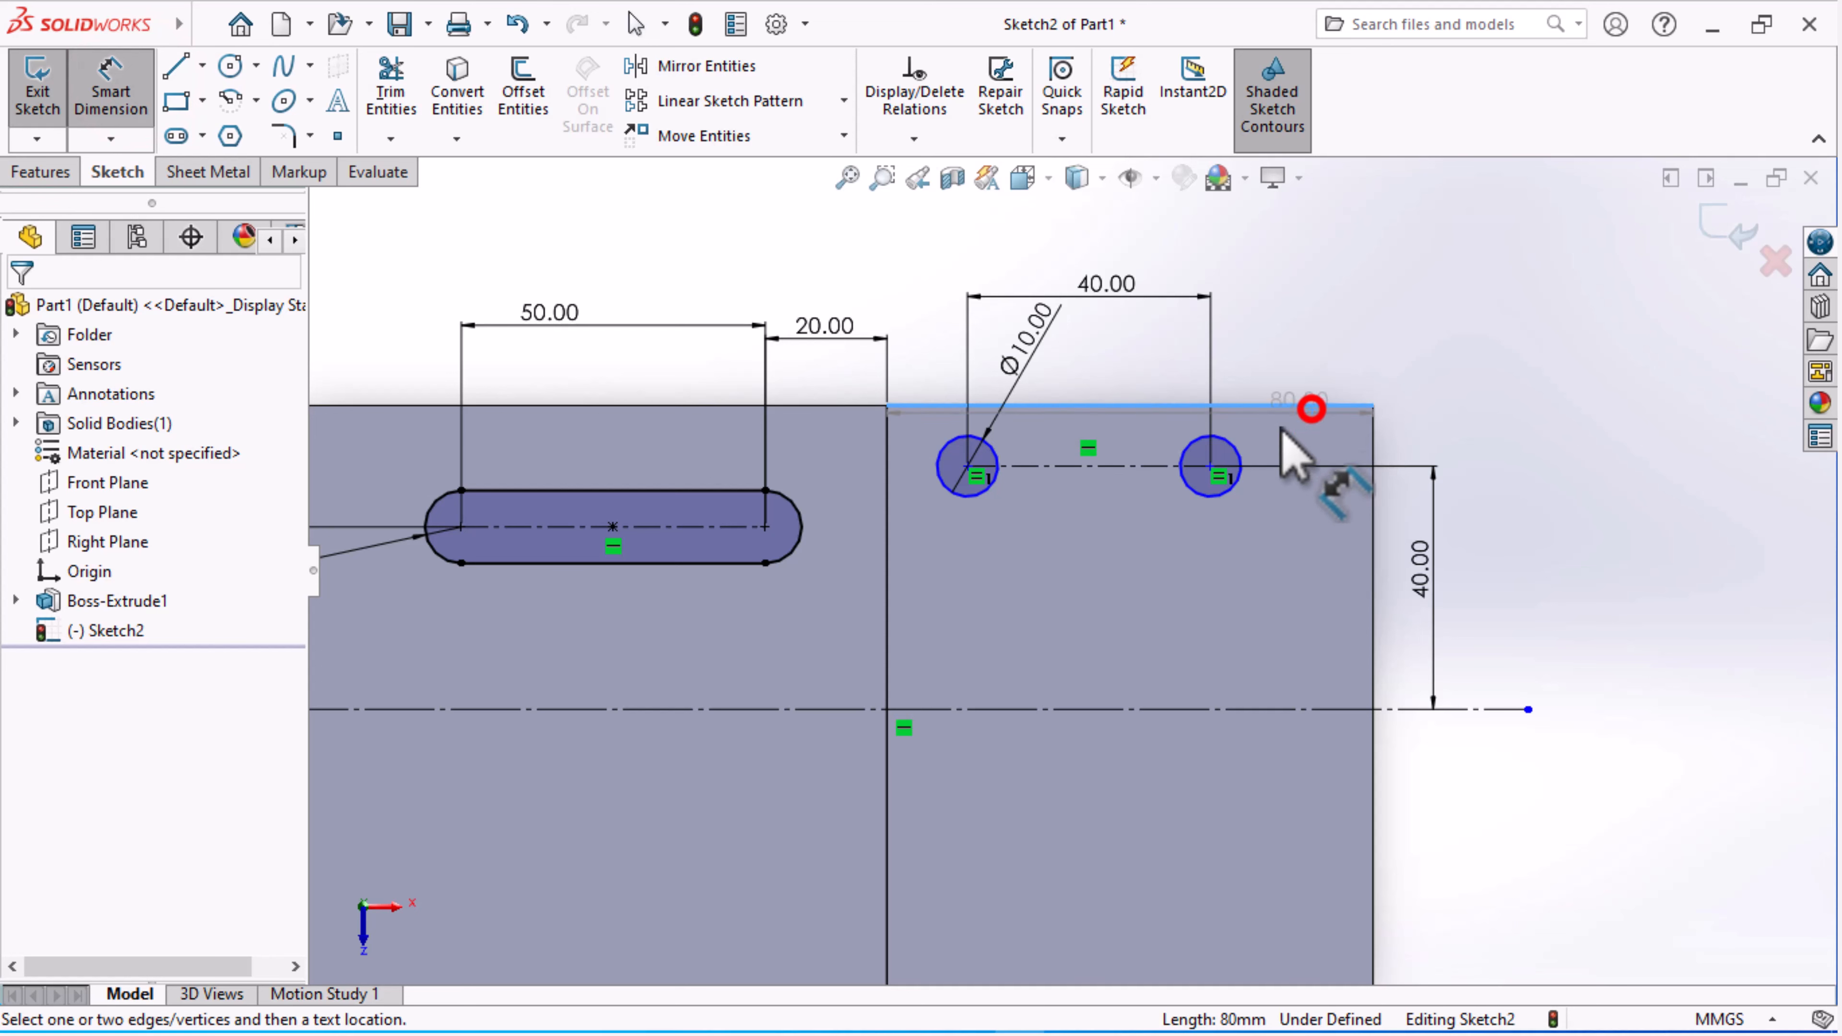
click(1209, 467)
click(1463, 434)
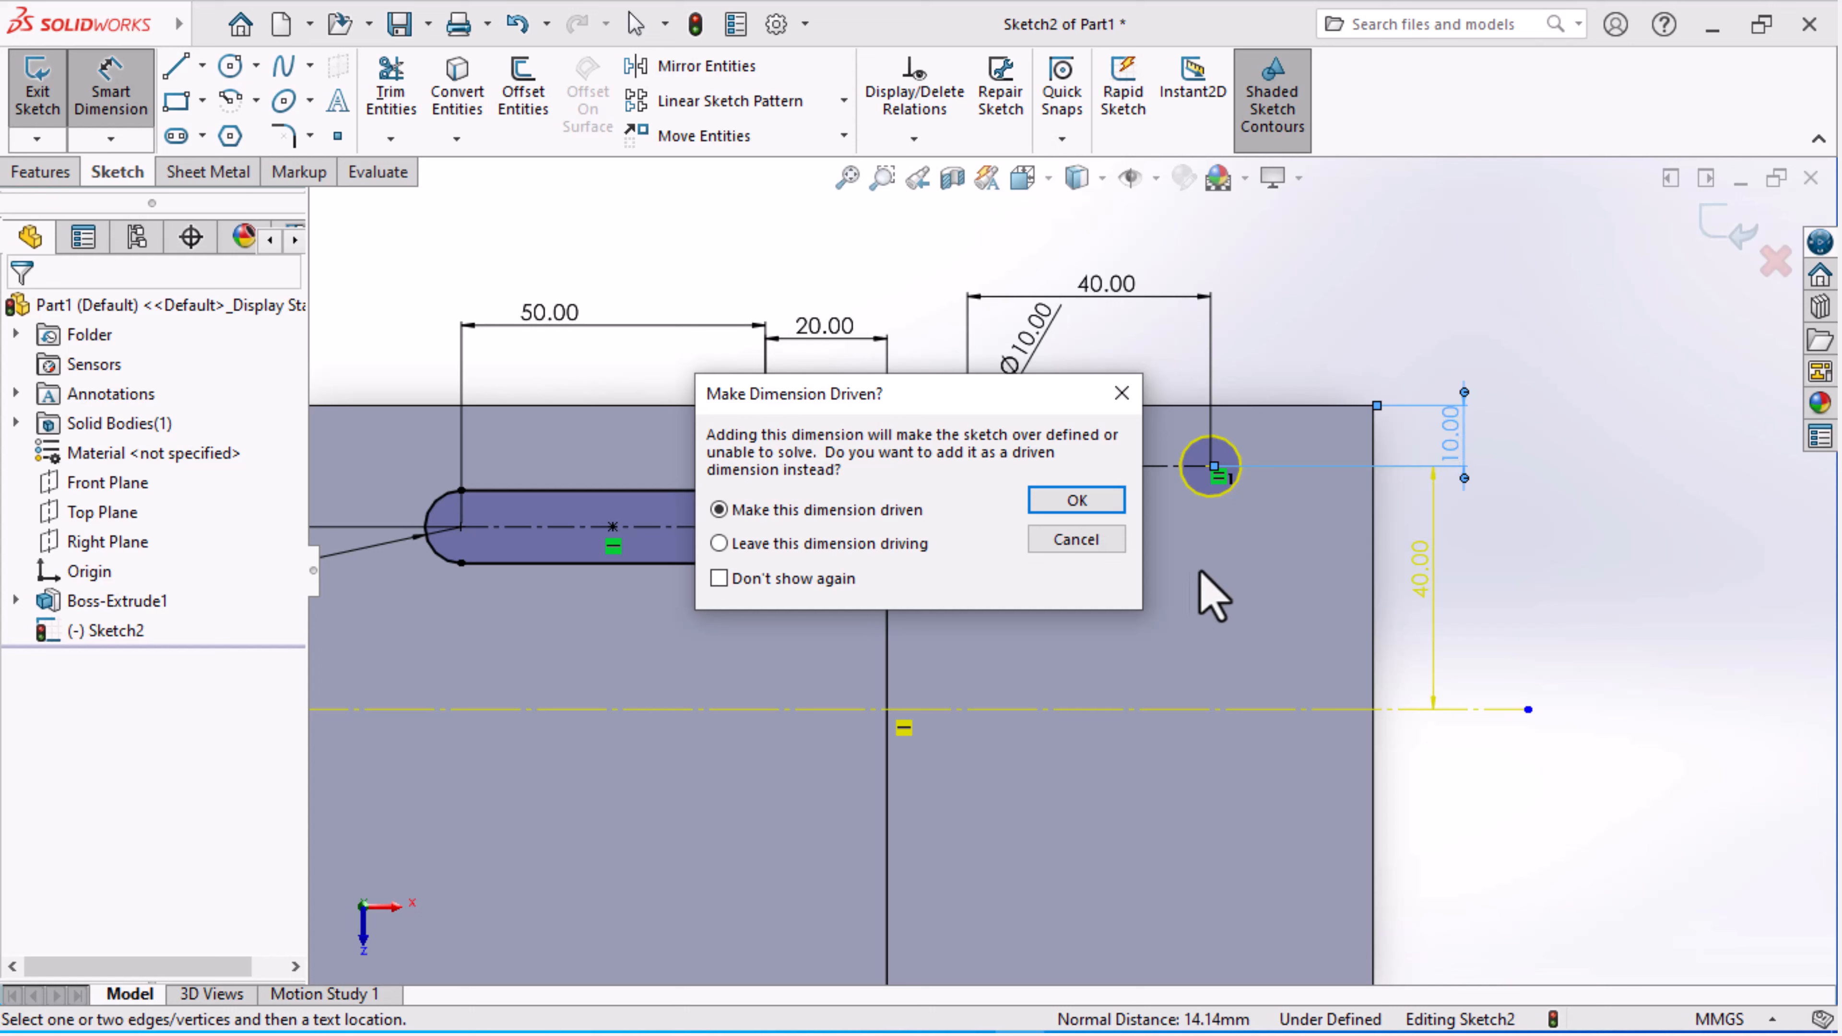
click(1101, 543)
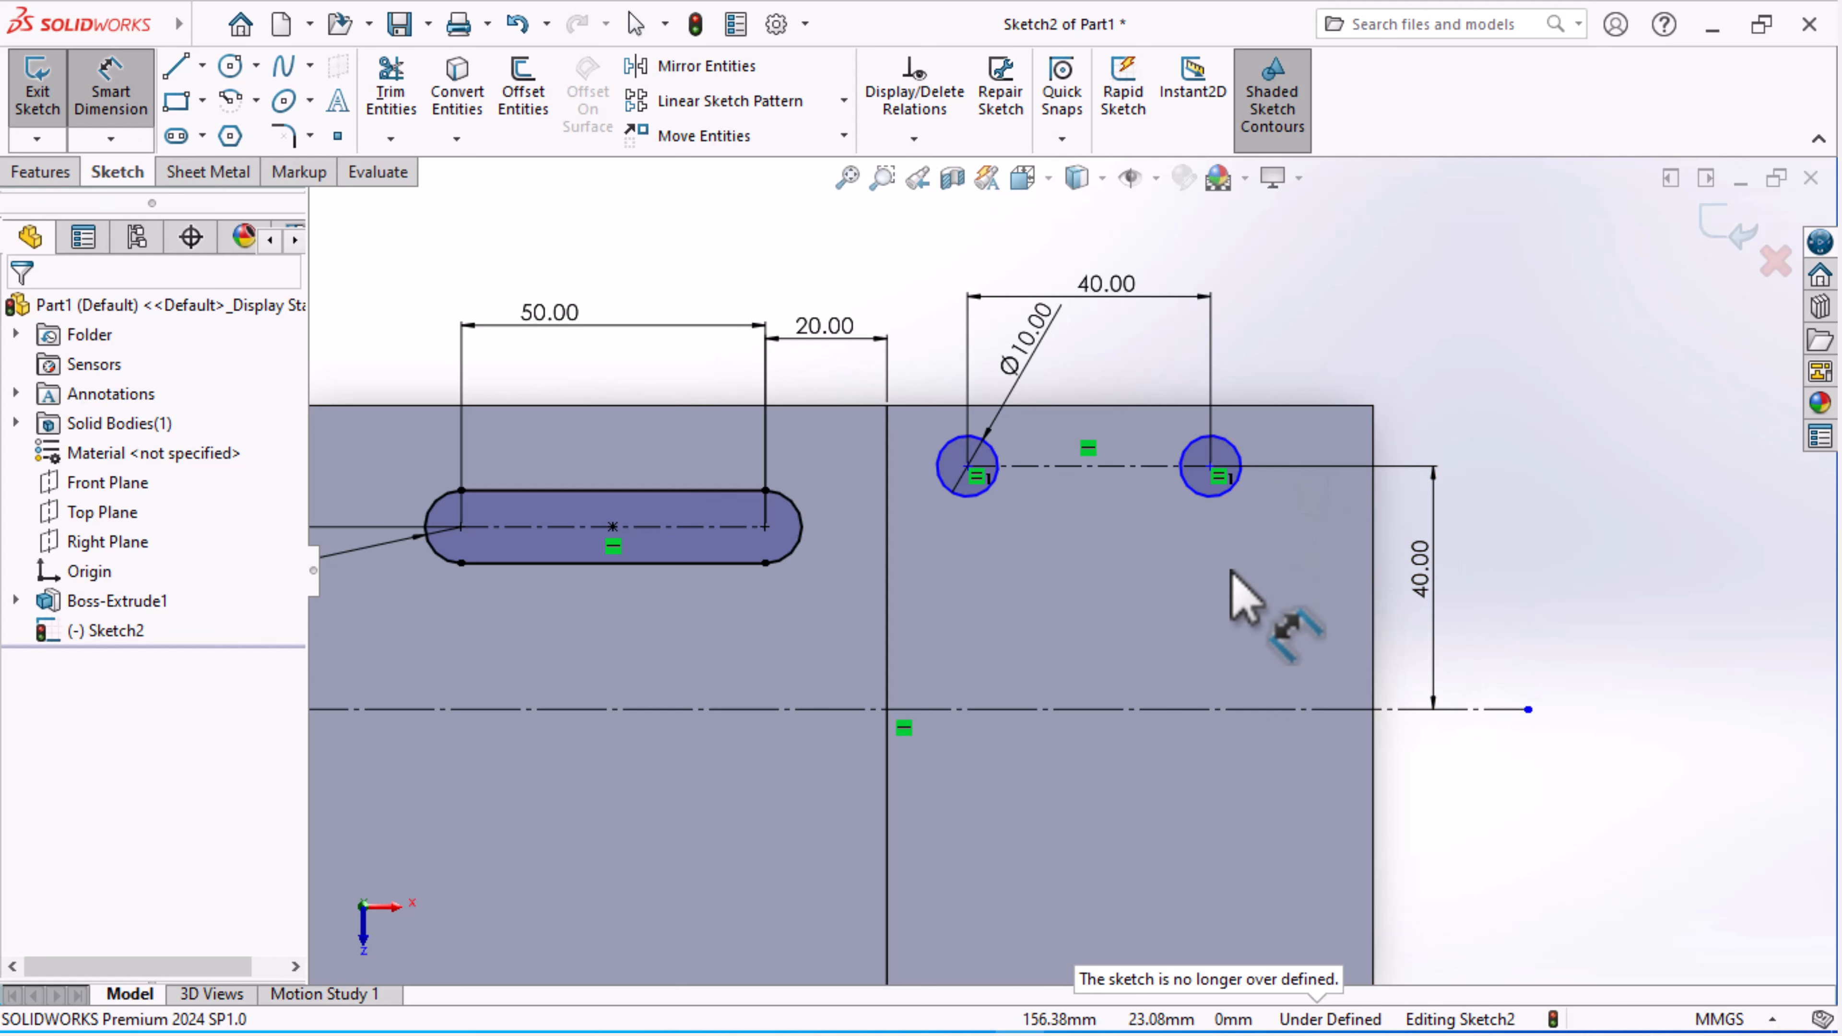
Check the hole dimensions in the reference drawing and set the horizontal spacing of the circle centres to 50 mm
key(alt+Tab)
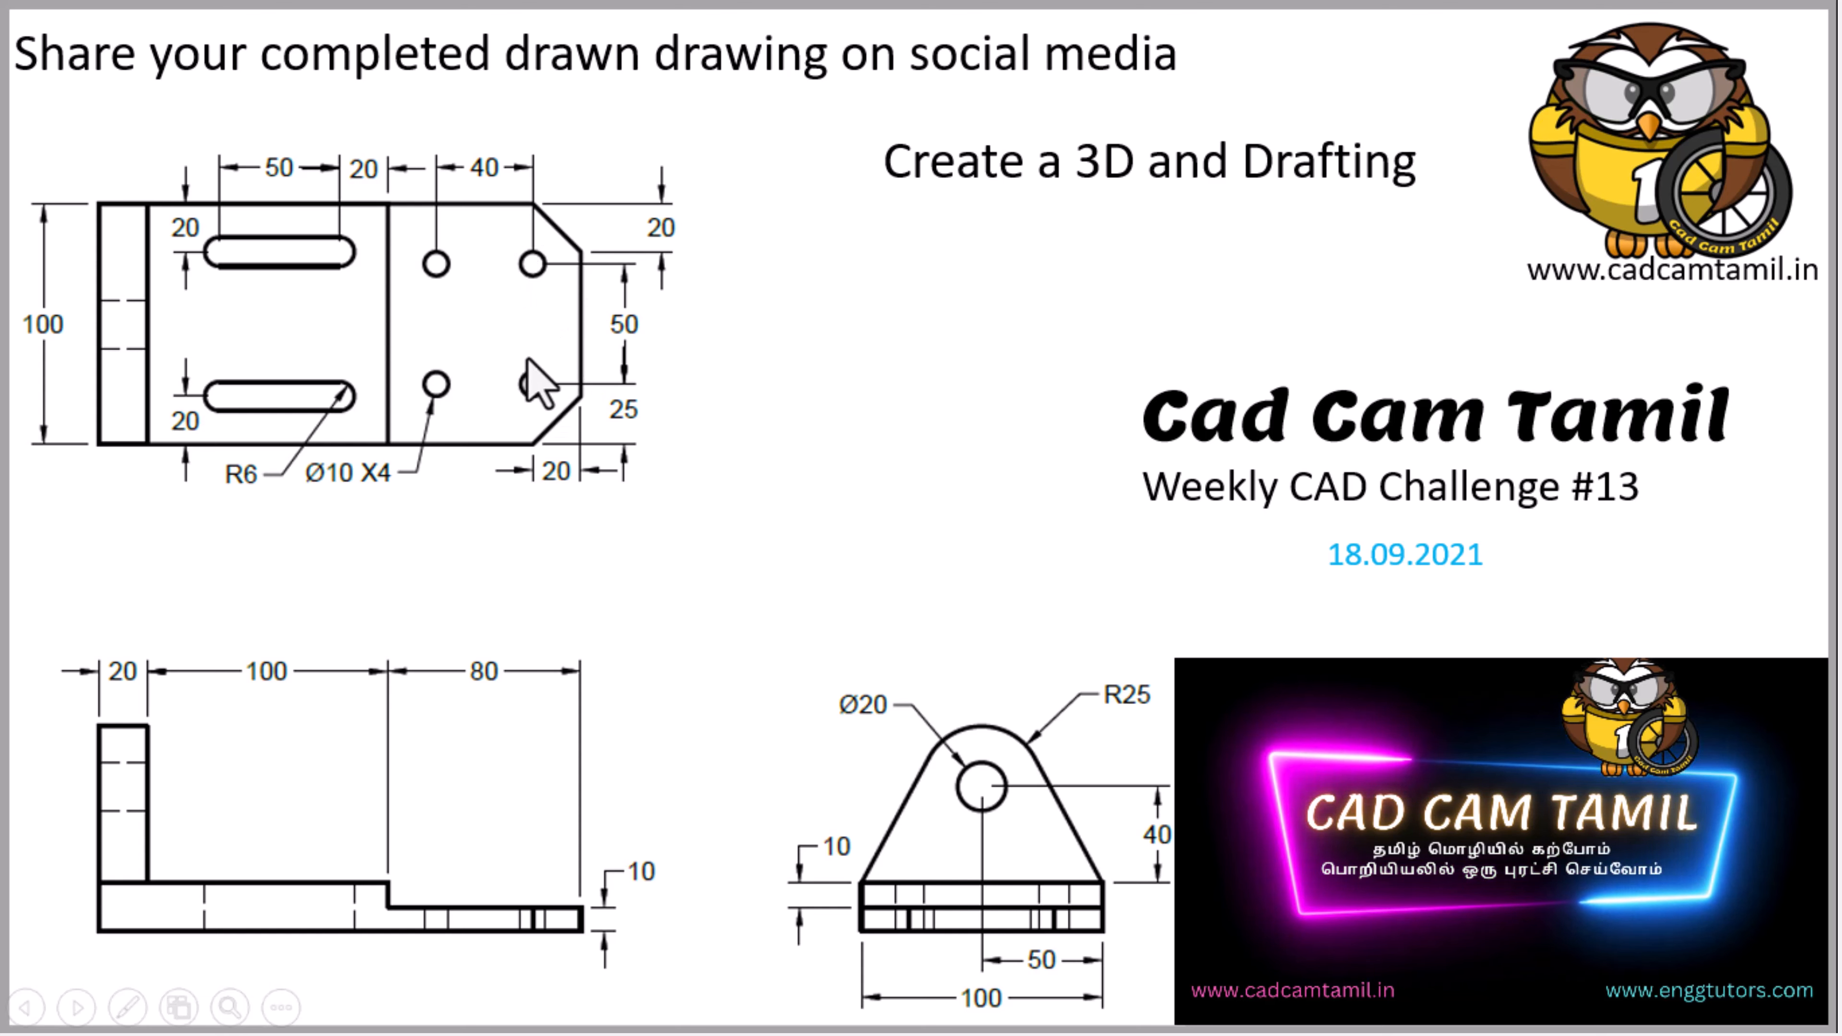
key(alt+Tab)
text(40)
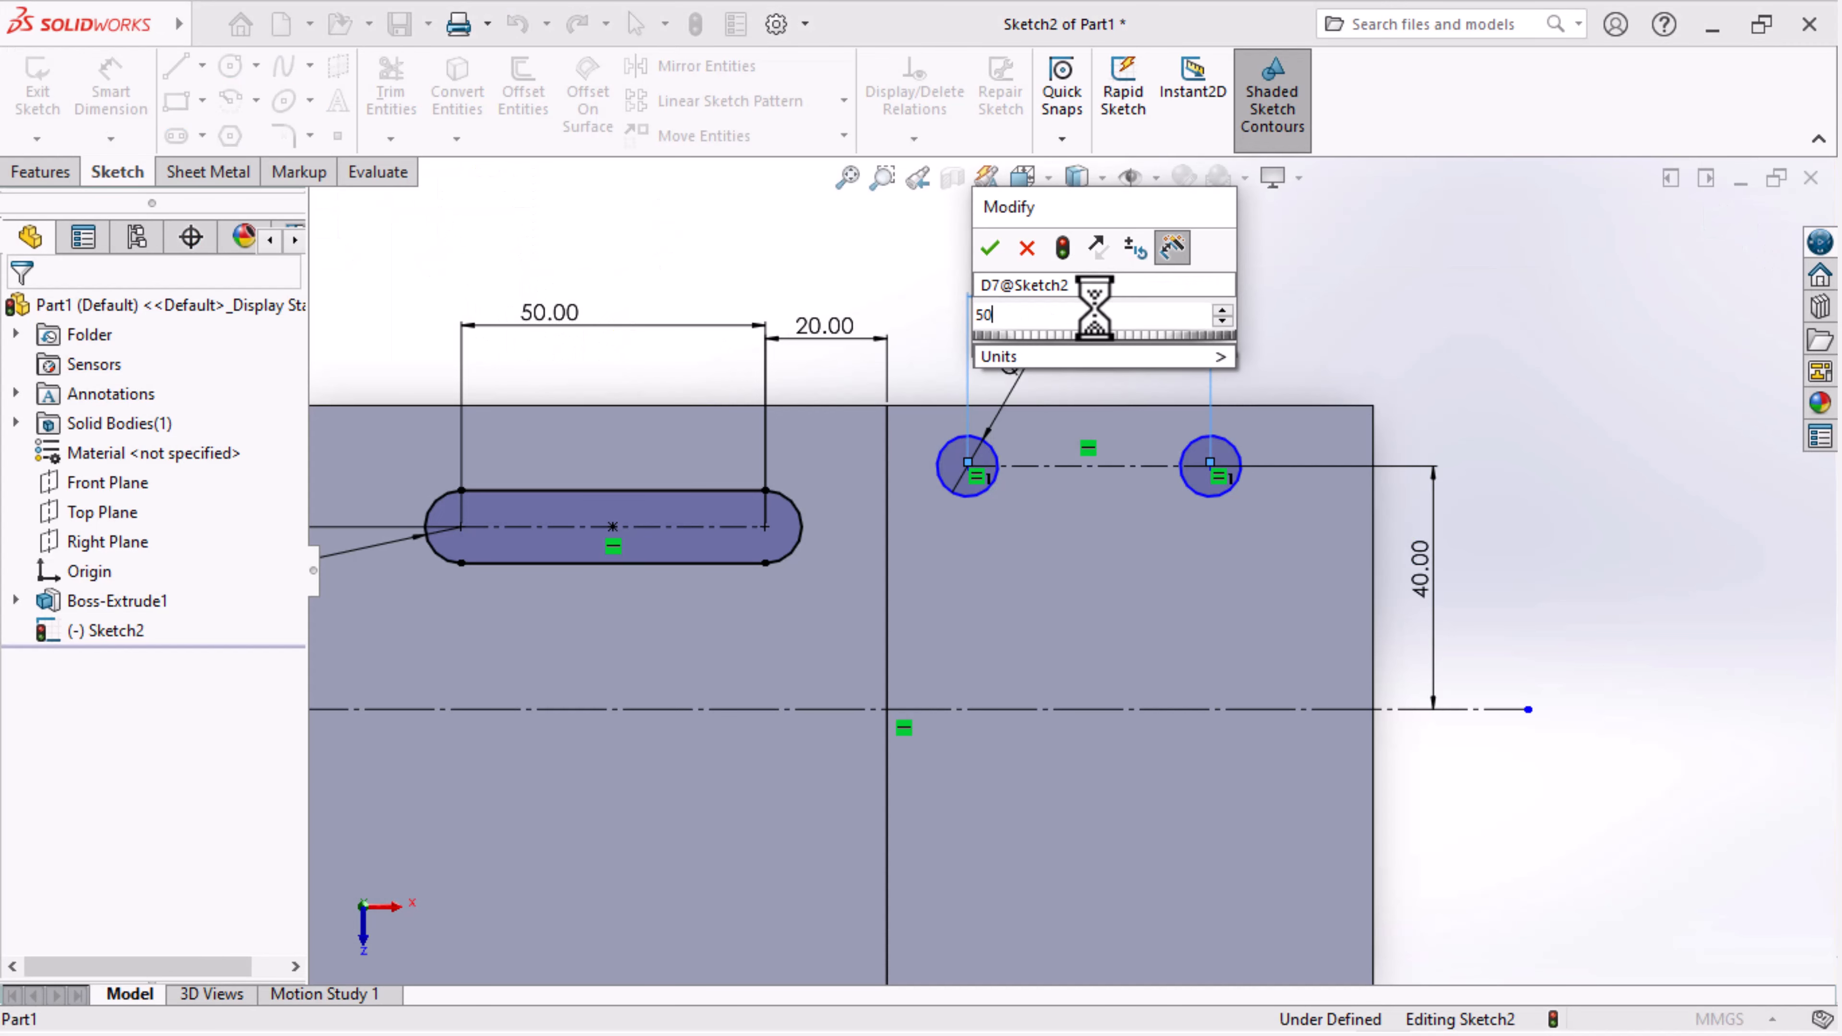
key(Return)
key(alt+Tab)
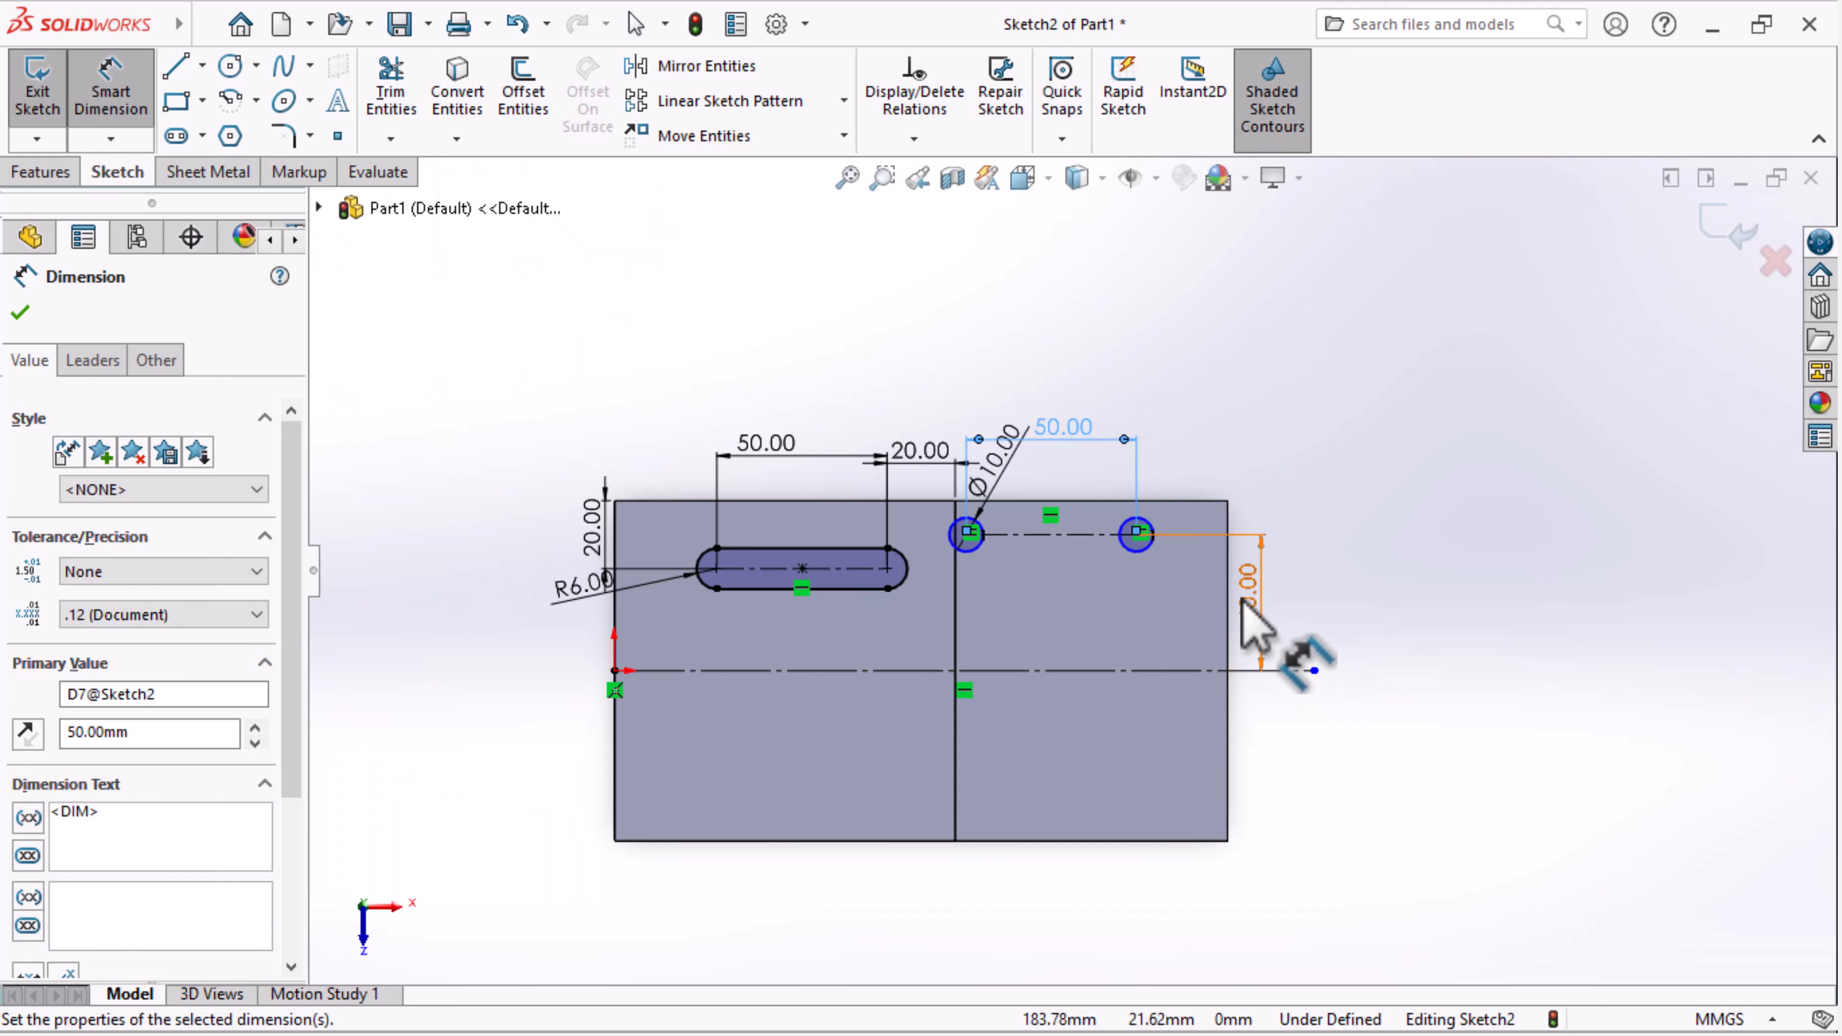
Set the vertical distance from the horizontal centerline to the right circle's centre to 25 mm
double_click(1253, 606)
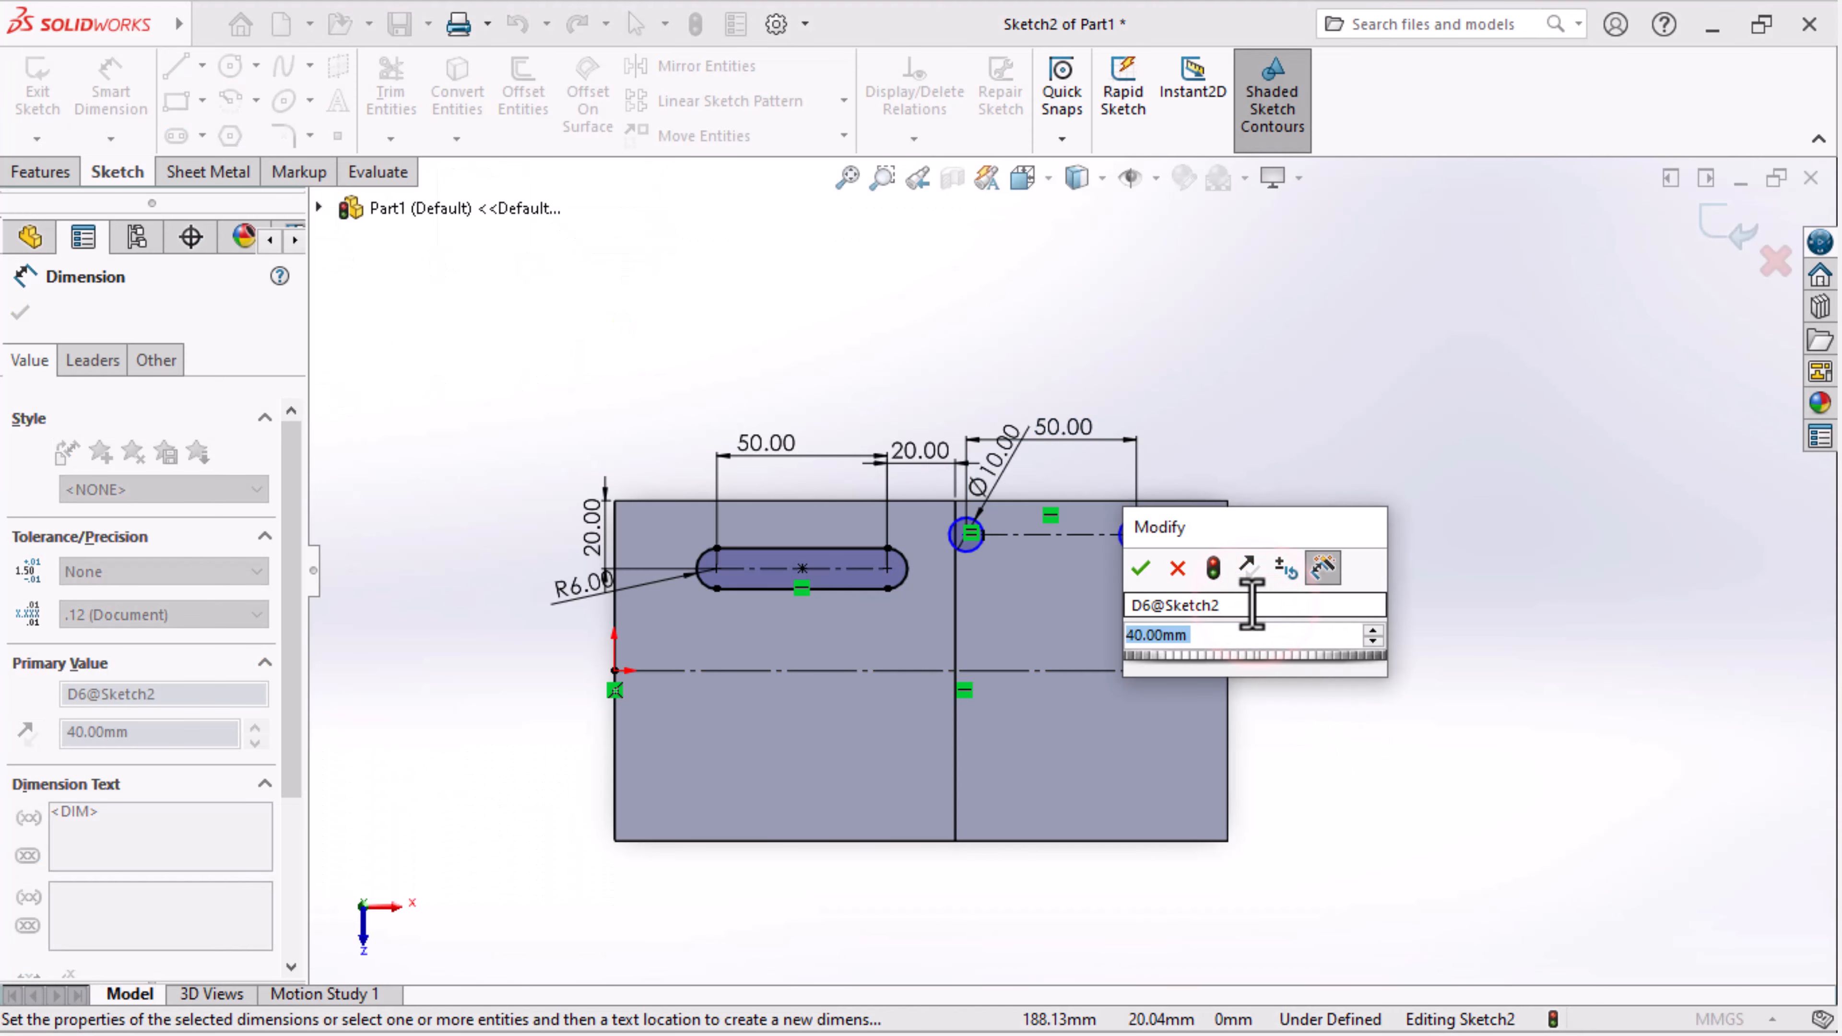
text(25)
key(Return)
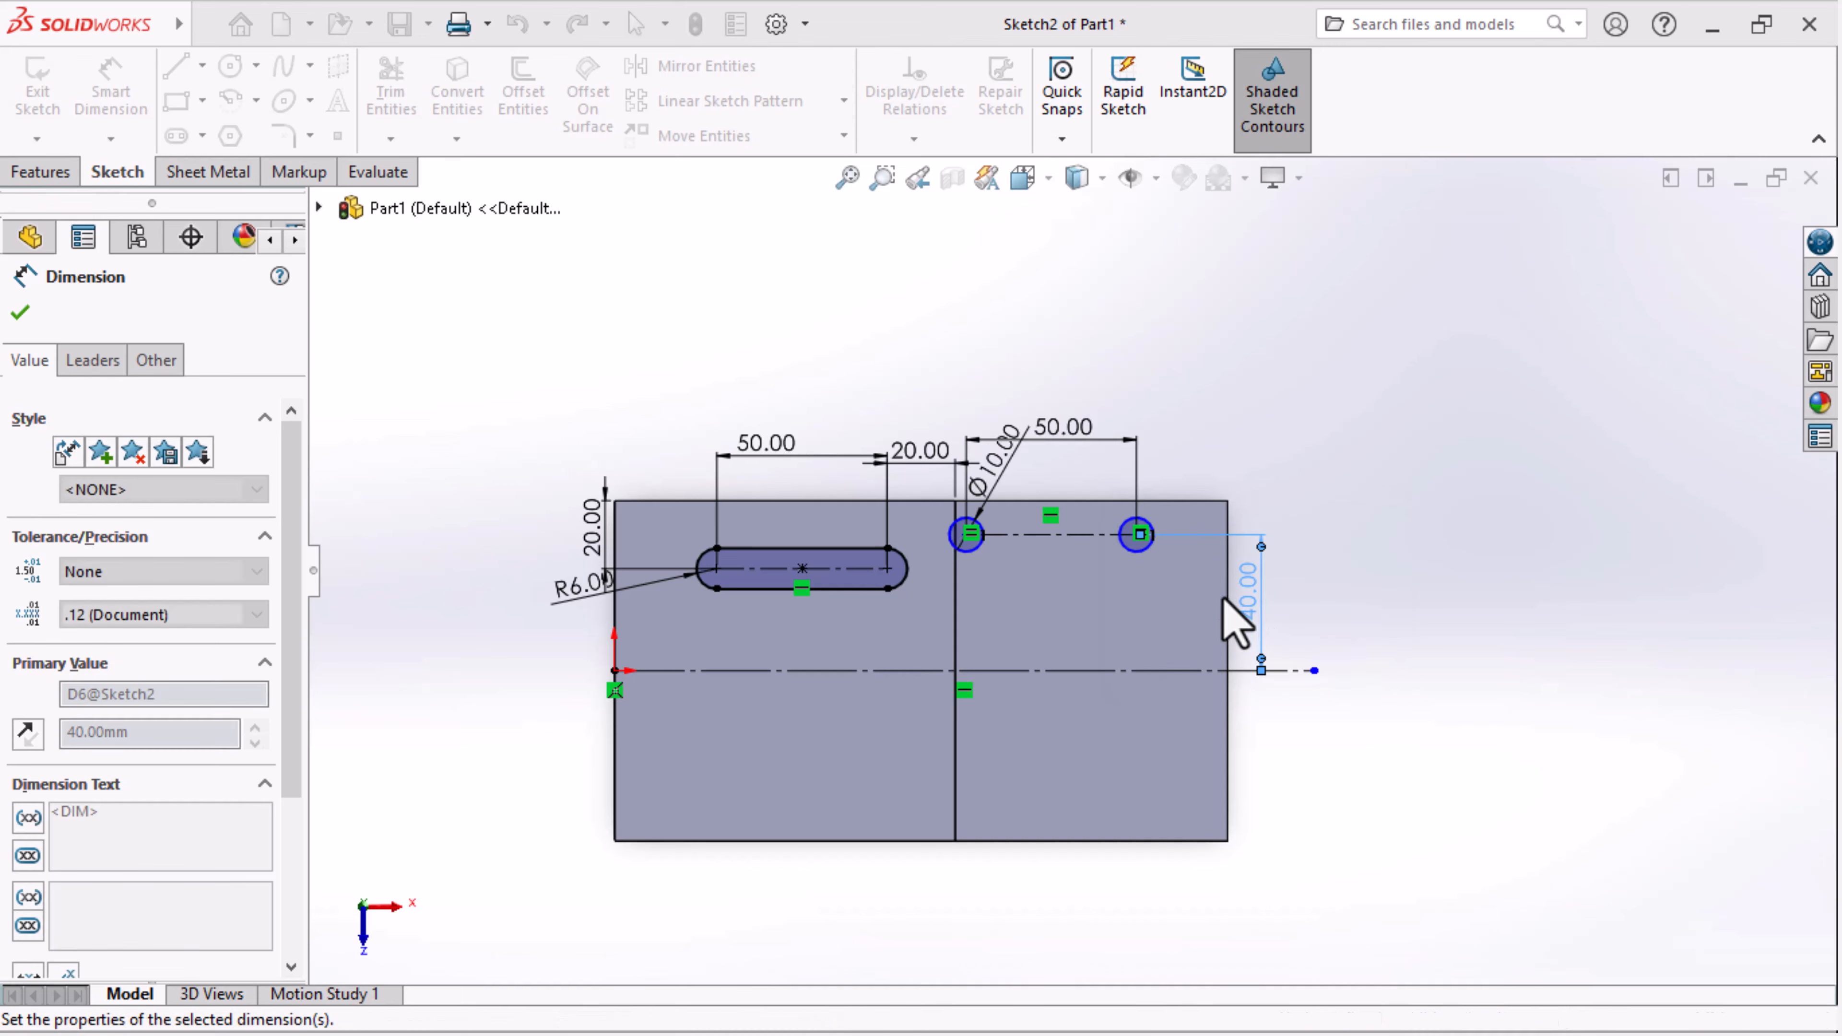
Set the horizontal spacing between the two circle centres to 40 mm
double_click(1060, 483)
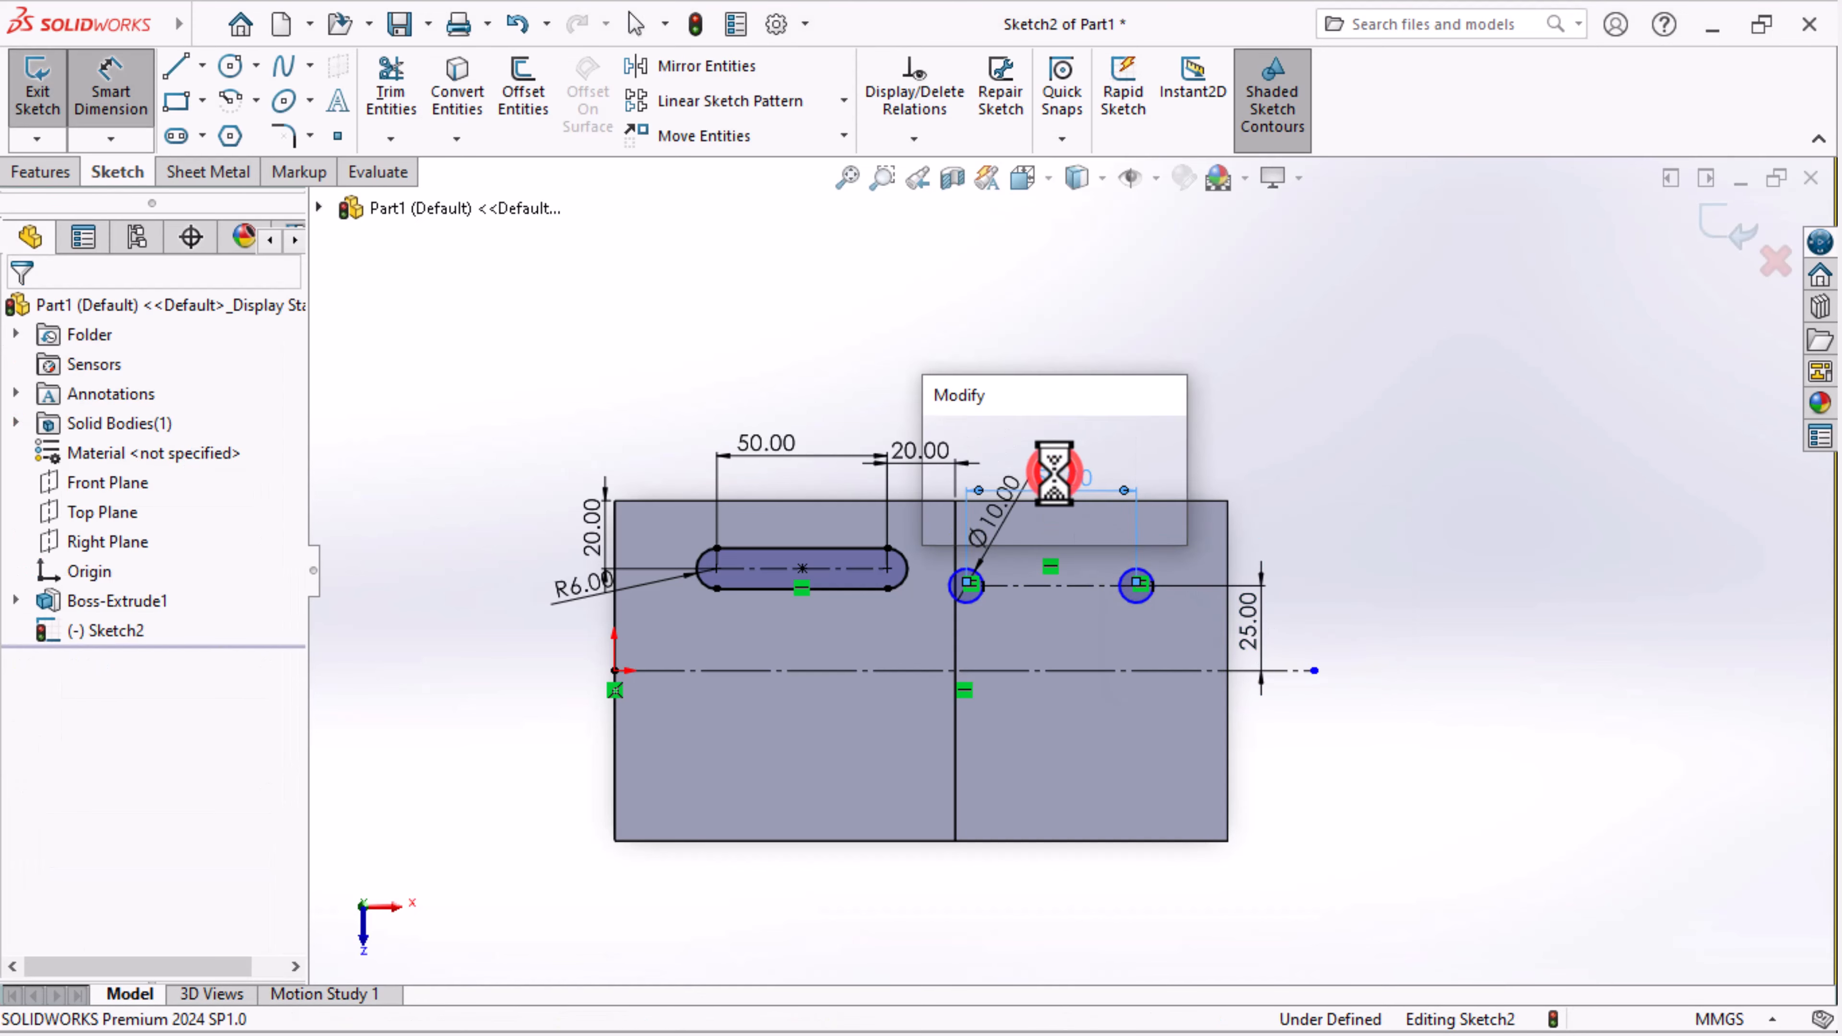
text(40)
key(Return)
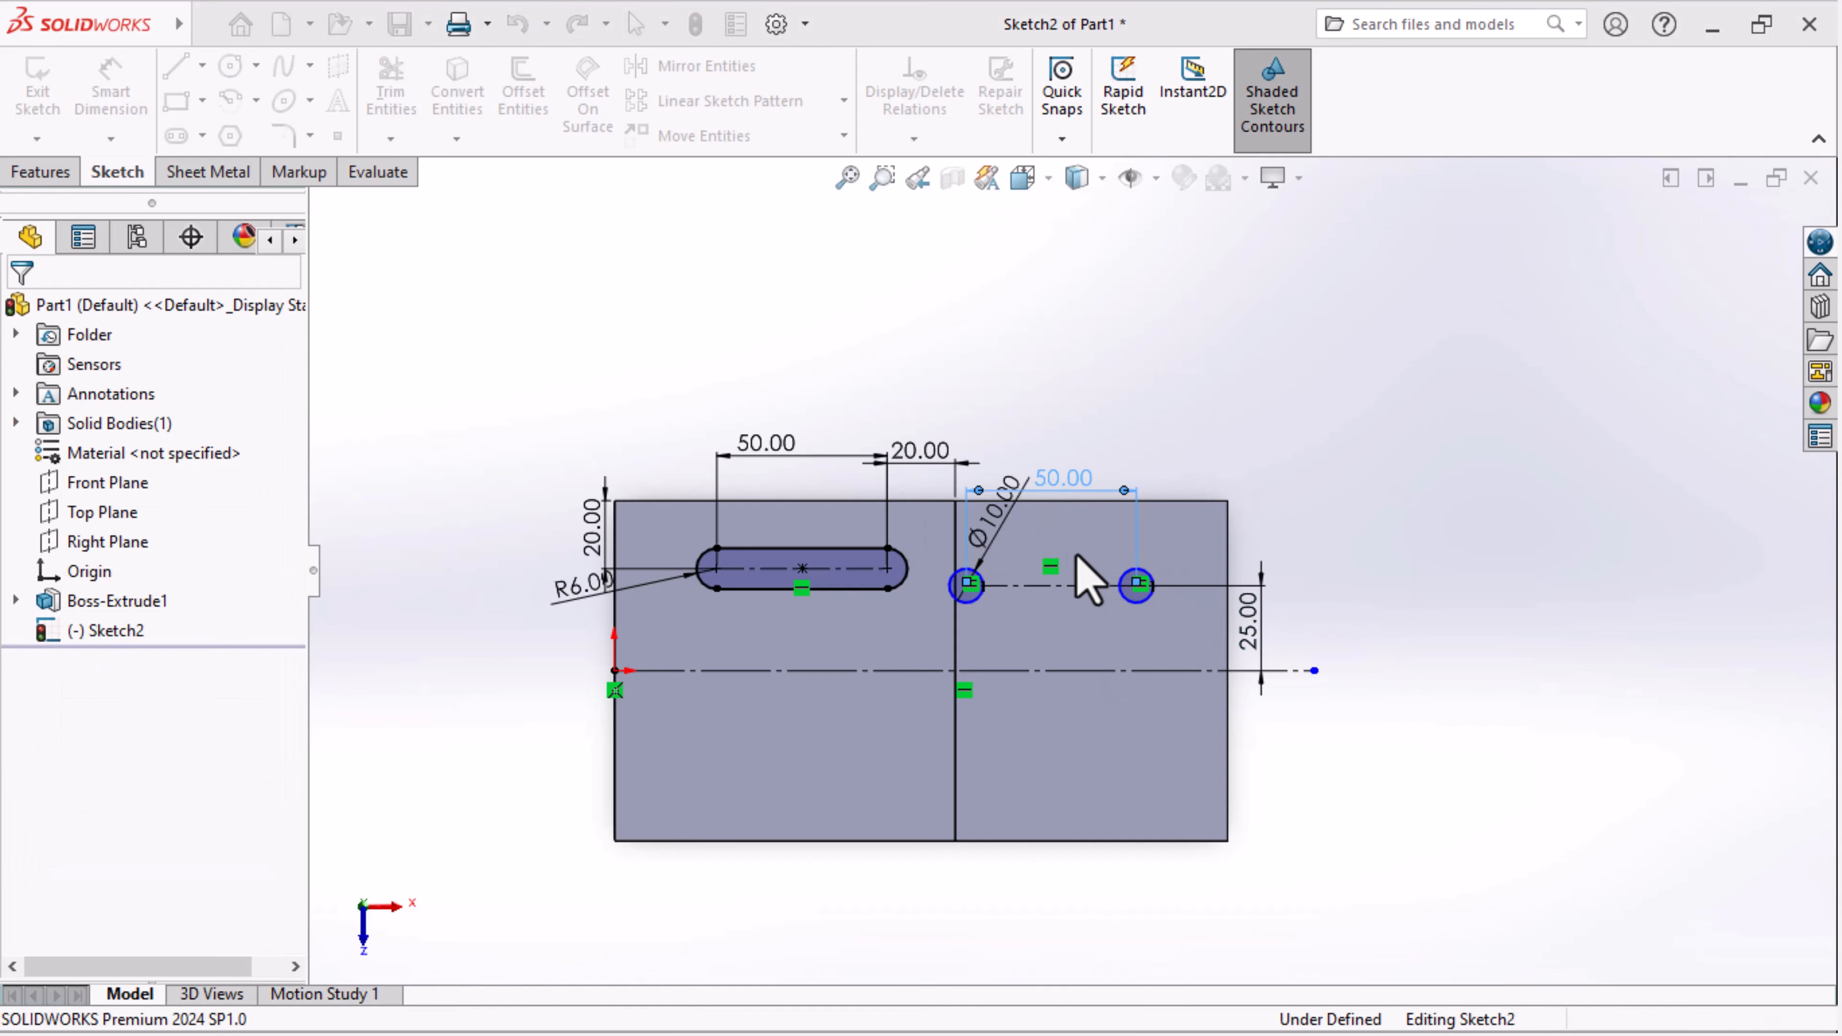
Dimension the right circle's horizontal distance from the plate's right edge as 20 mm
scroll(1122, 581, down, 4)
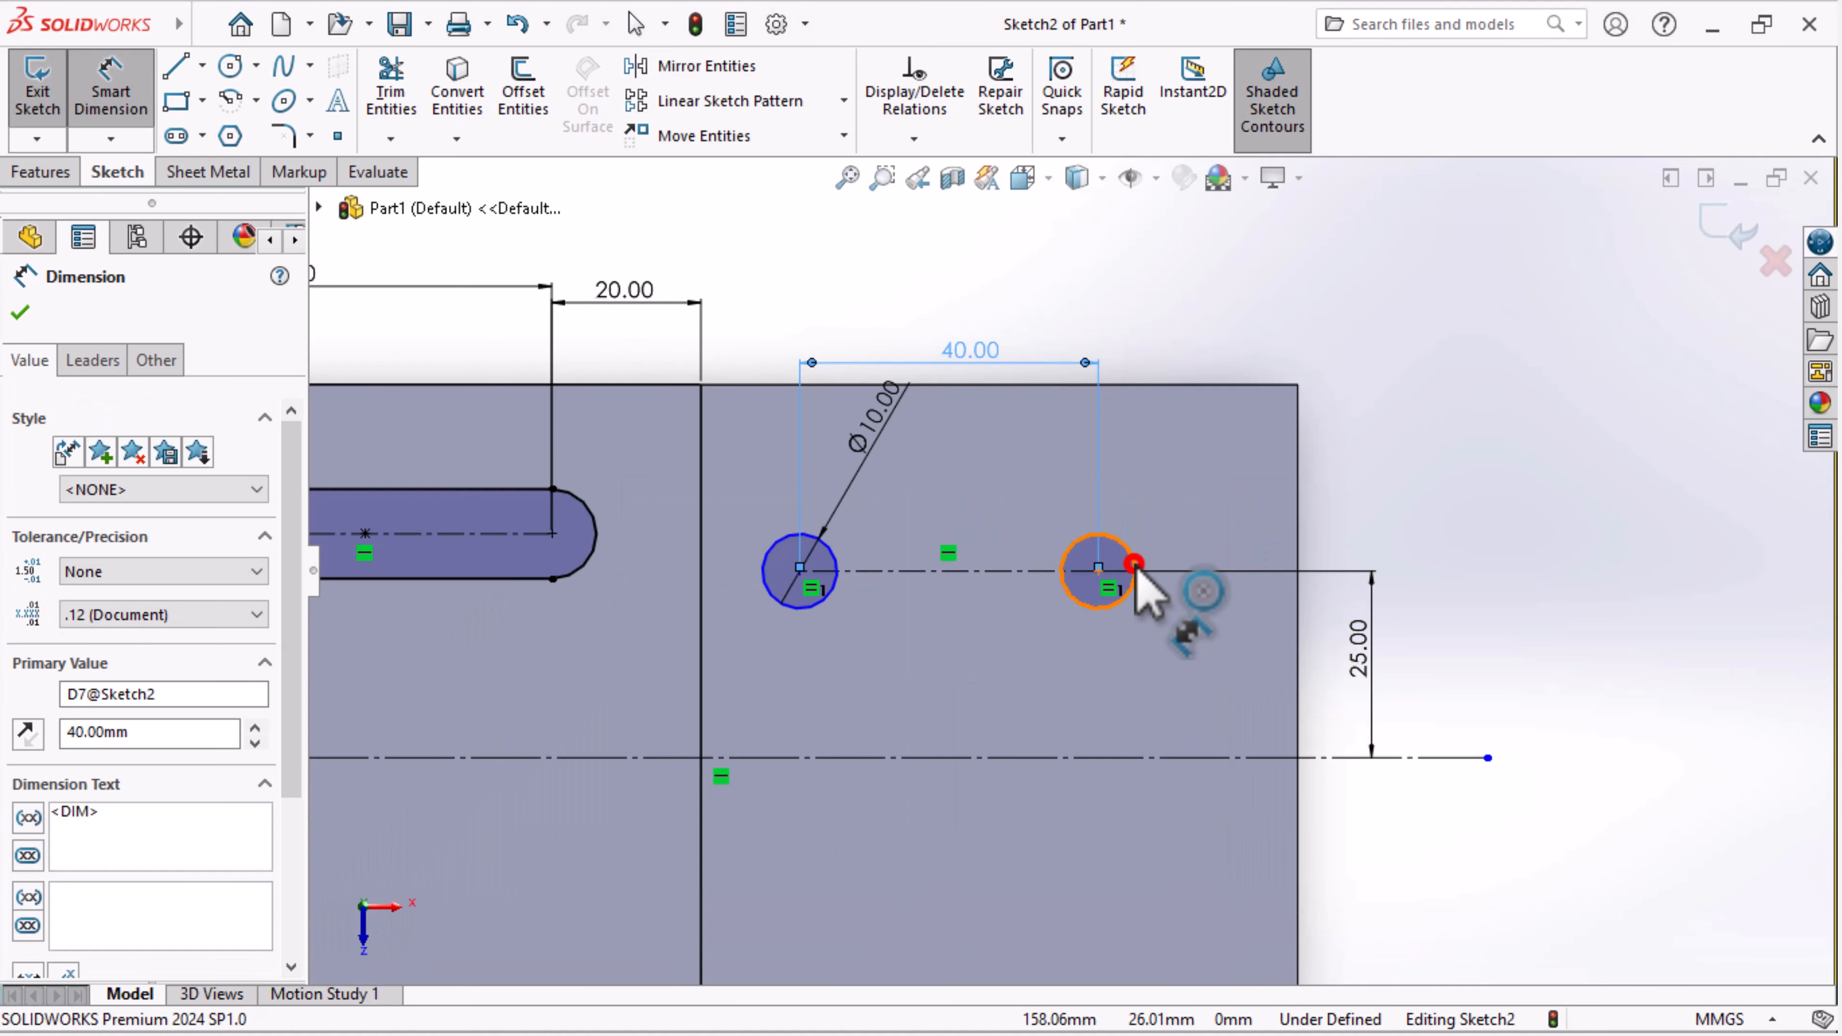
click(1134, 566)
click(1298, 555)
click(1195, 332)
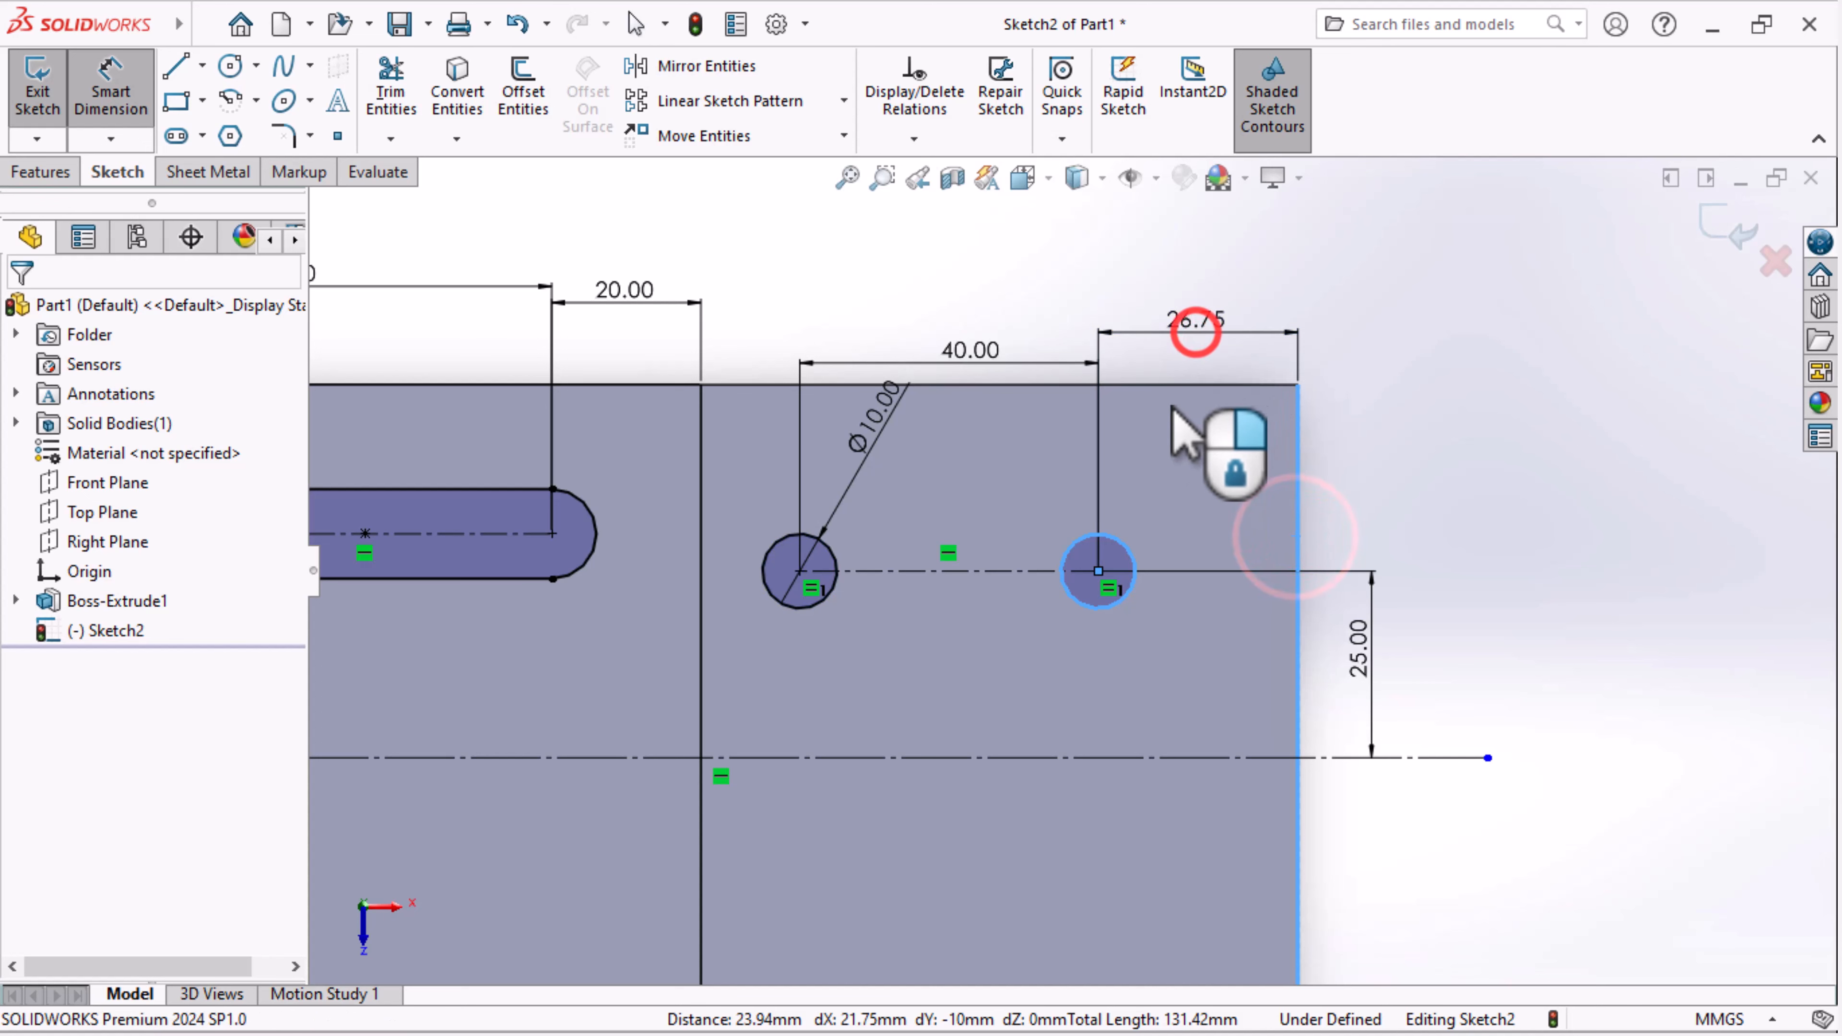
text(20)
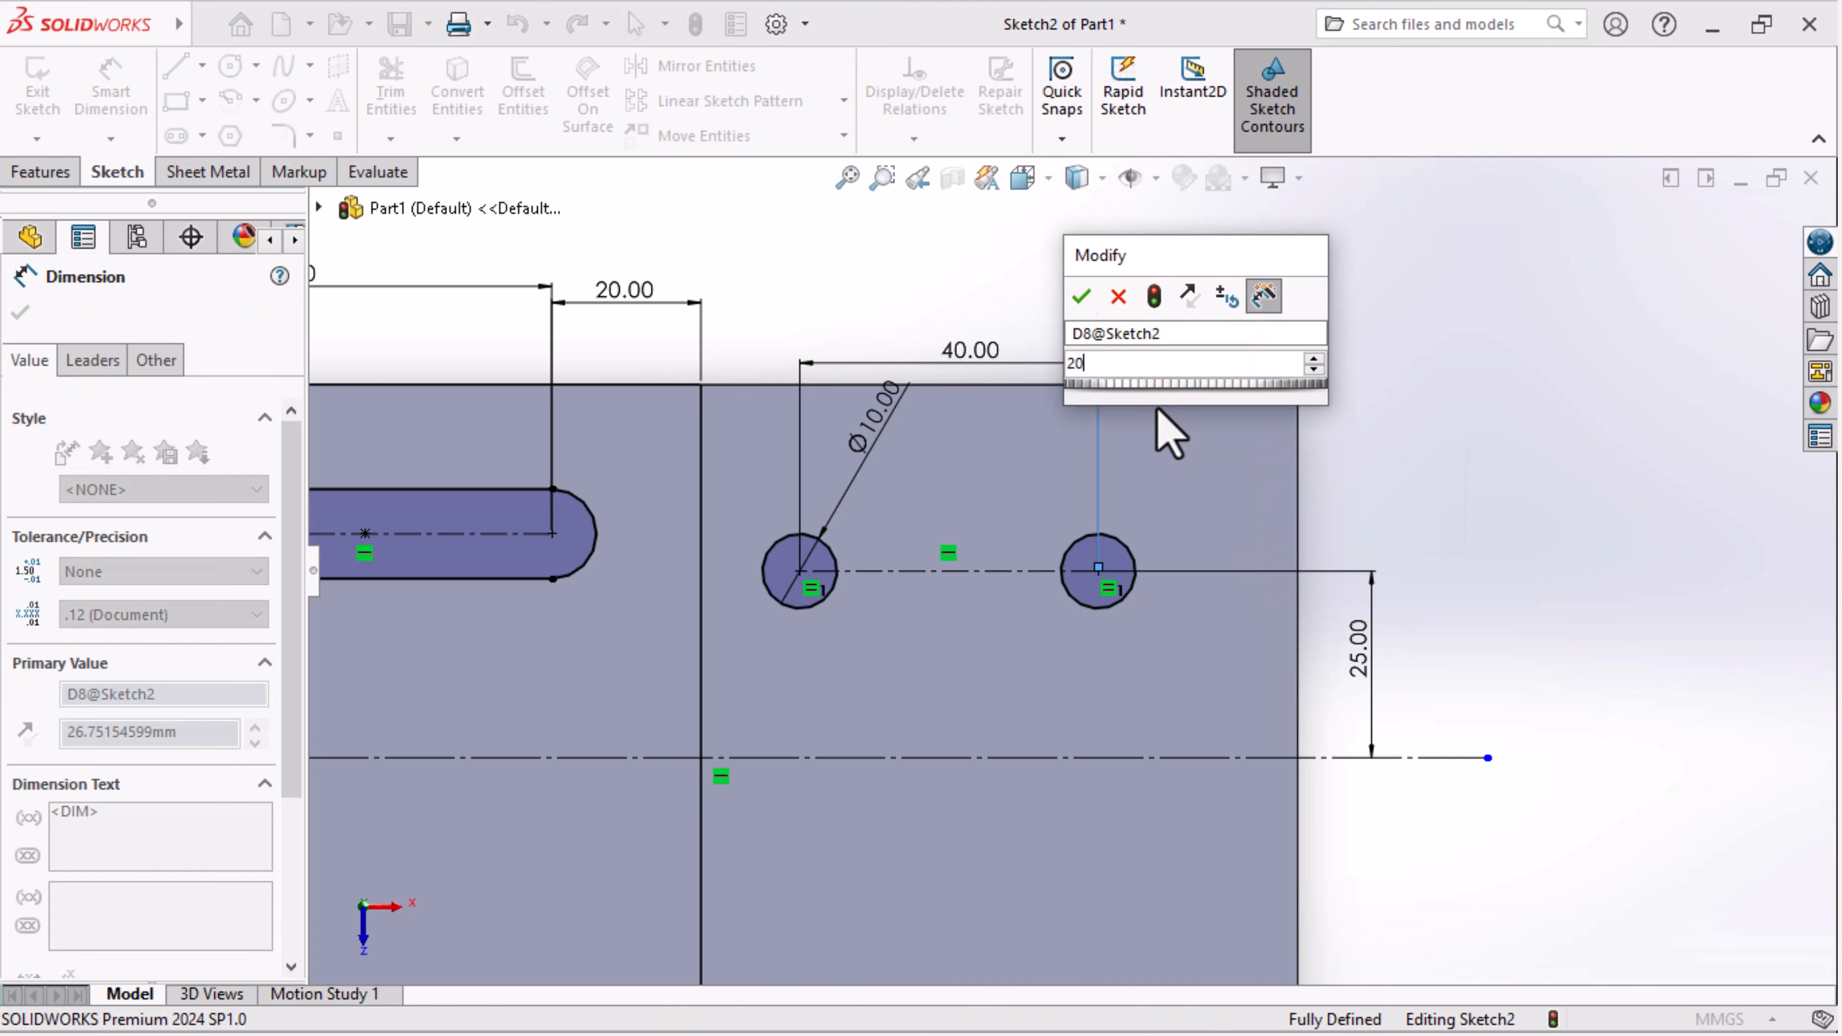
key(Return)
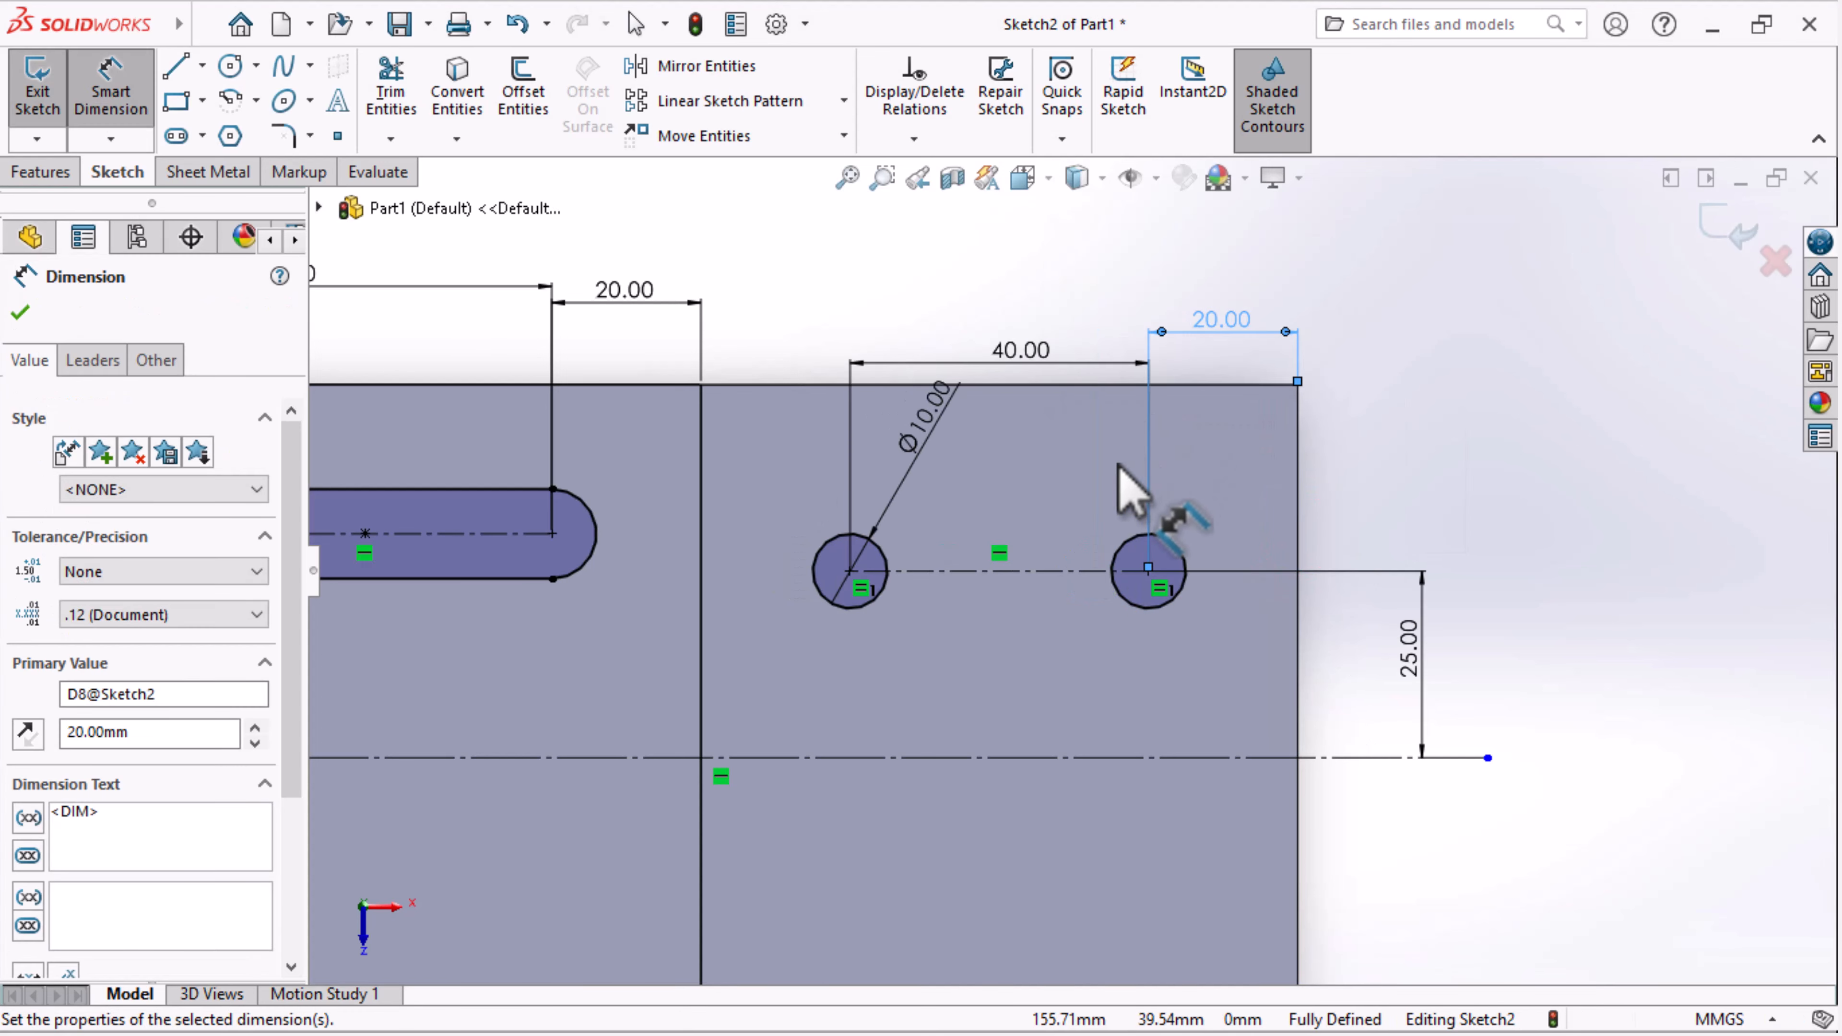
key(Escape)
scroll(1142, 514, up, 4)
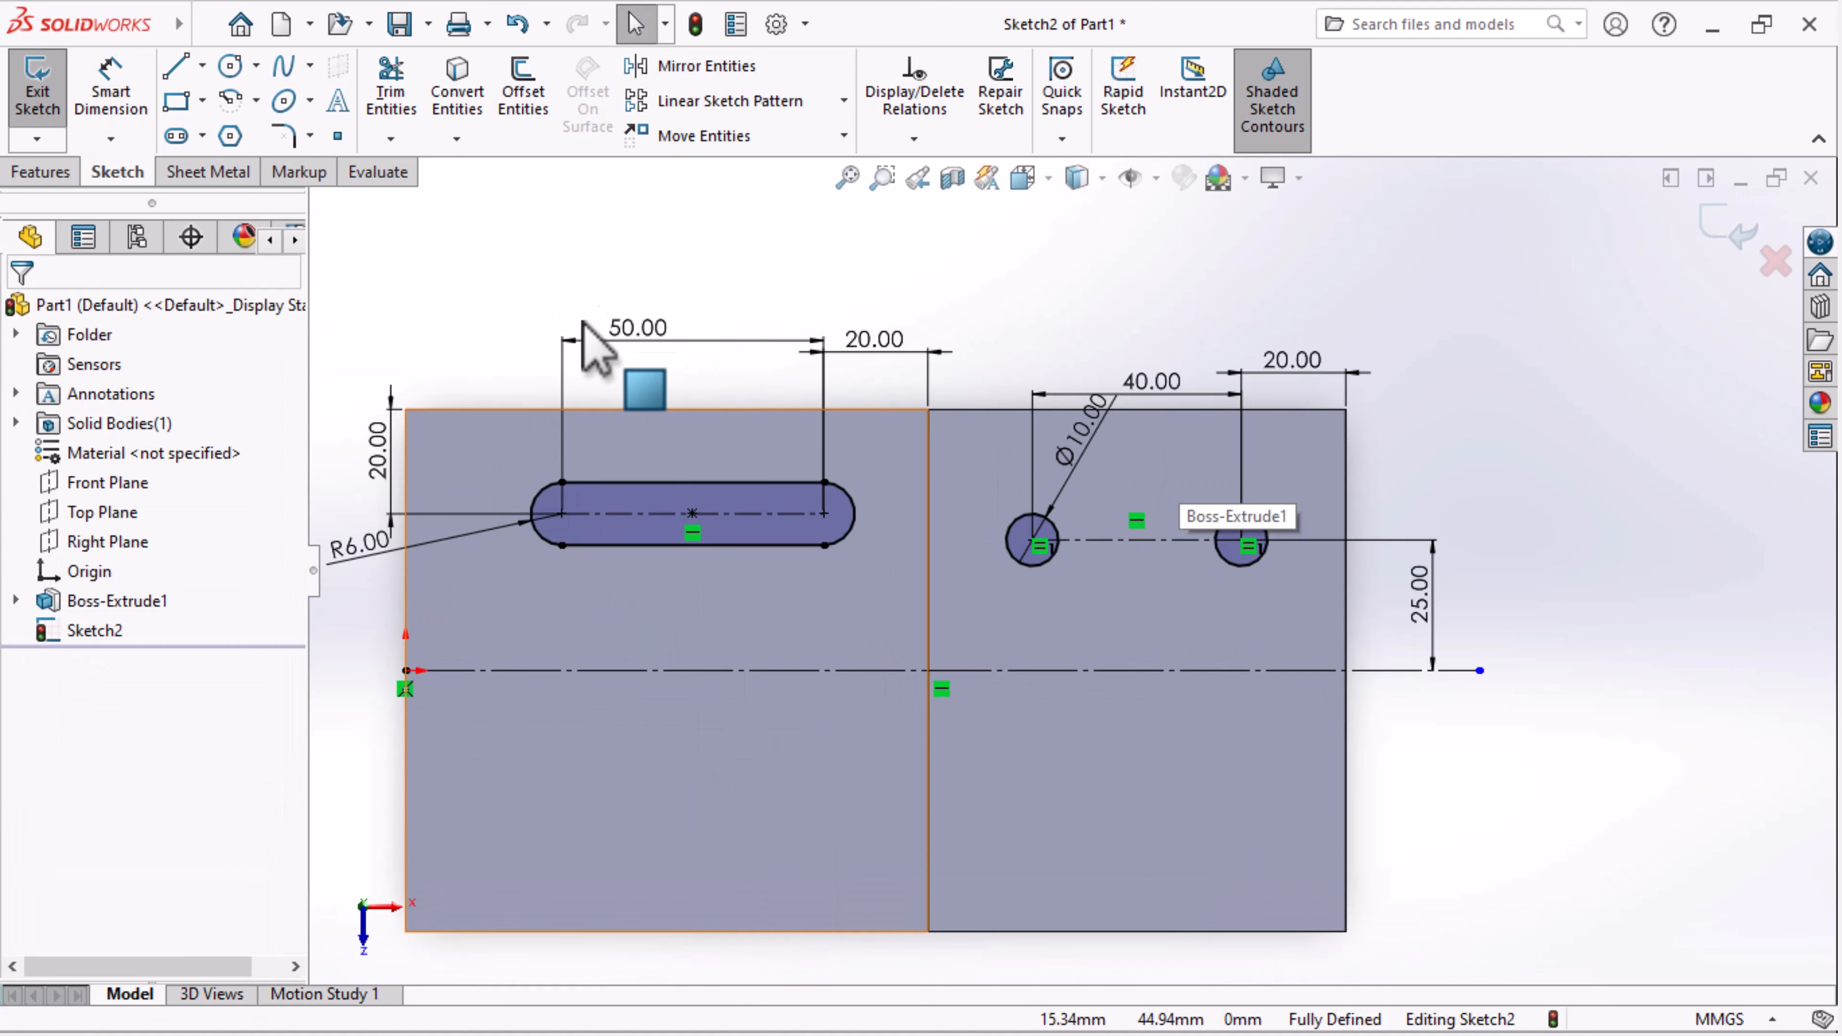
Mirror the slot, both circles and their connecting centerline about the horizontal centerline, and close the sketch
click(686, 67)
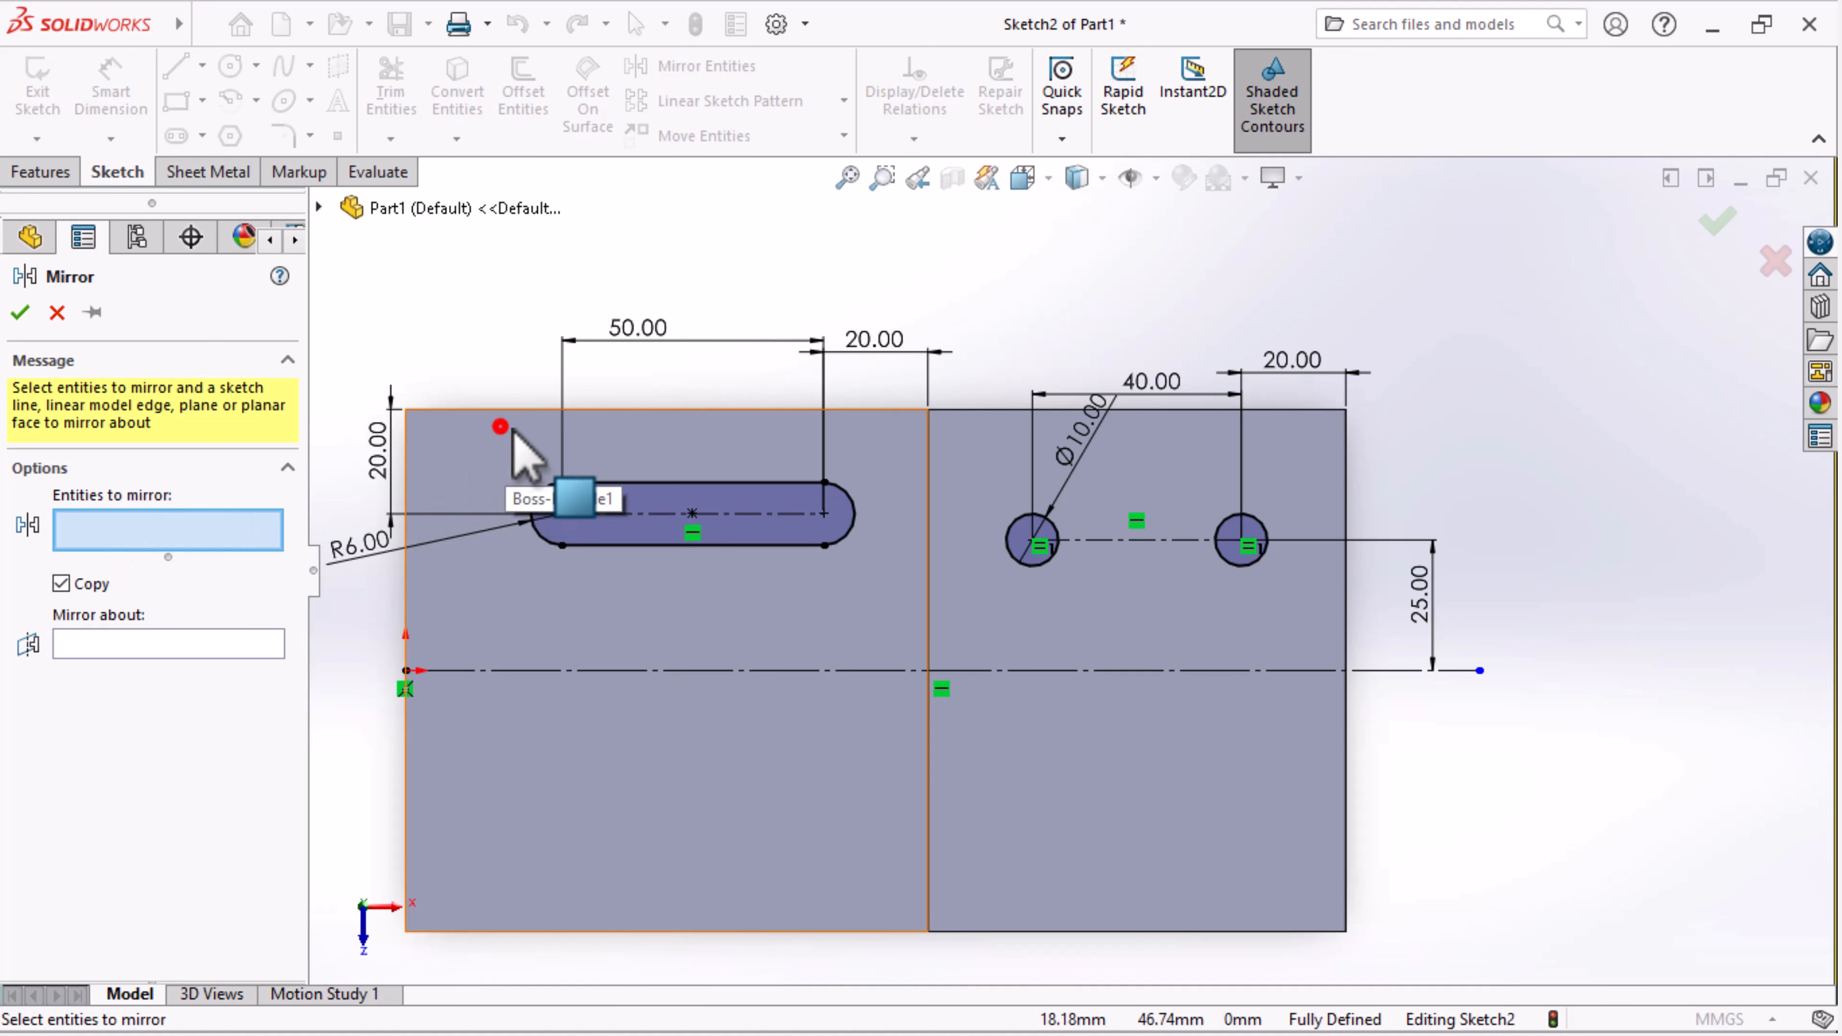
drag(524, 453, 937, 617)
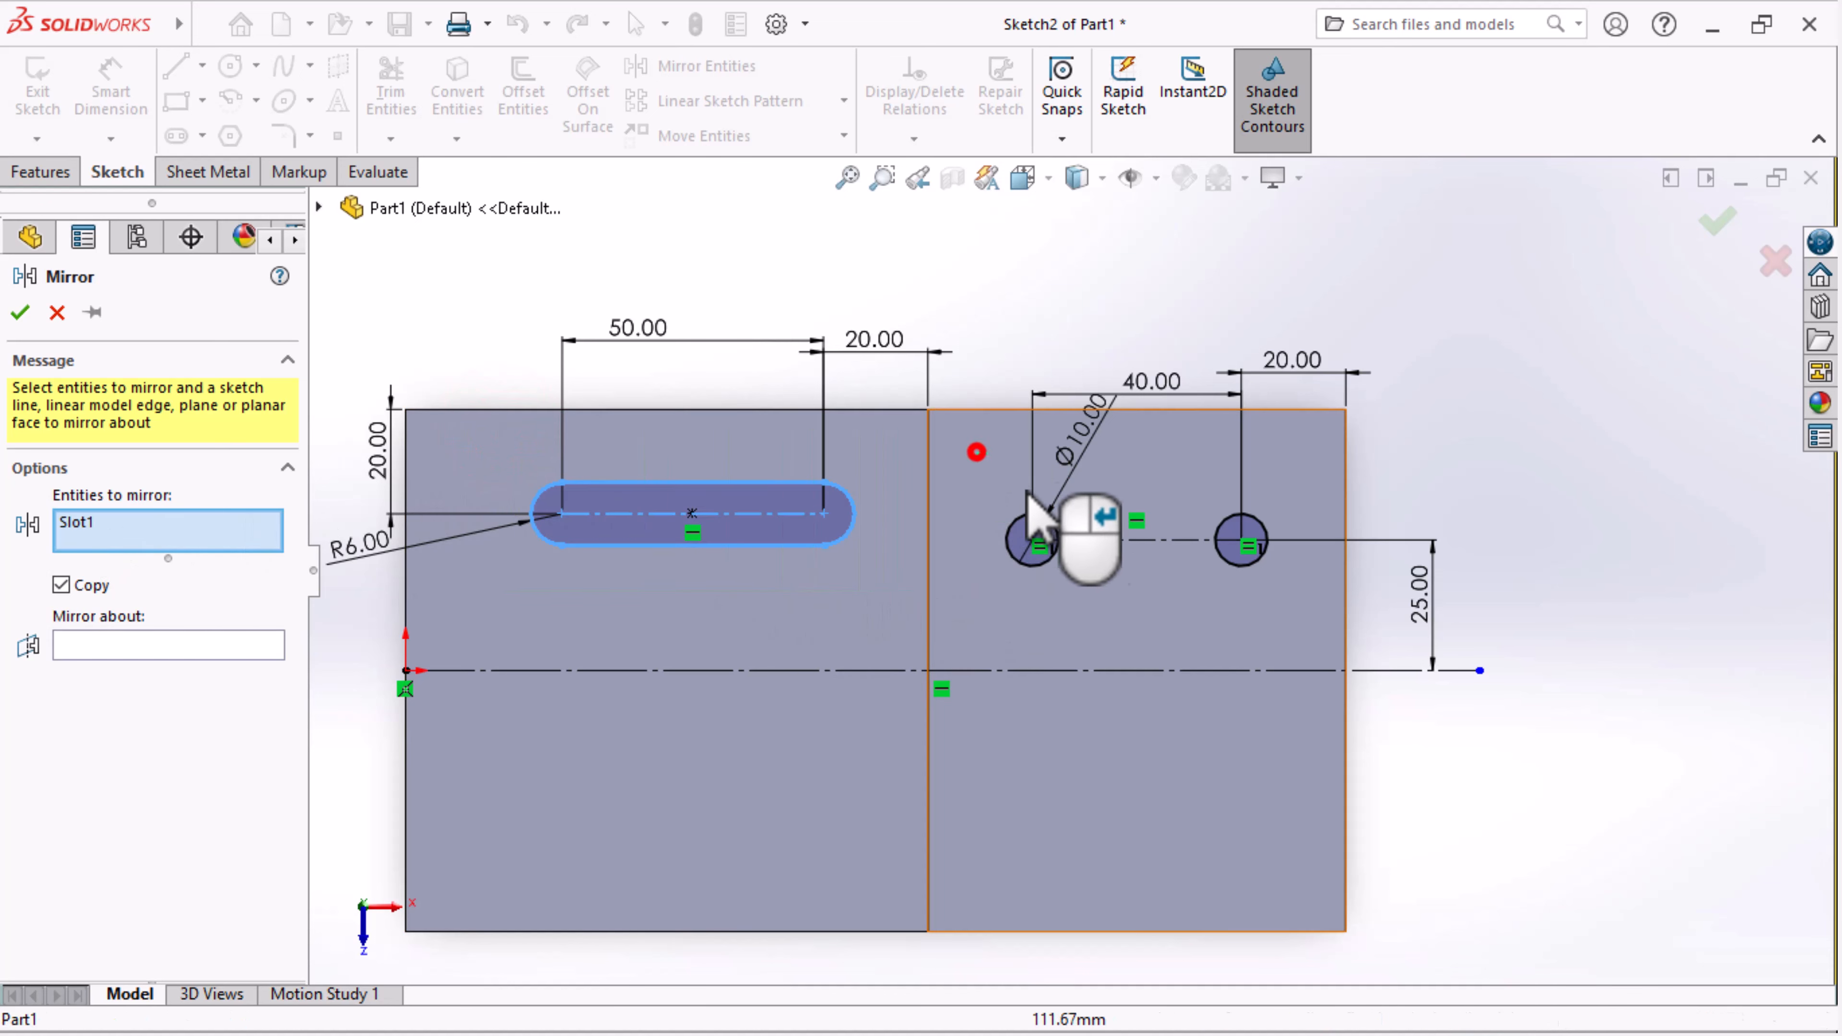
drag(1026, 494, 1324, 638)
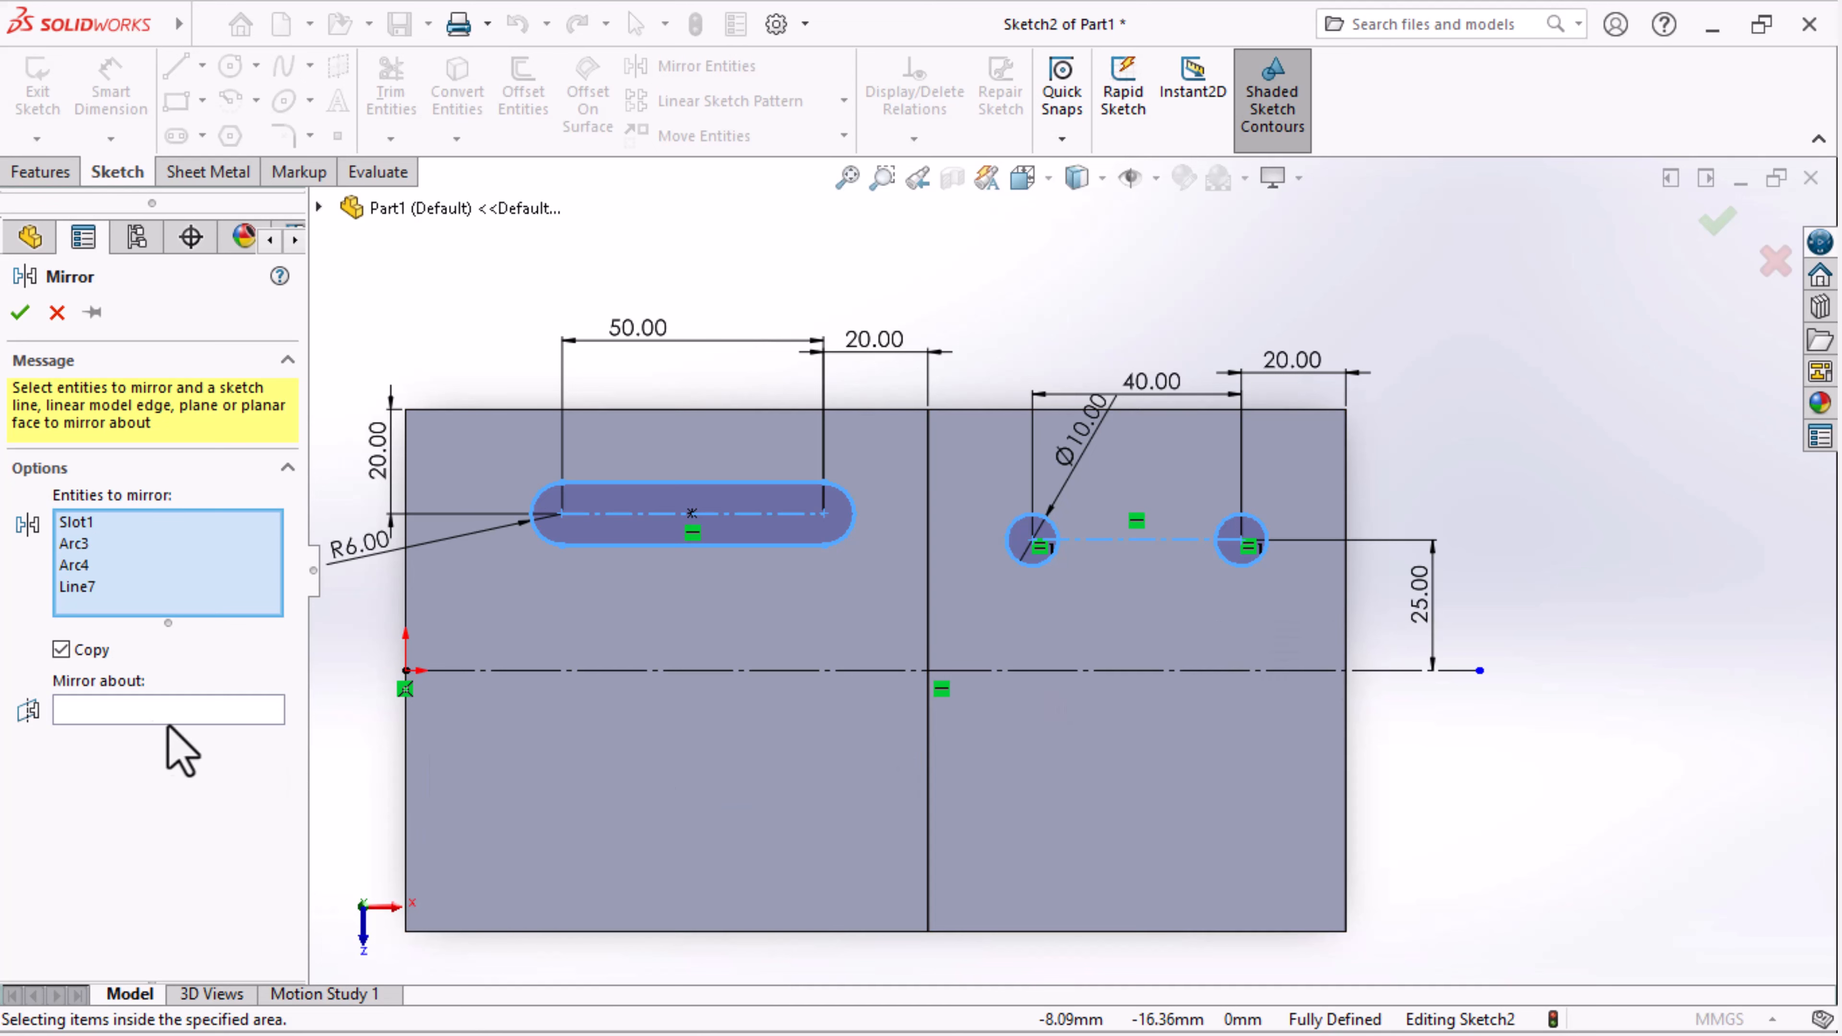
click(87, 708)
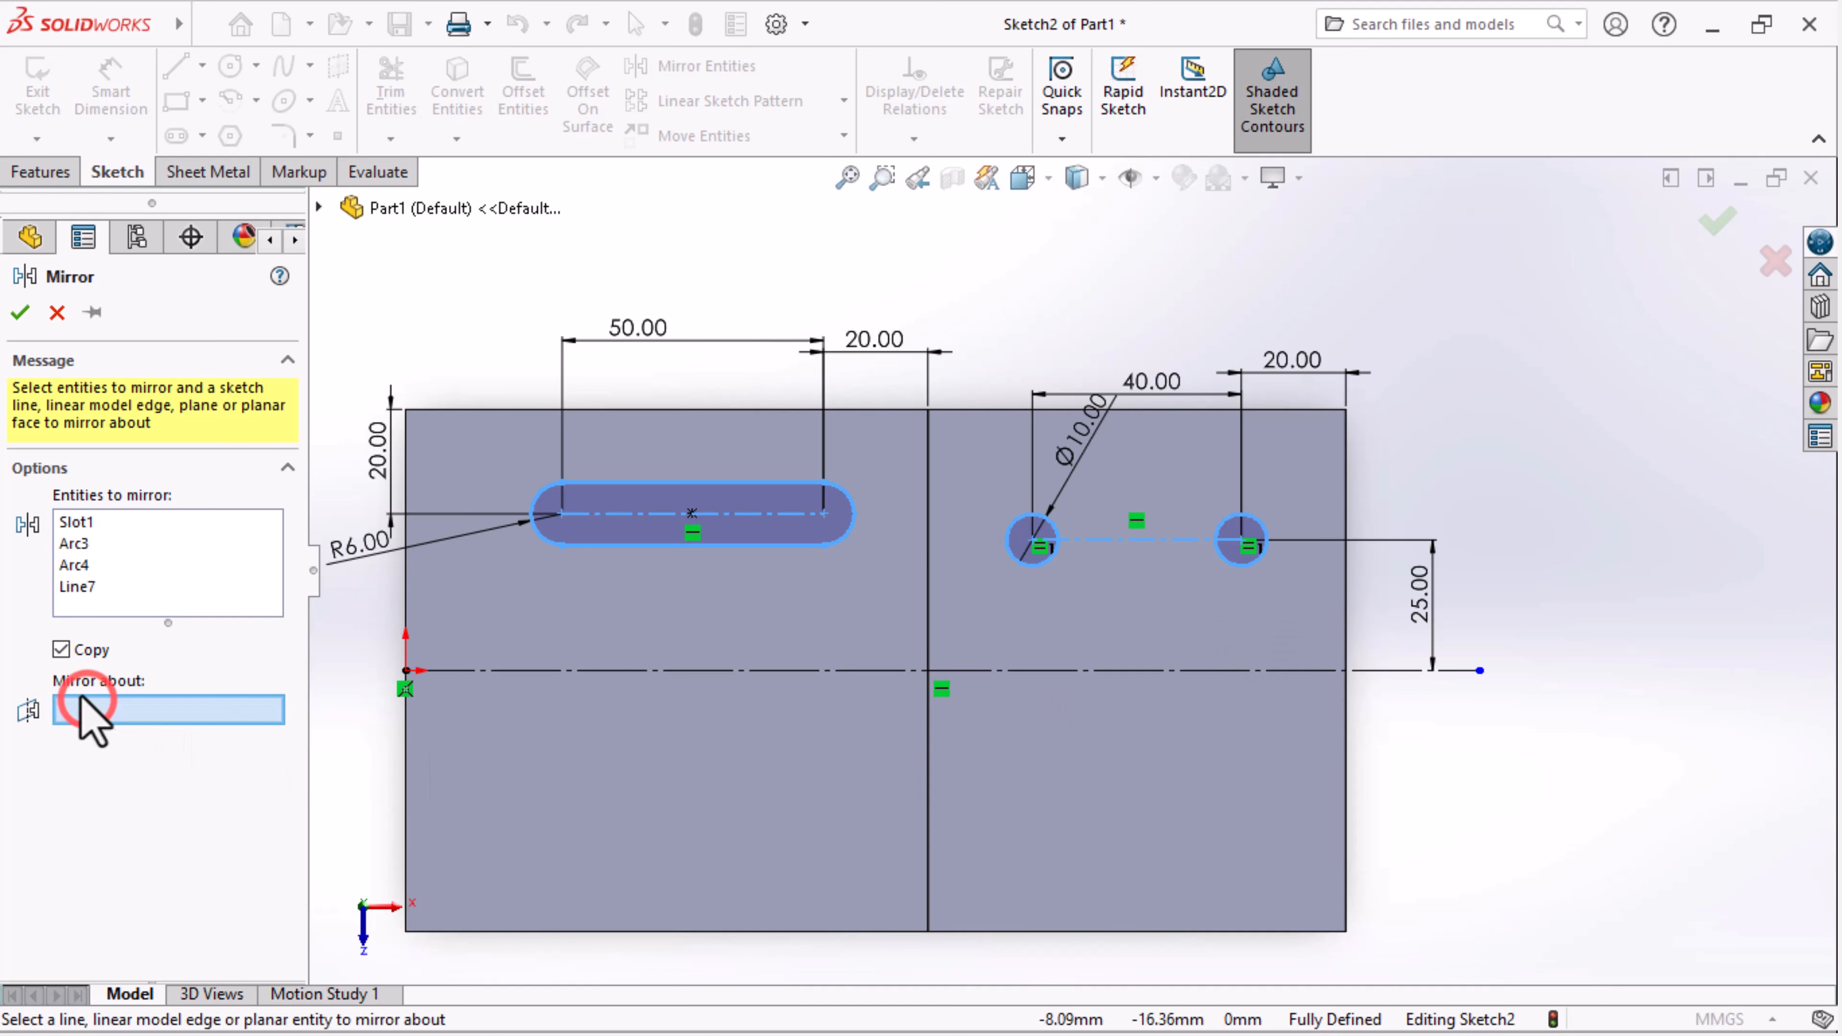
click(586, 670)
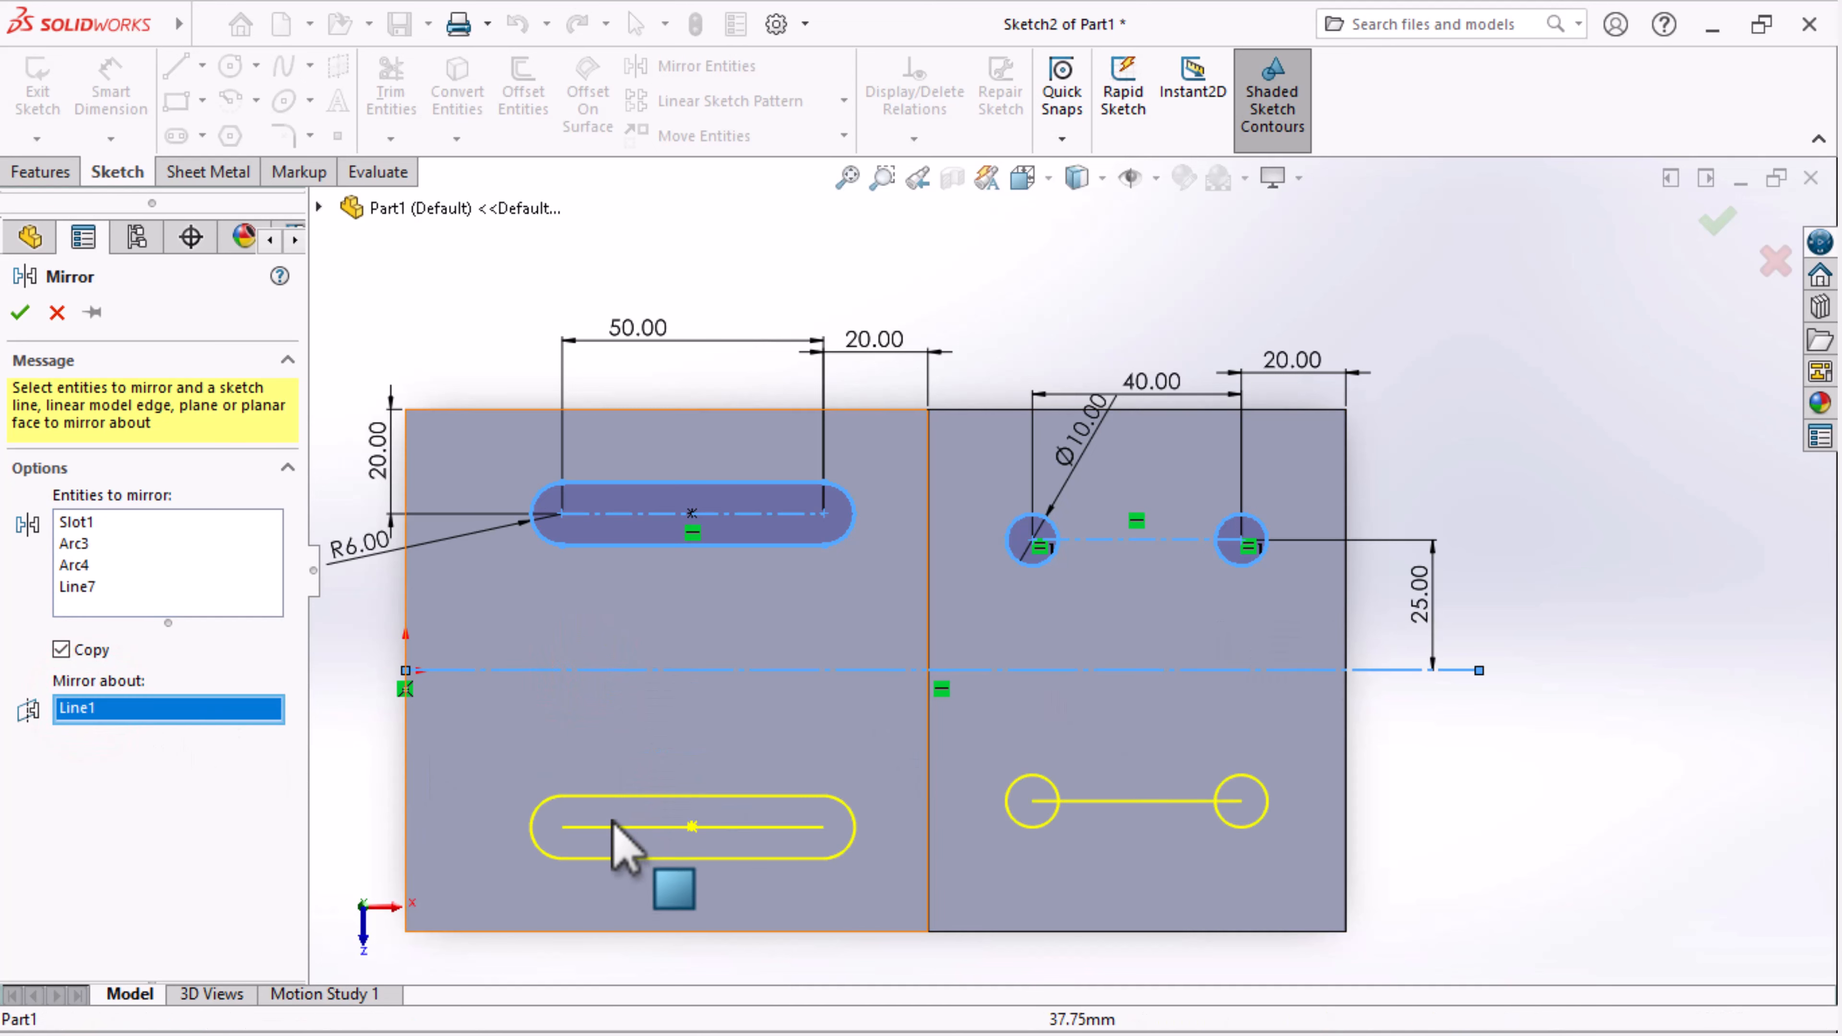
click(23, 310)
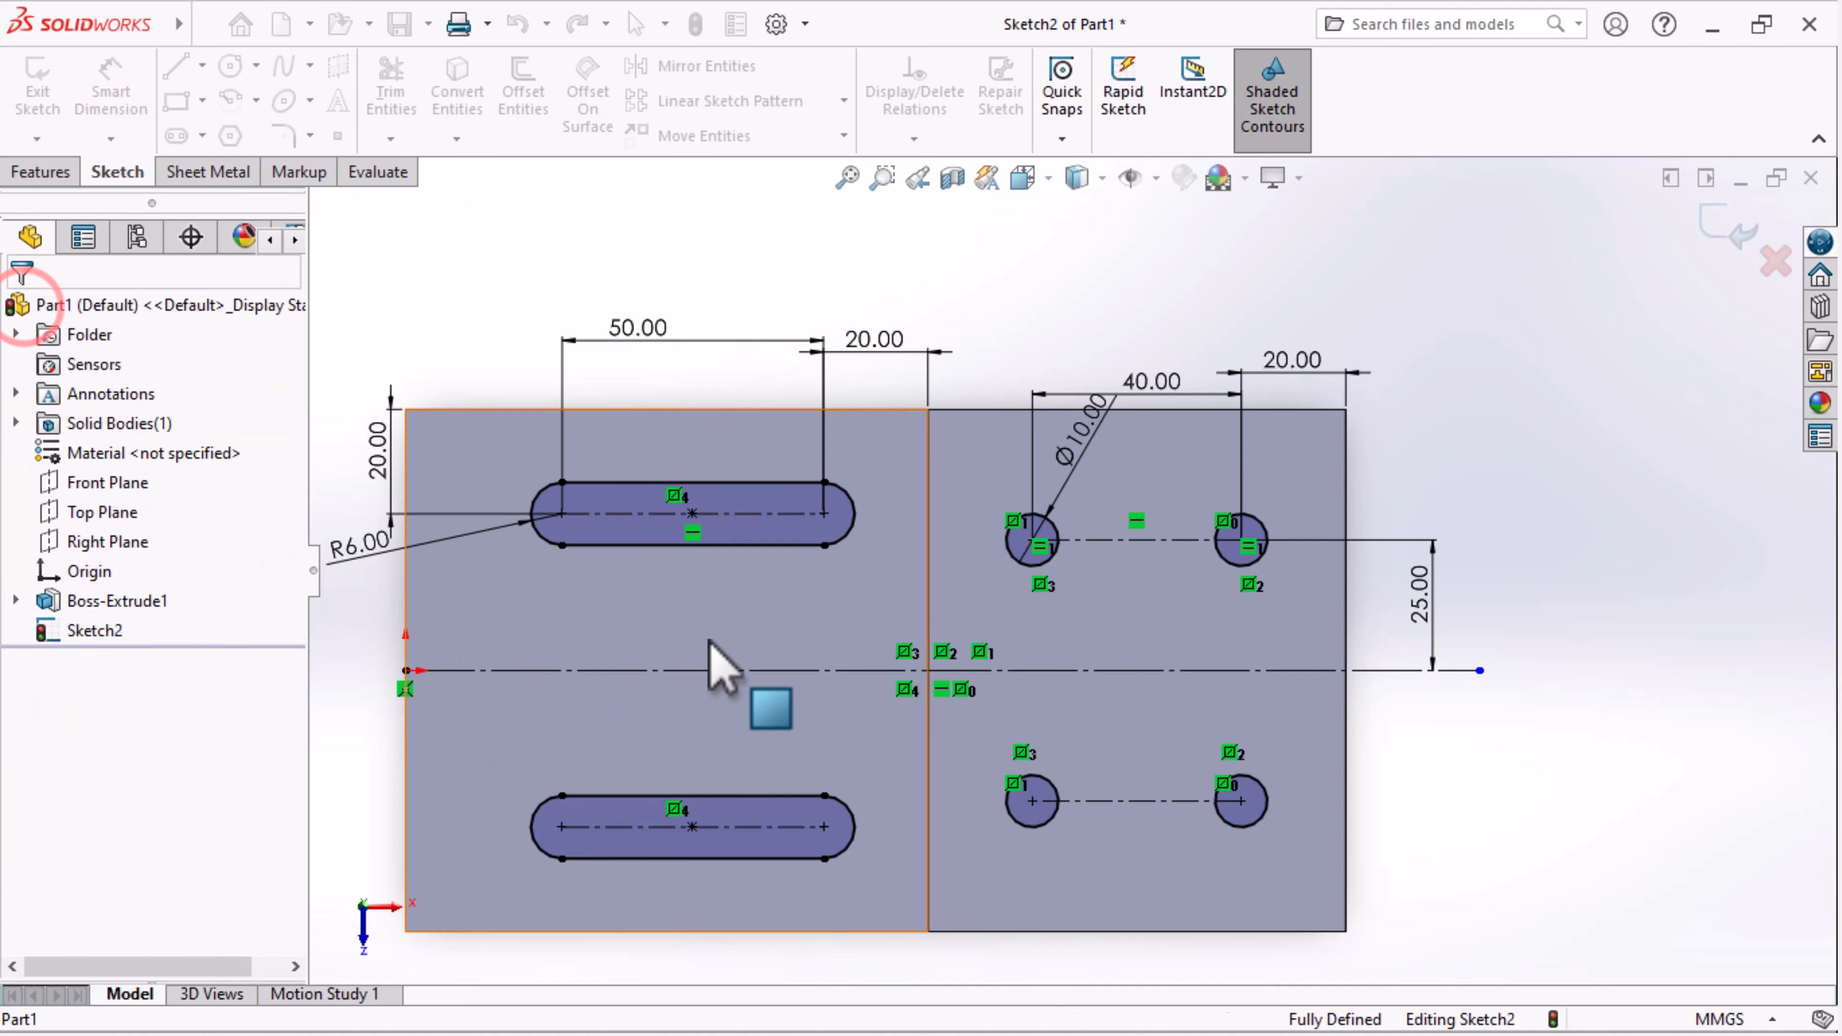
scroll(1030, 501, up, 2)
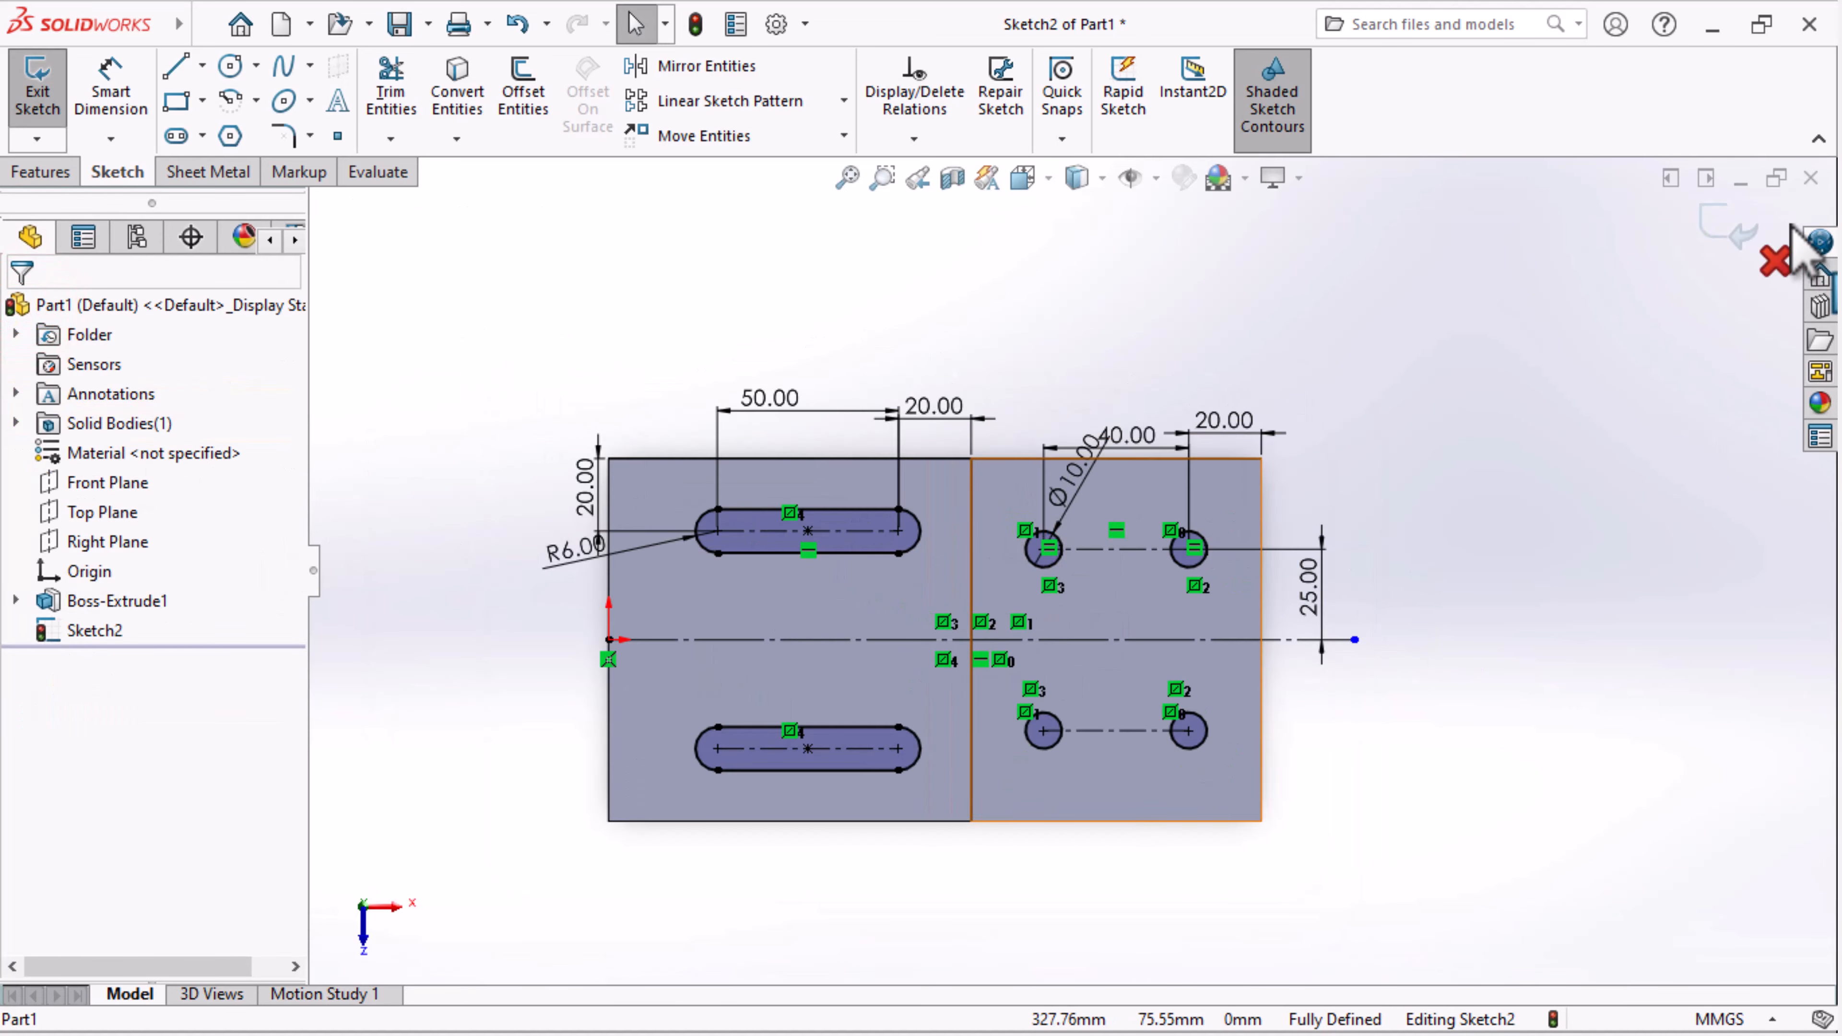
click(1748, 212)
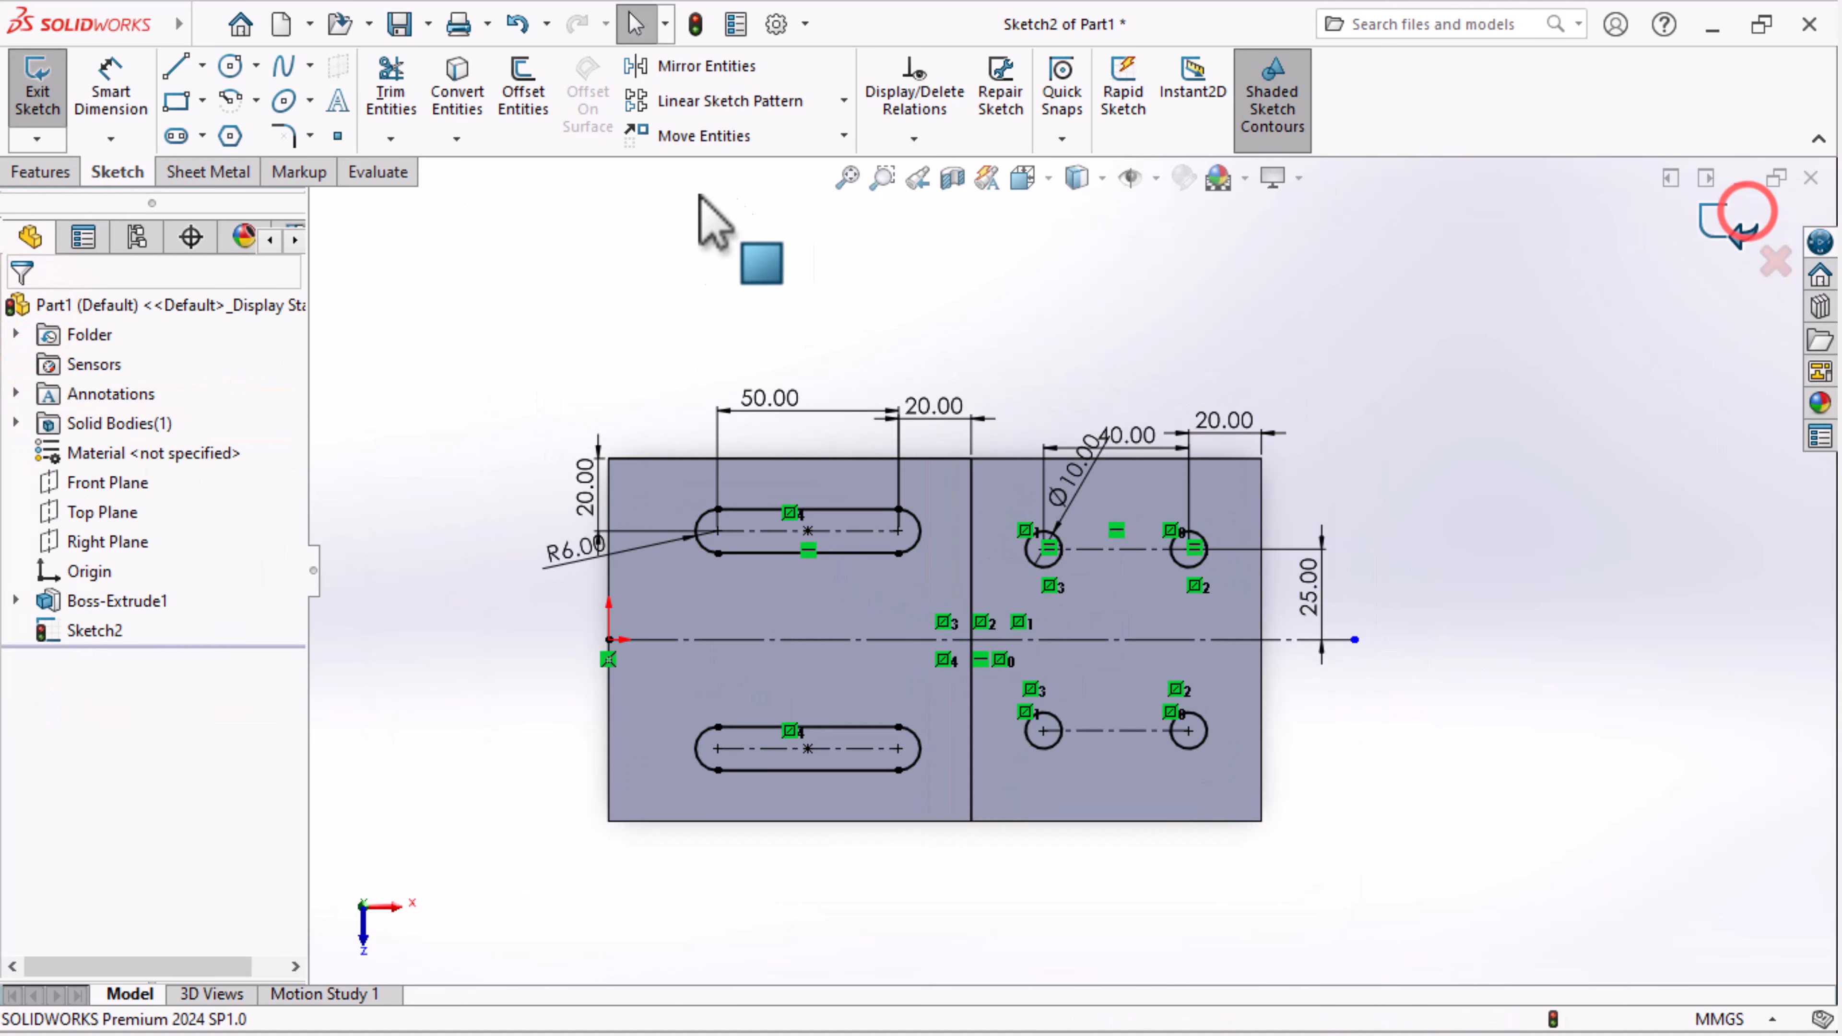
Cut both slots and all four holes through the plate with a blind 100 mm Extruded Cut of the whole sketch
click(62, 174)
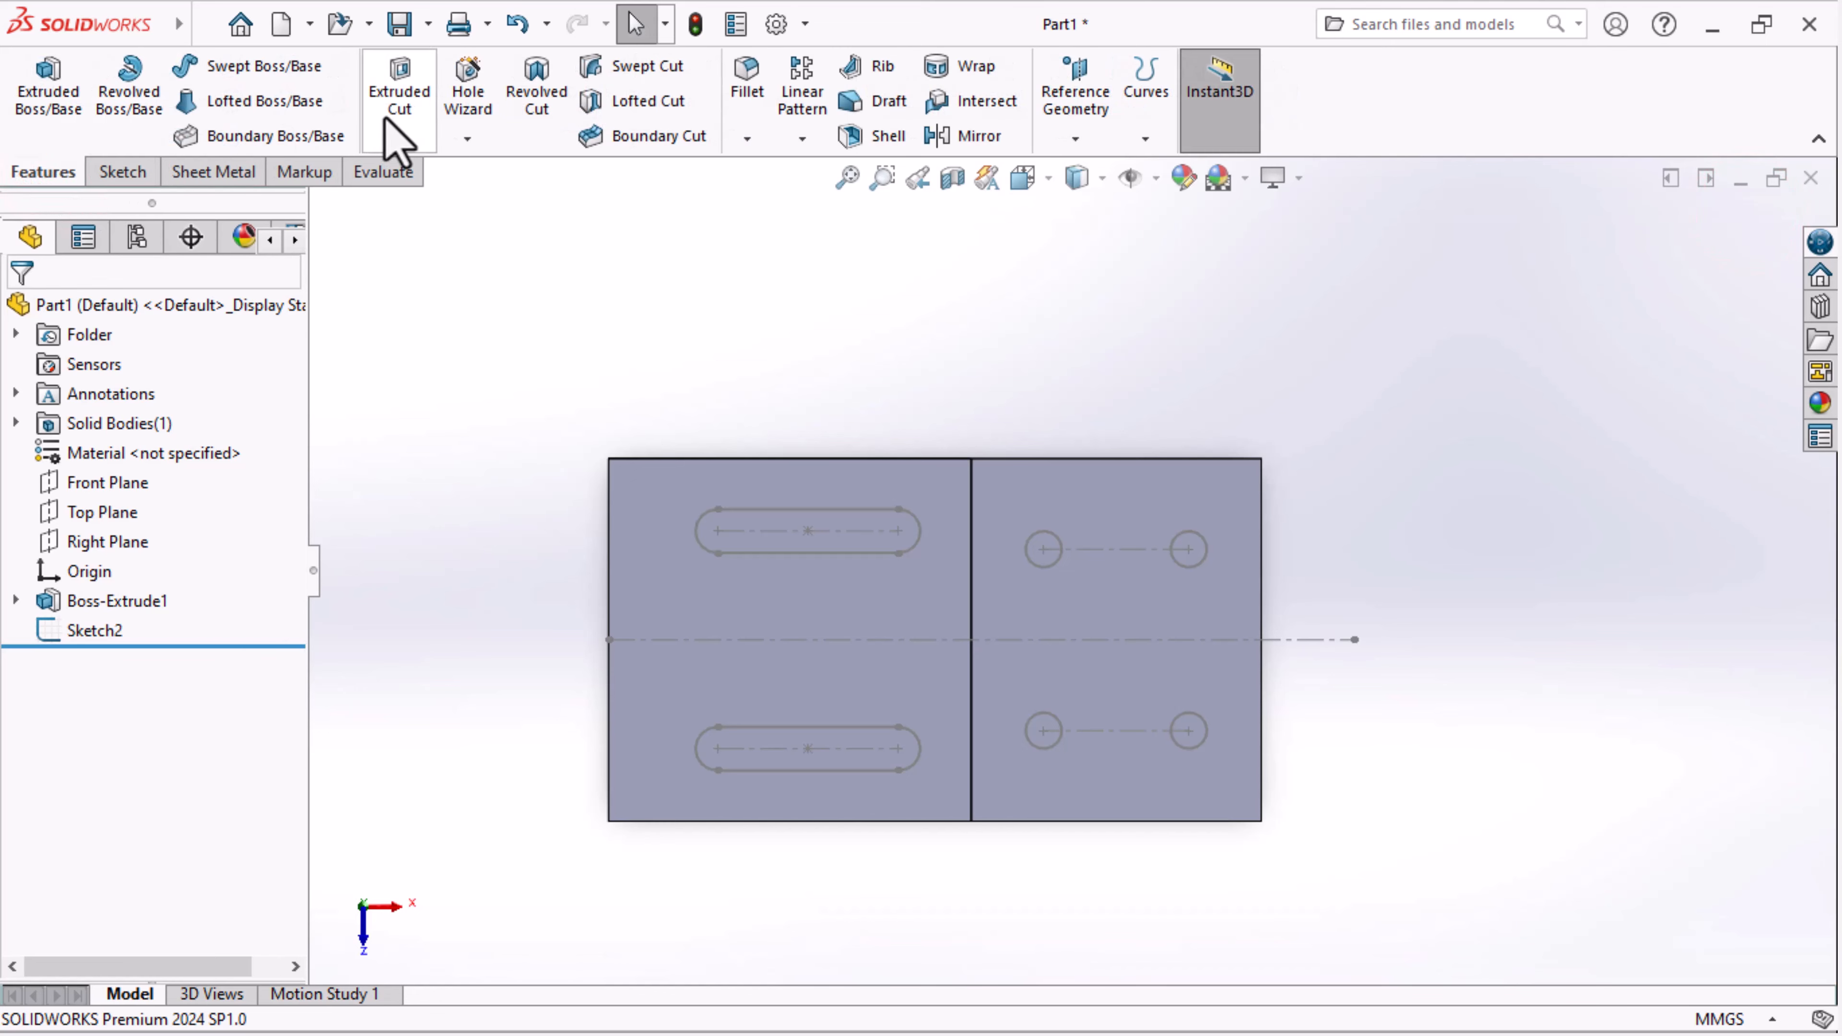
click(399, 93)
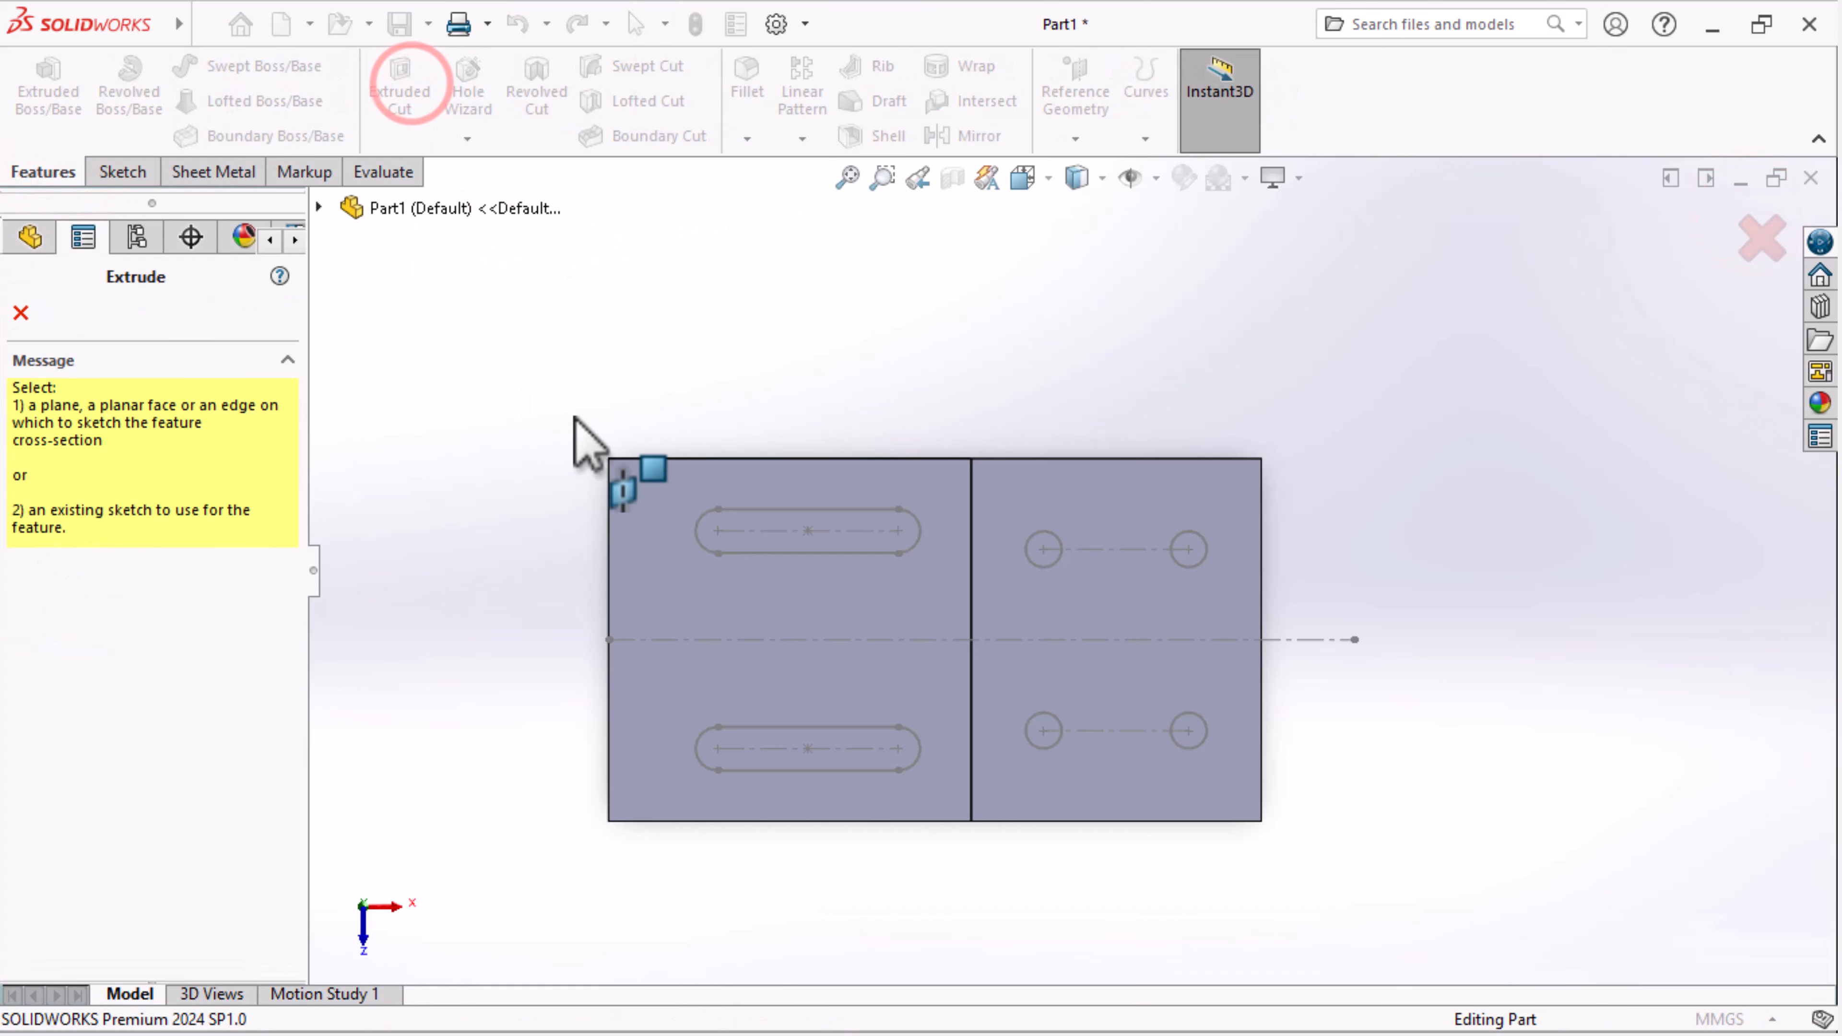
click(738, 551)
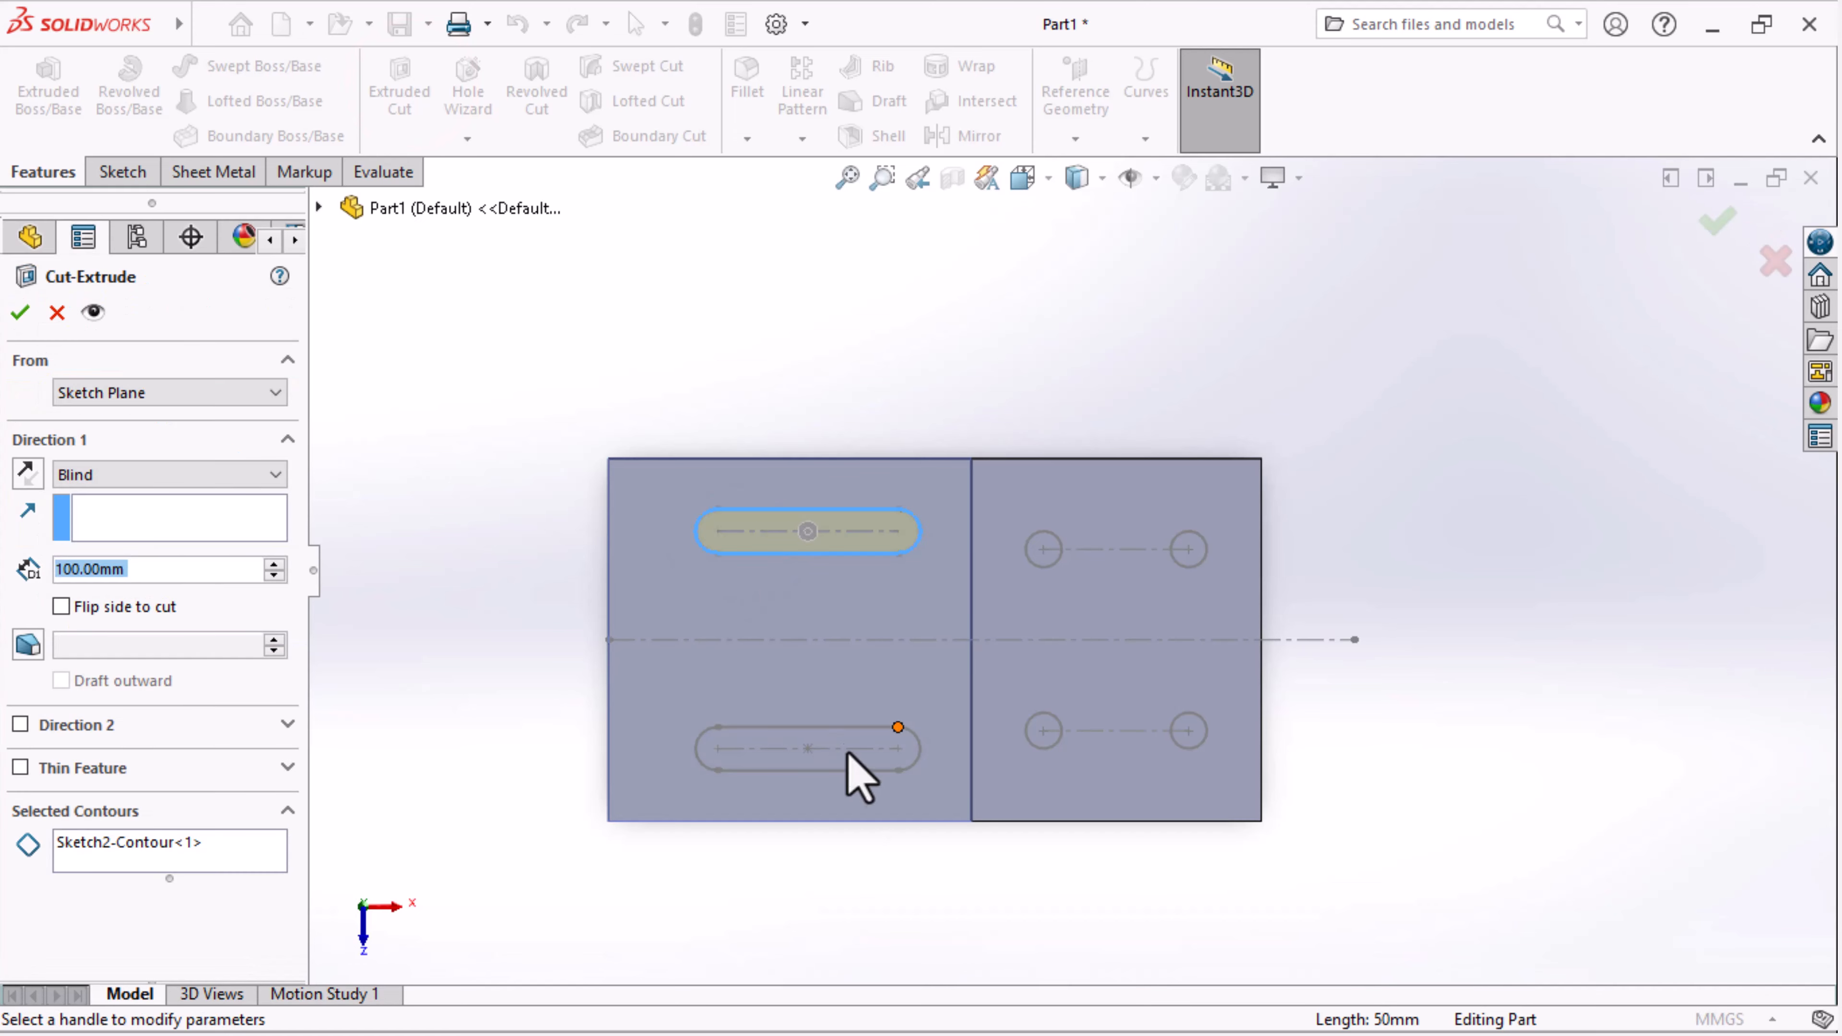
click(1044, 549)
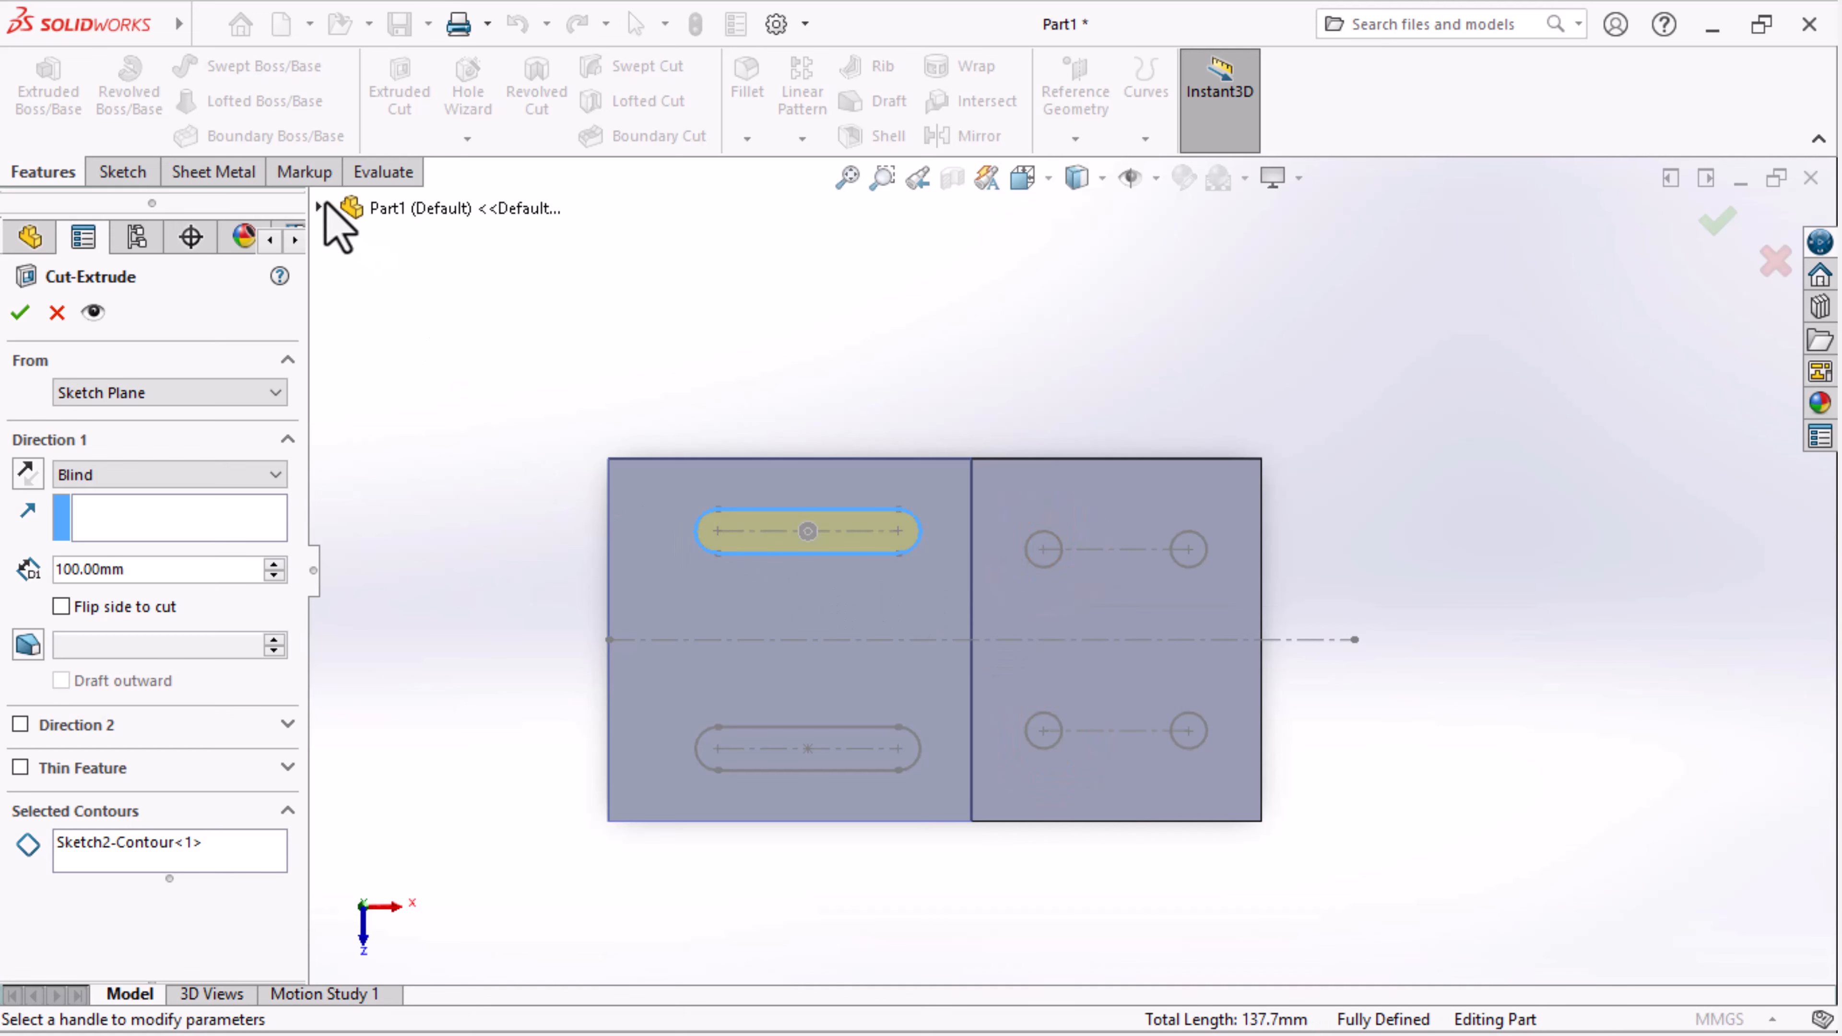
click(317, 208)
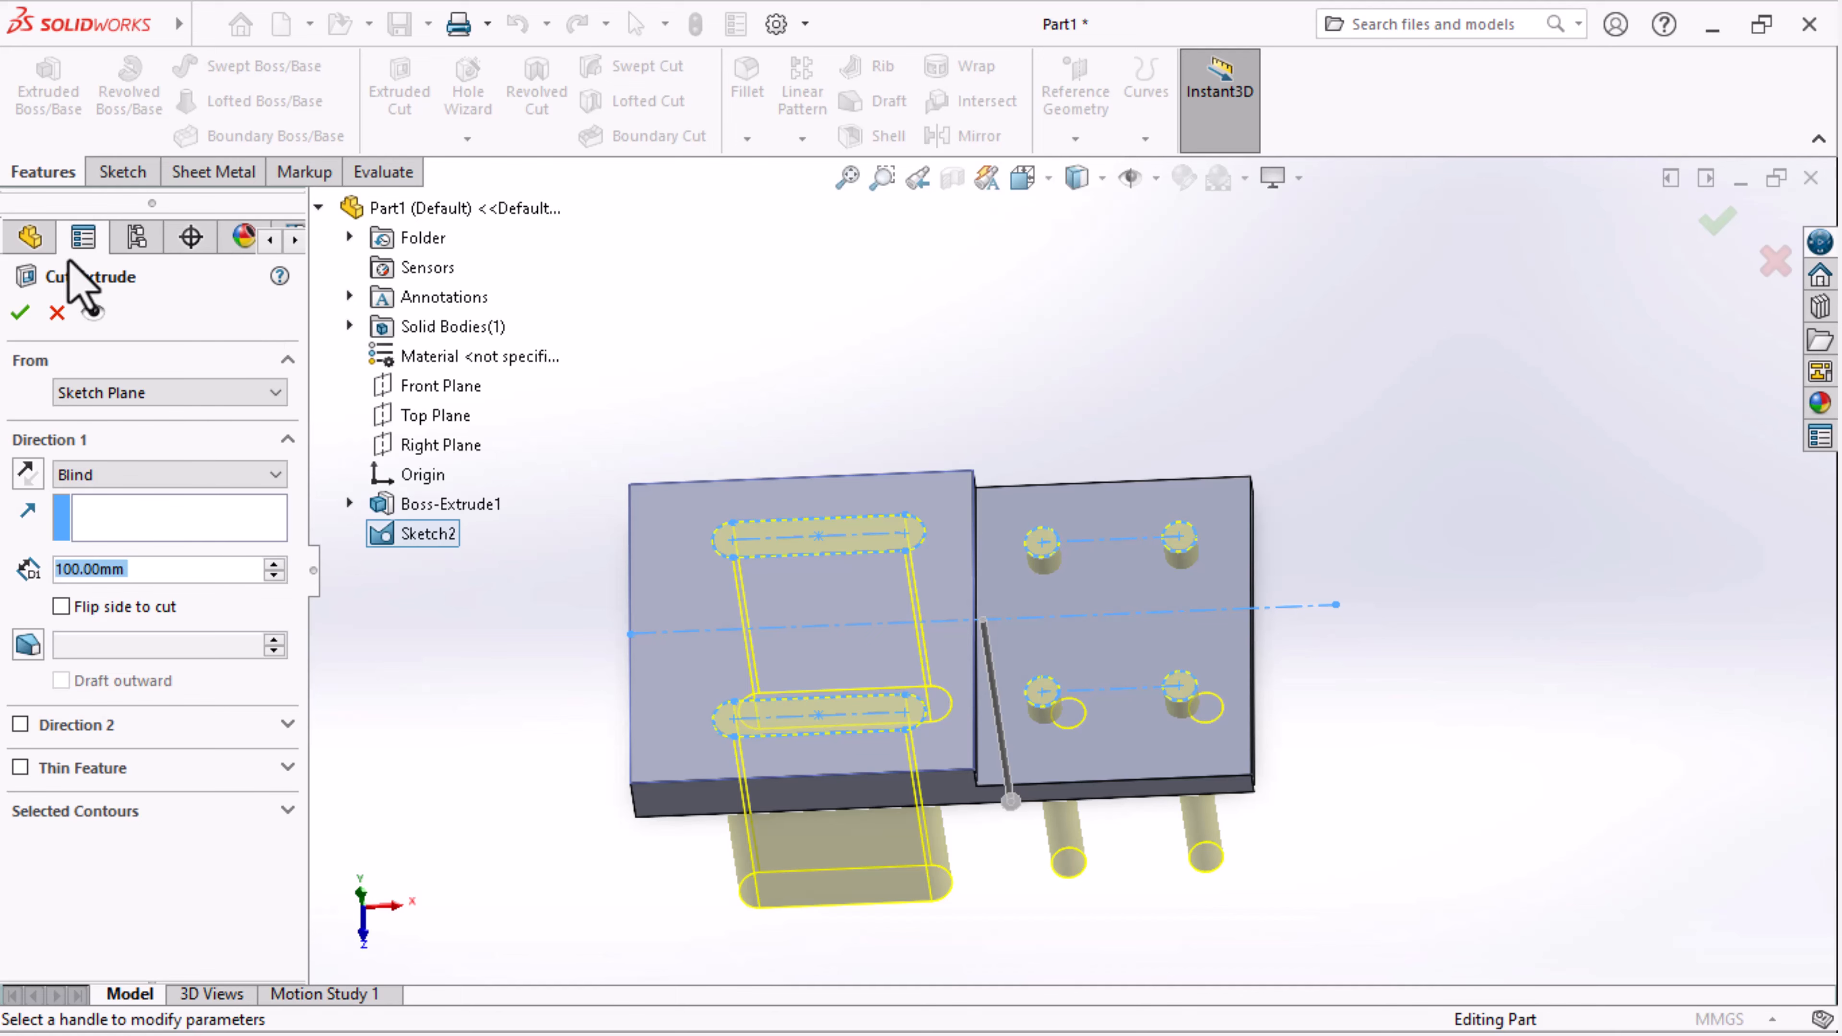
click(27, 308)
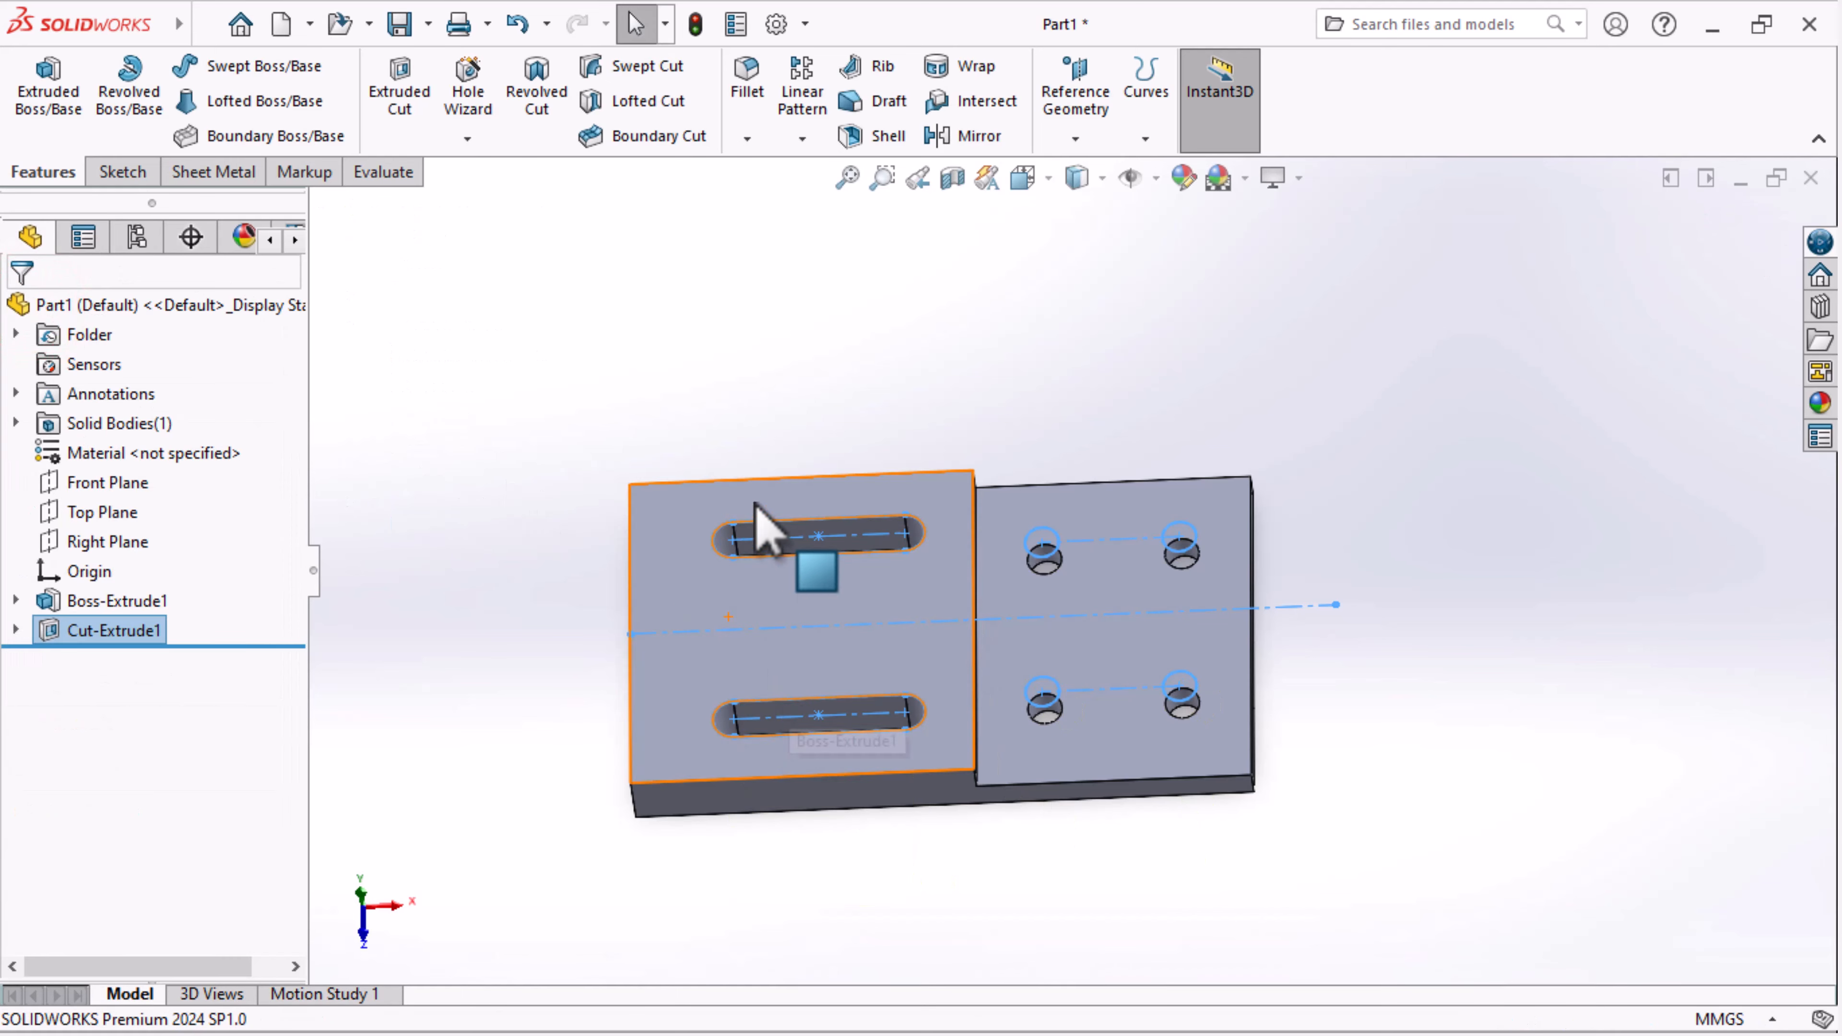
click(1490, 559)
Chamfer the two outer corner edges of the thinner, four-hole section by 20 mm at 45 degrees
middle_drag(1081, 613, 1098, 773)
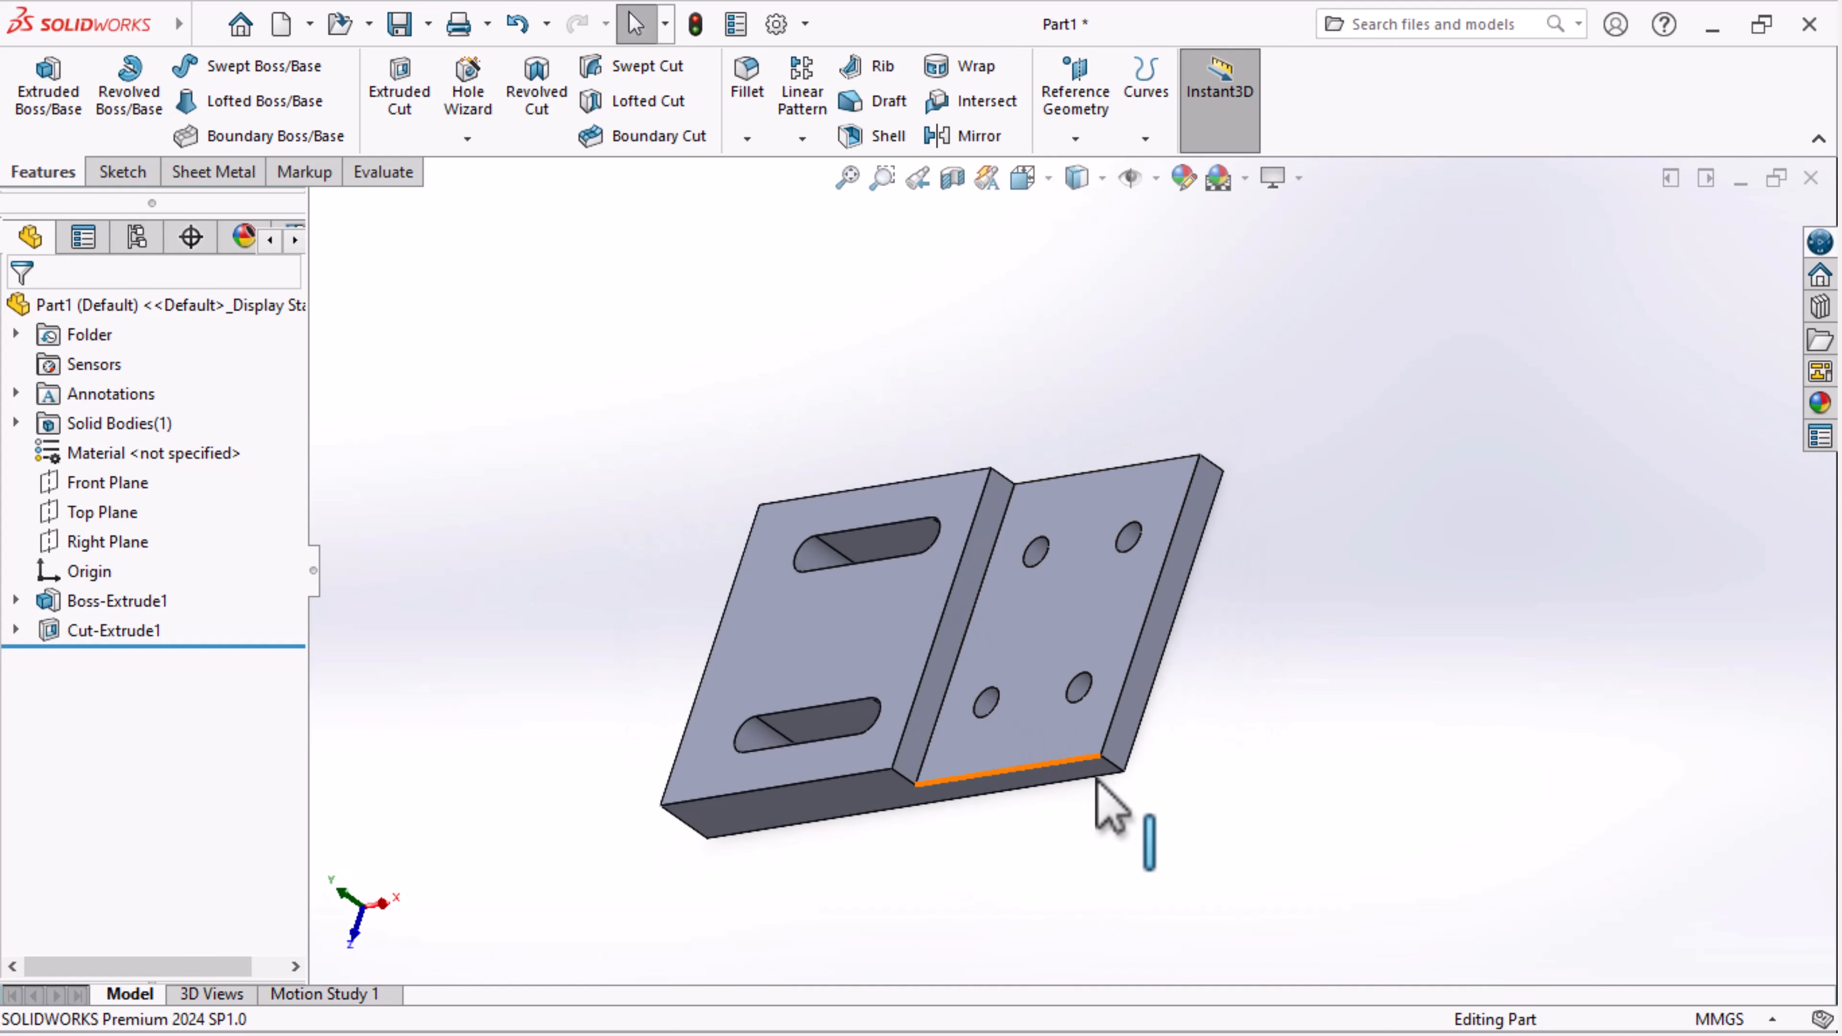
click(748, 136)
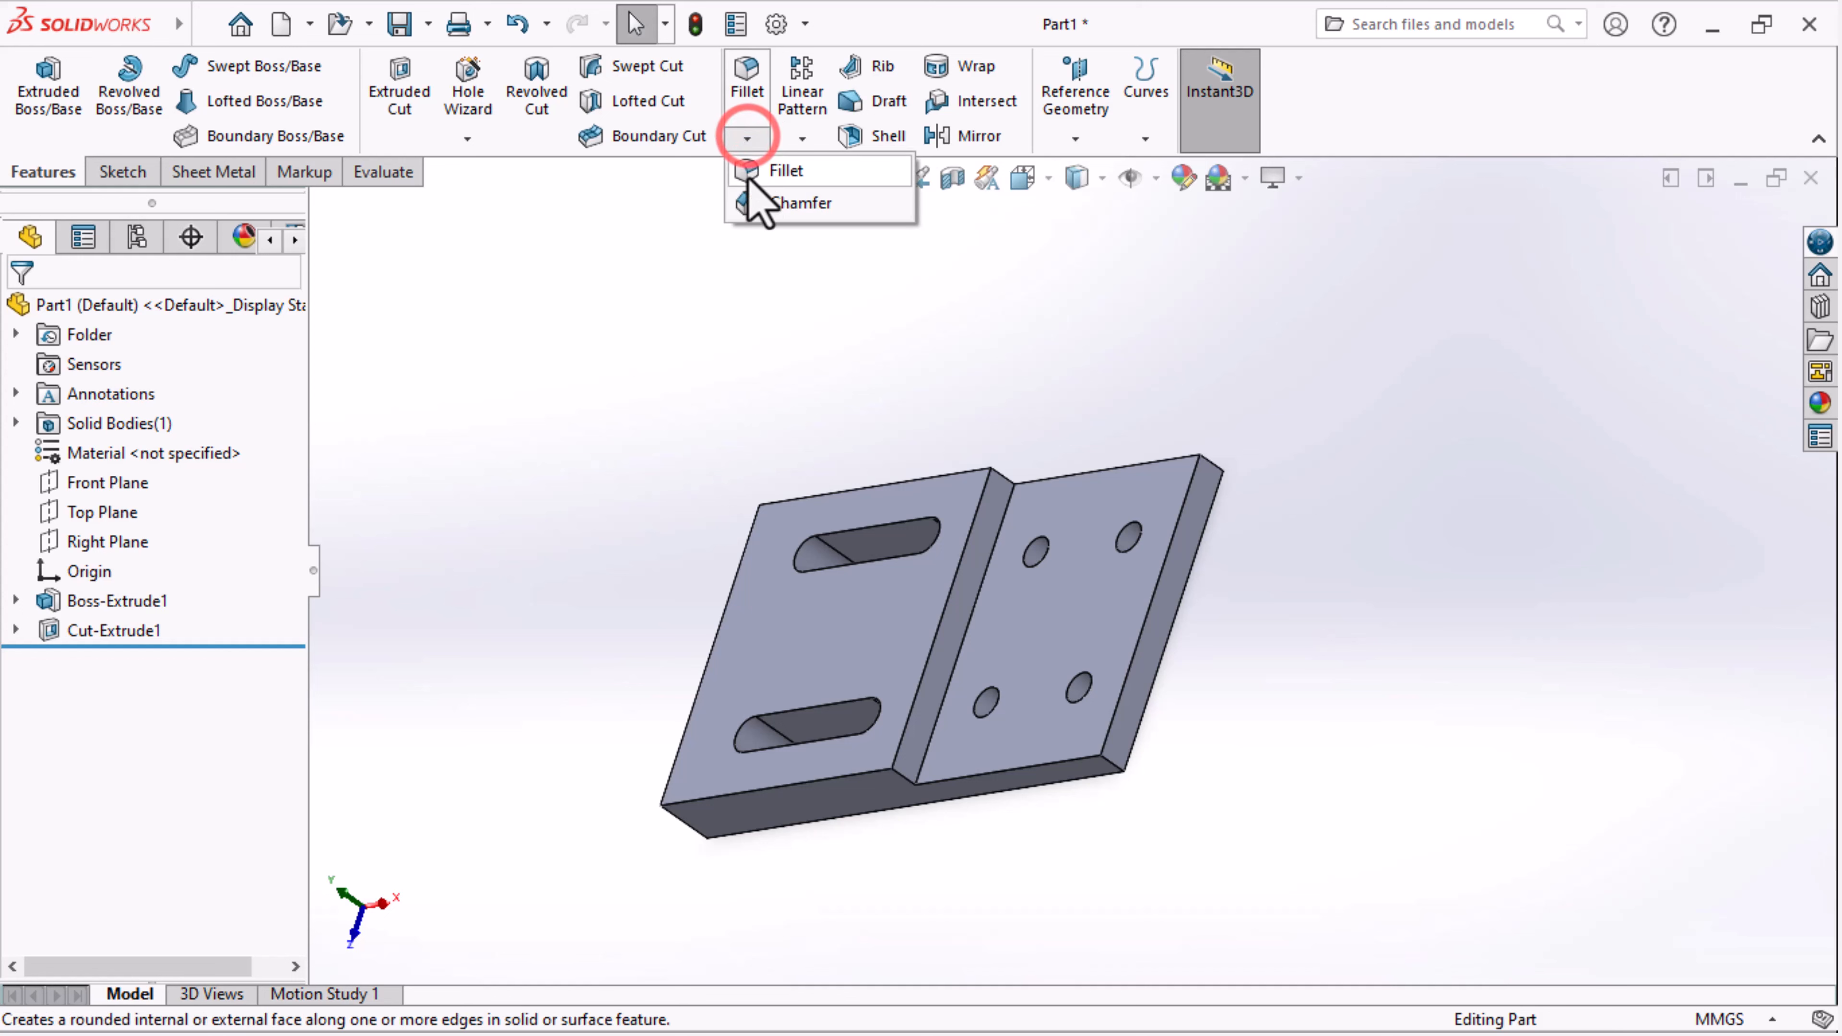
click(1115, 770)
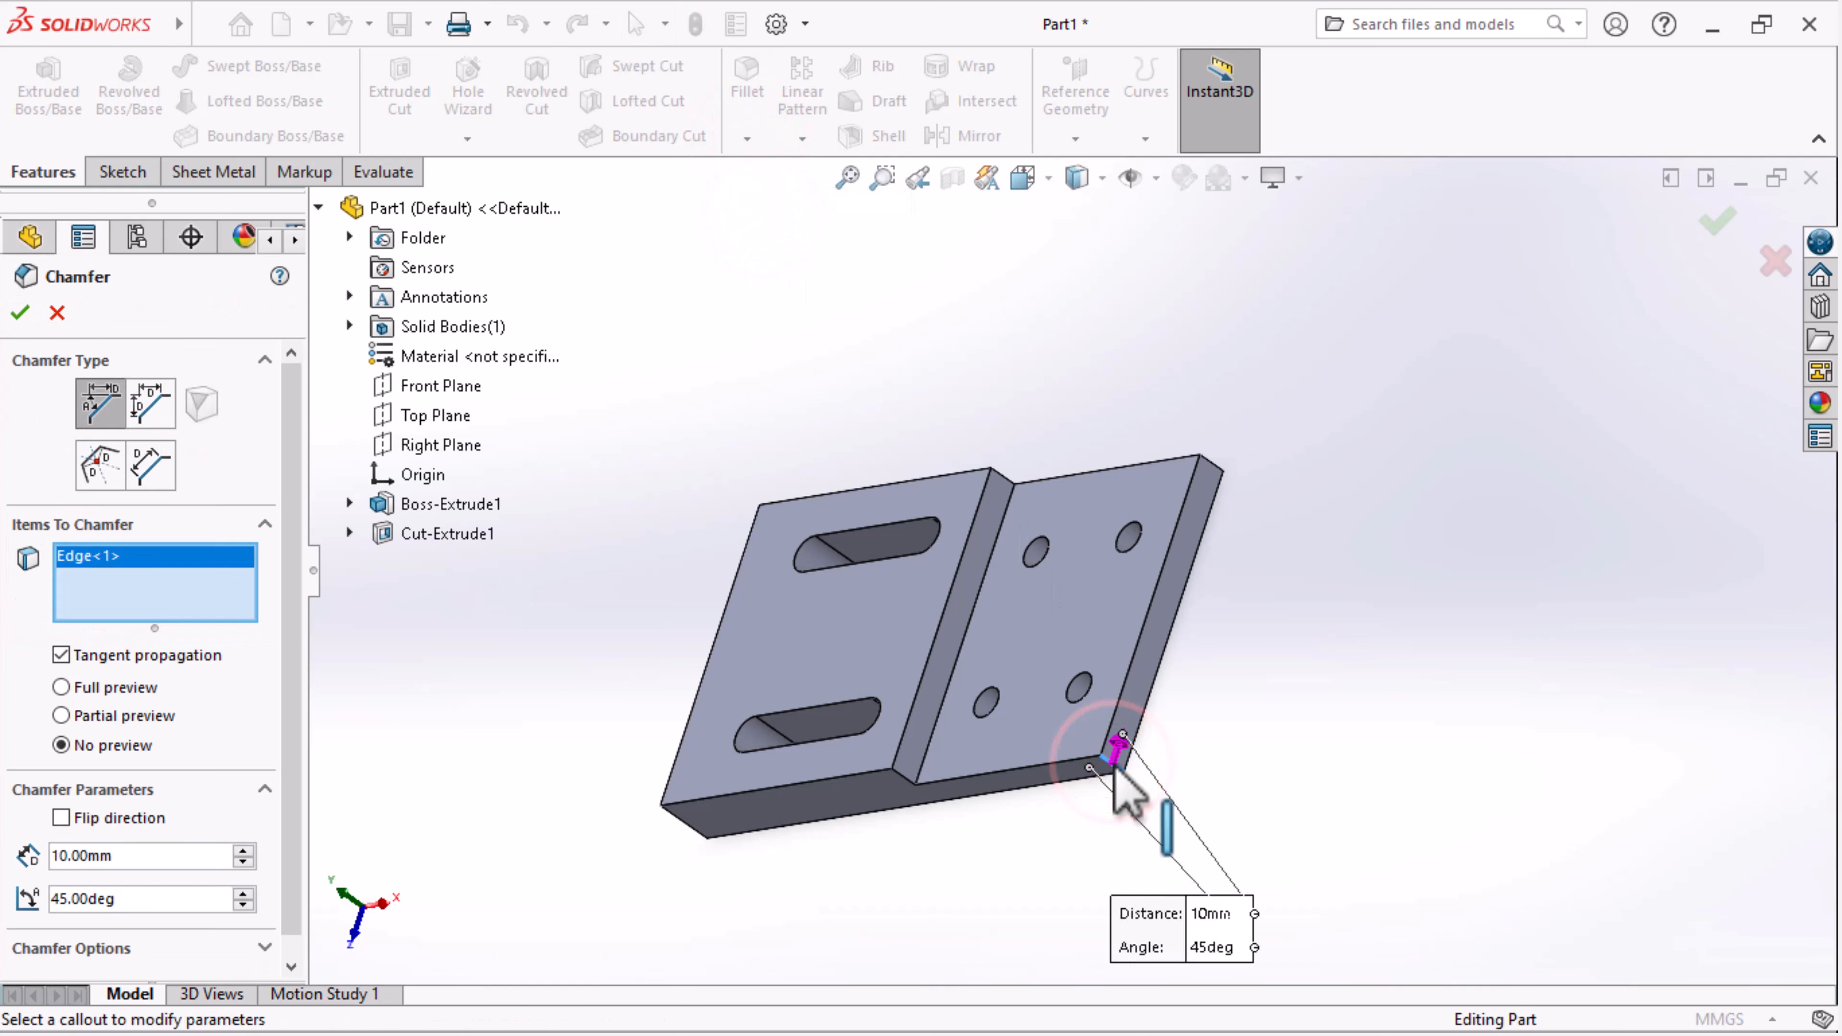
click(1206, 459)
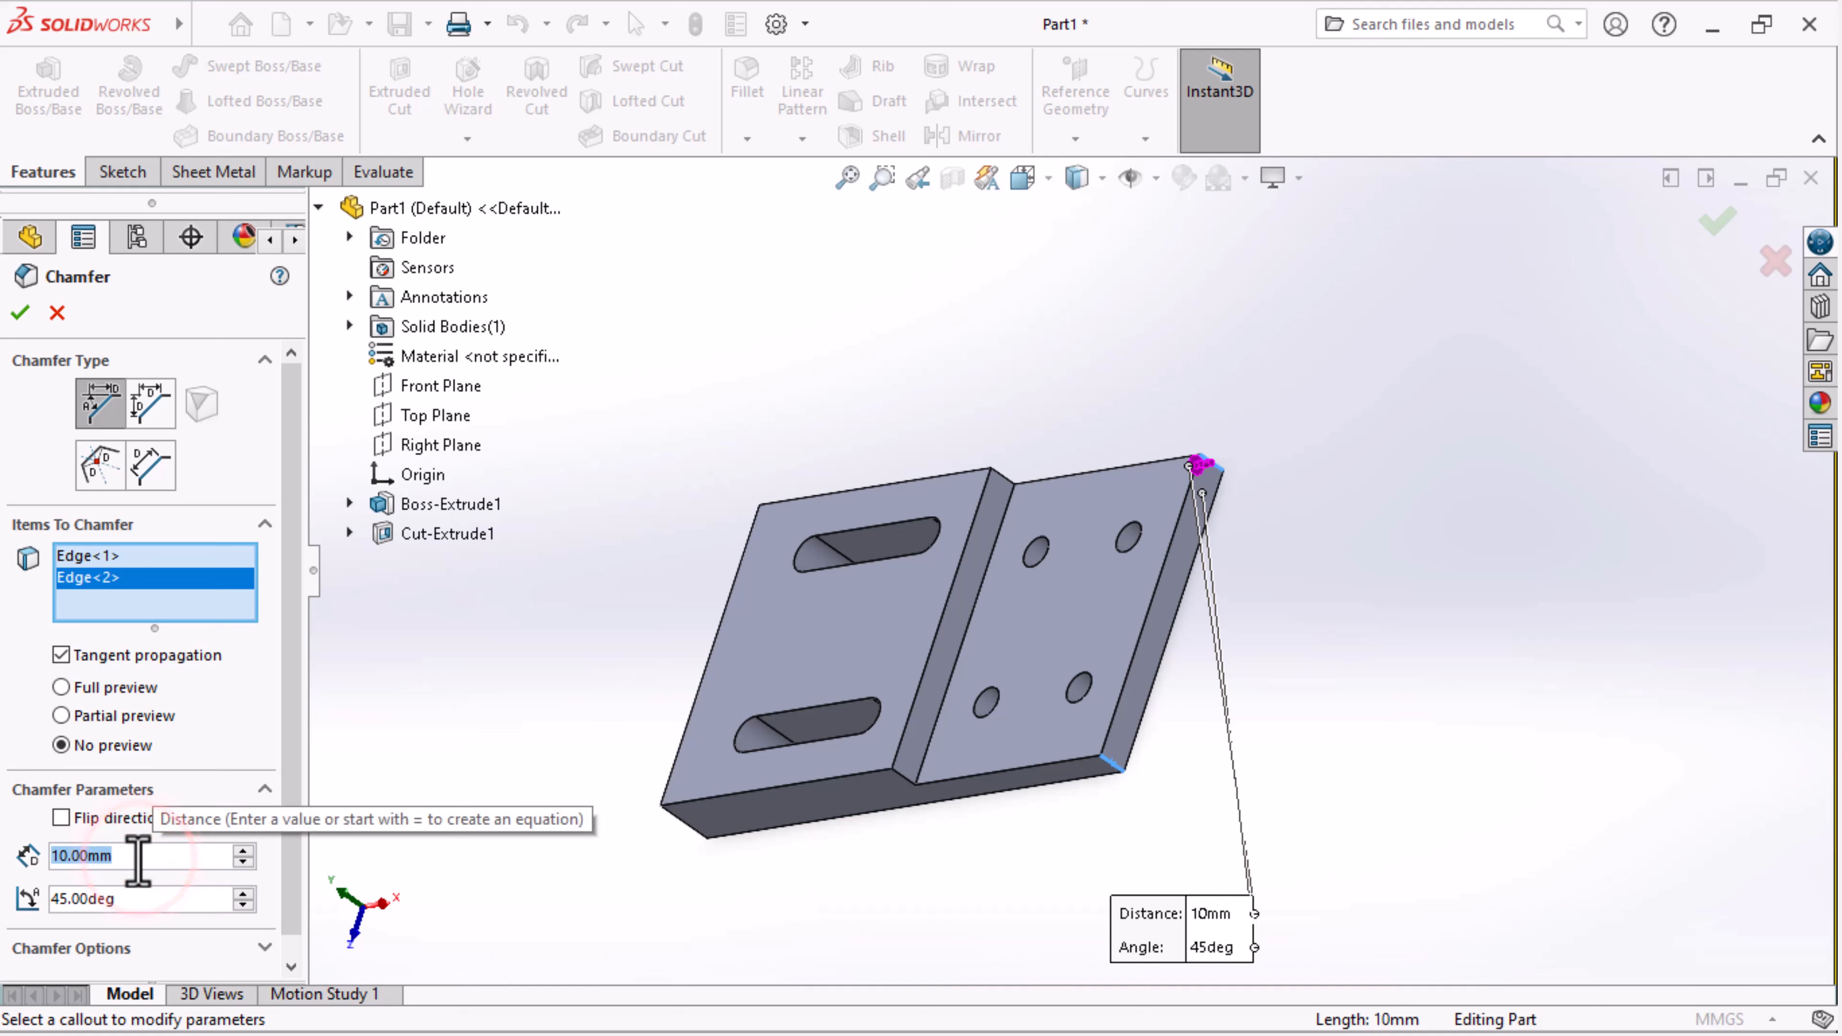
text(20)
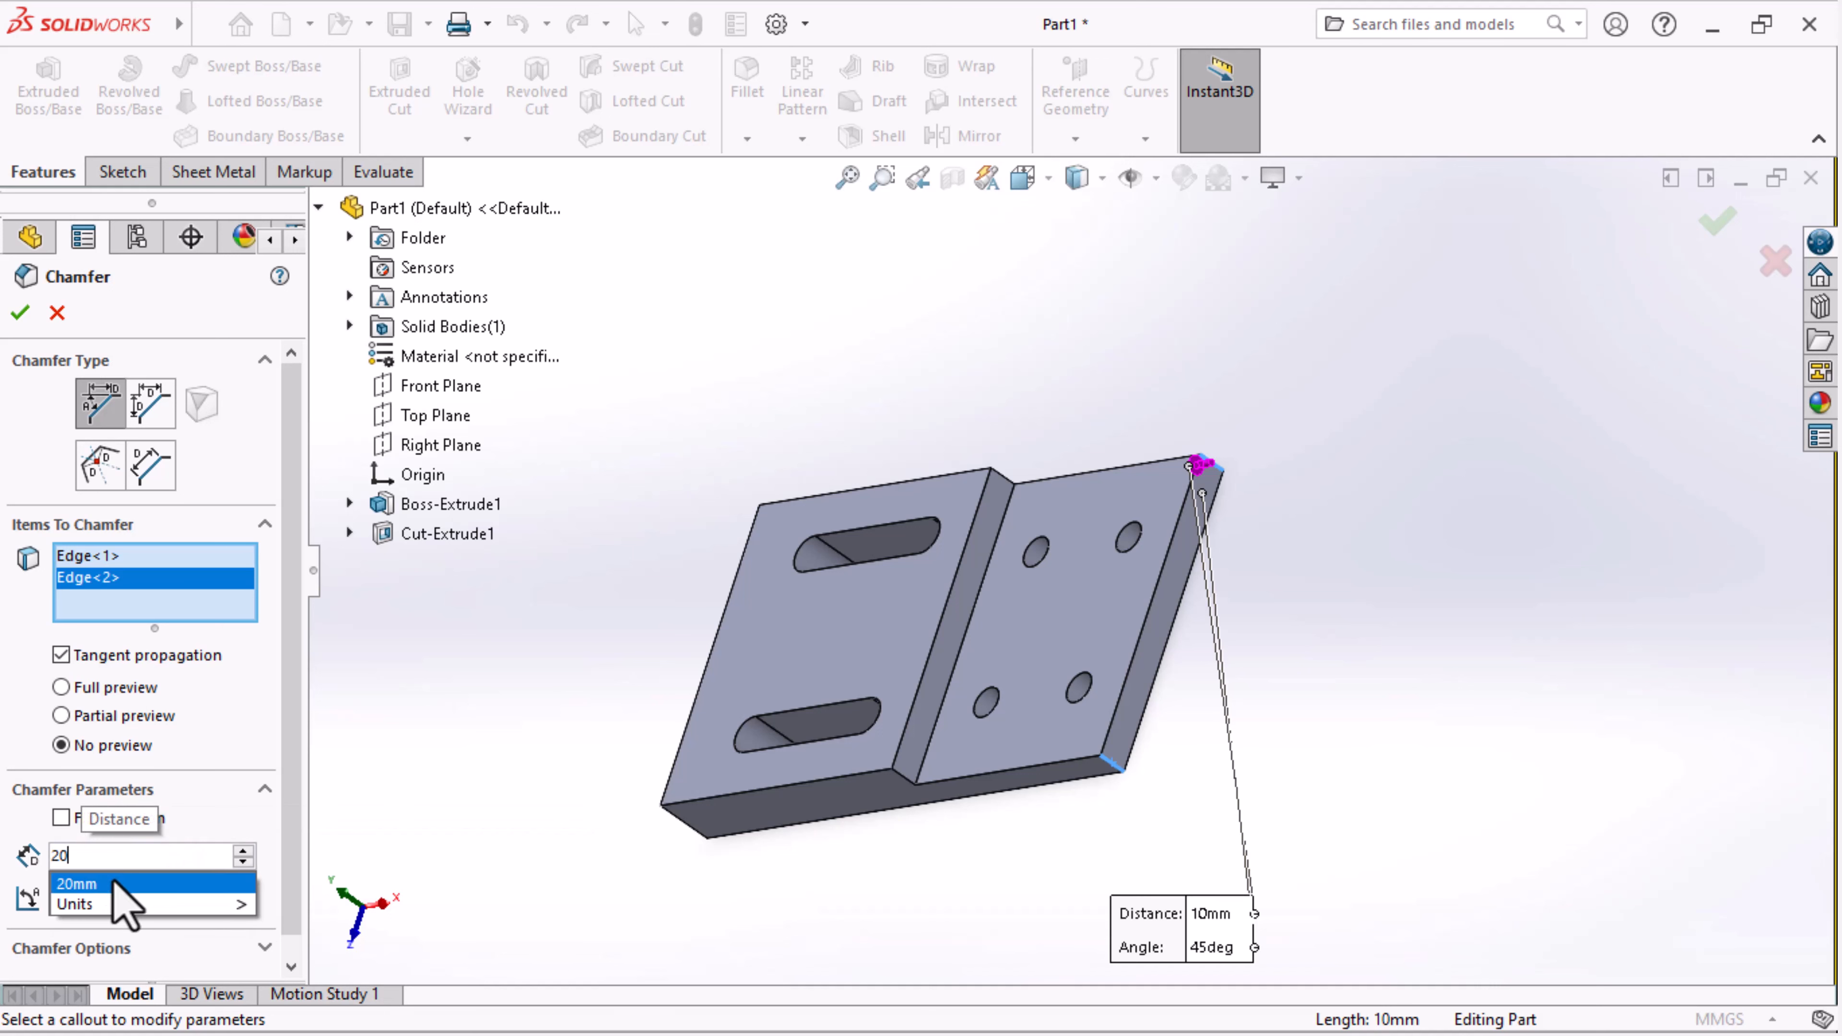
click(115, 882)
click(25, 312)
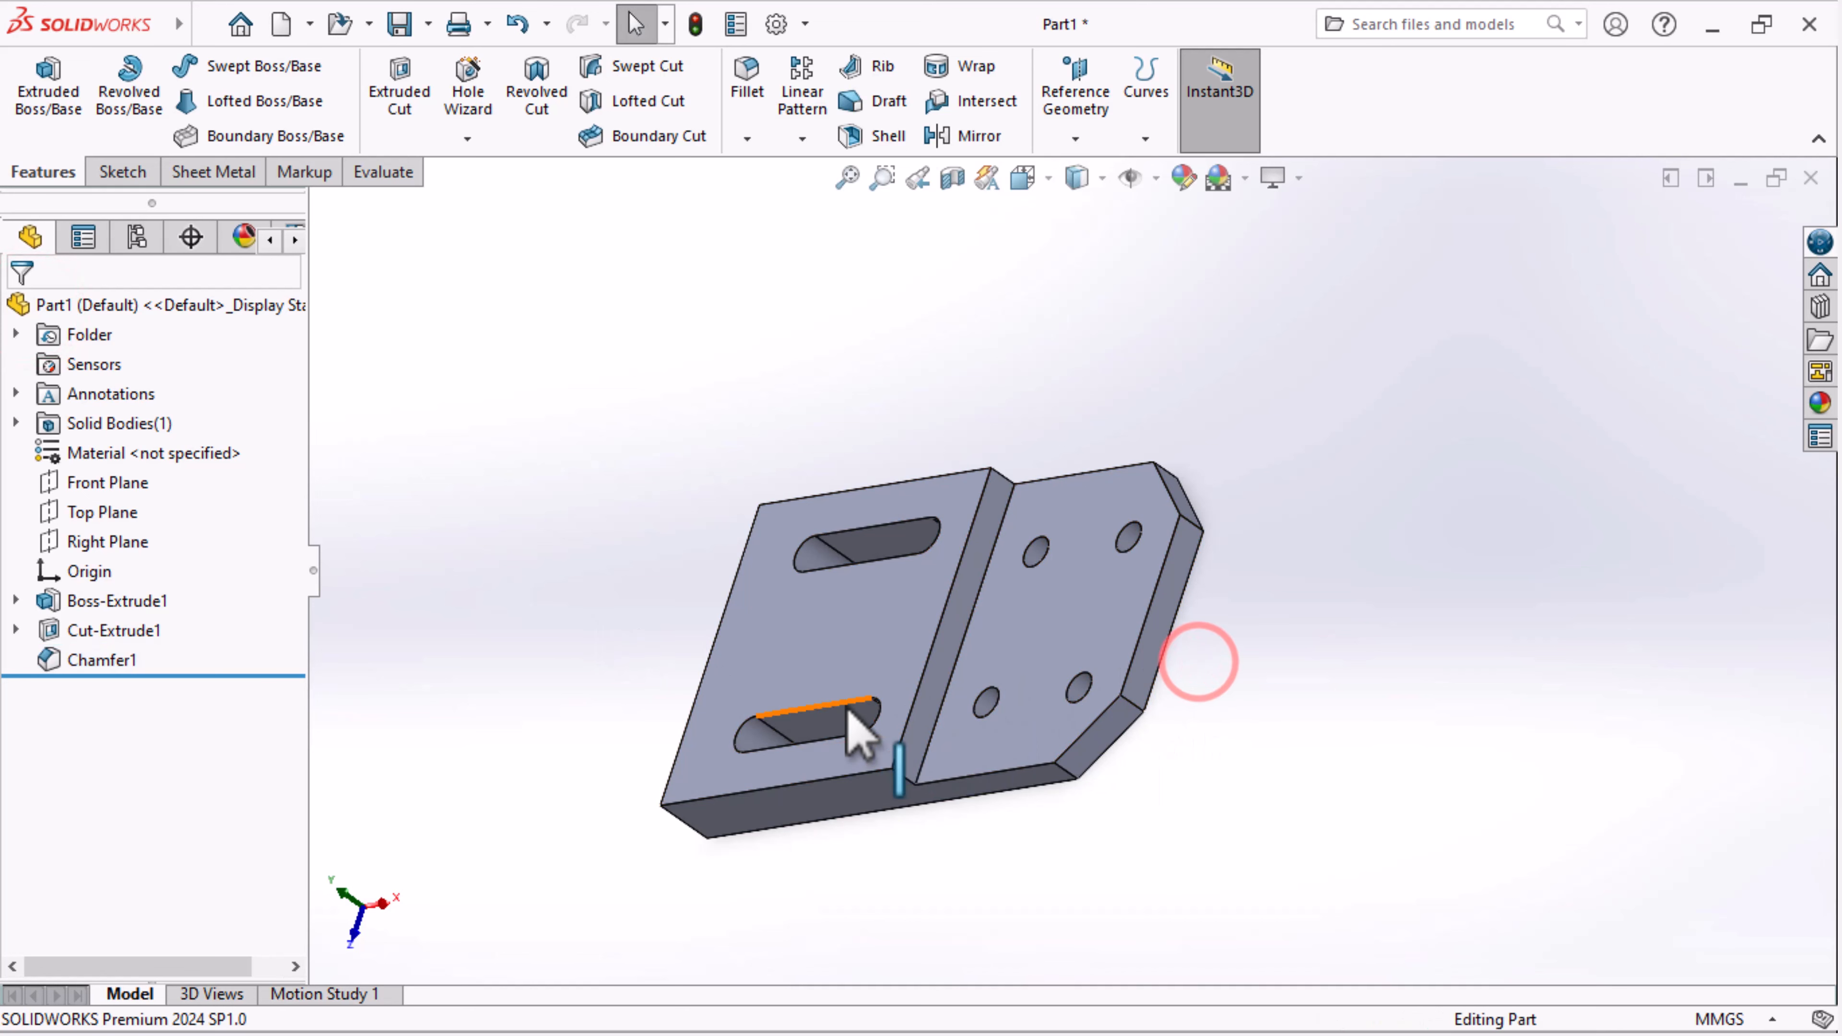
Start a new sketch on the end face of the plate's thicker, slotted section
middle_drag(864, 732, 727, 733)
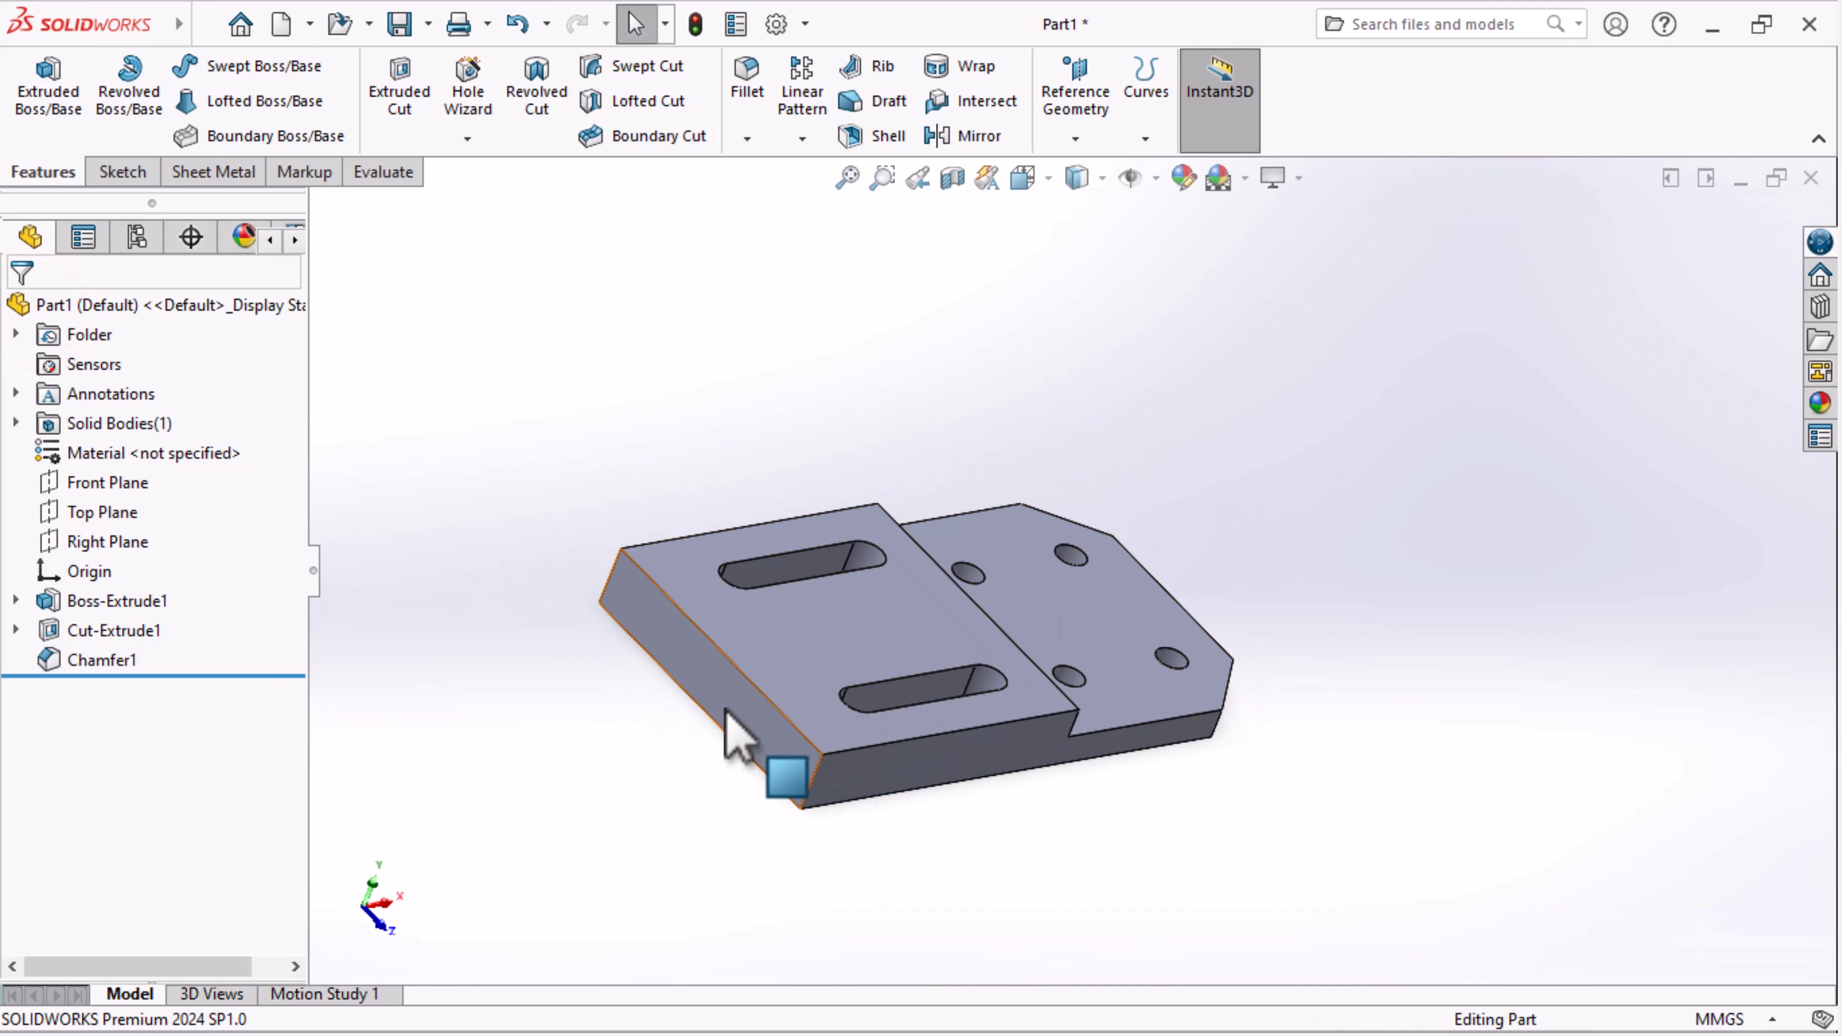
click(727, 733)
click(840, 626)
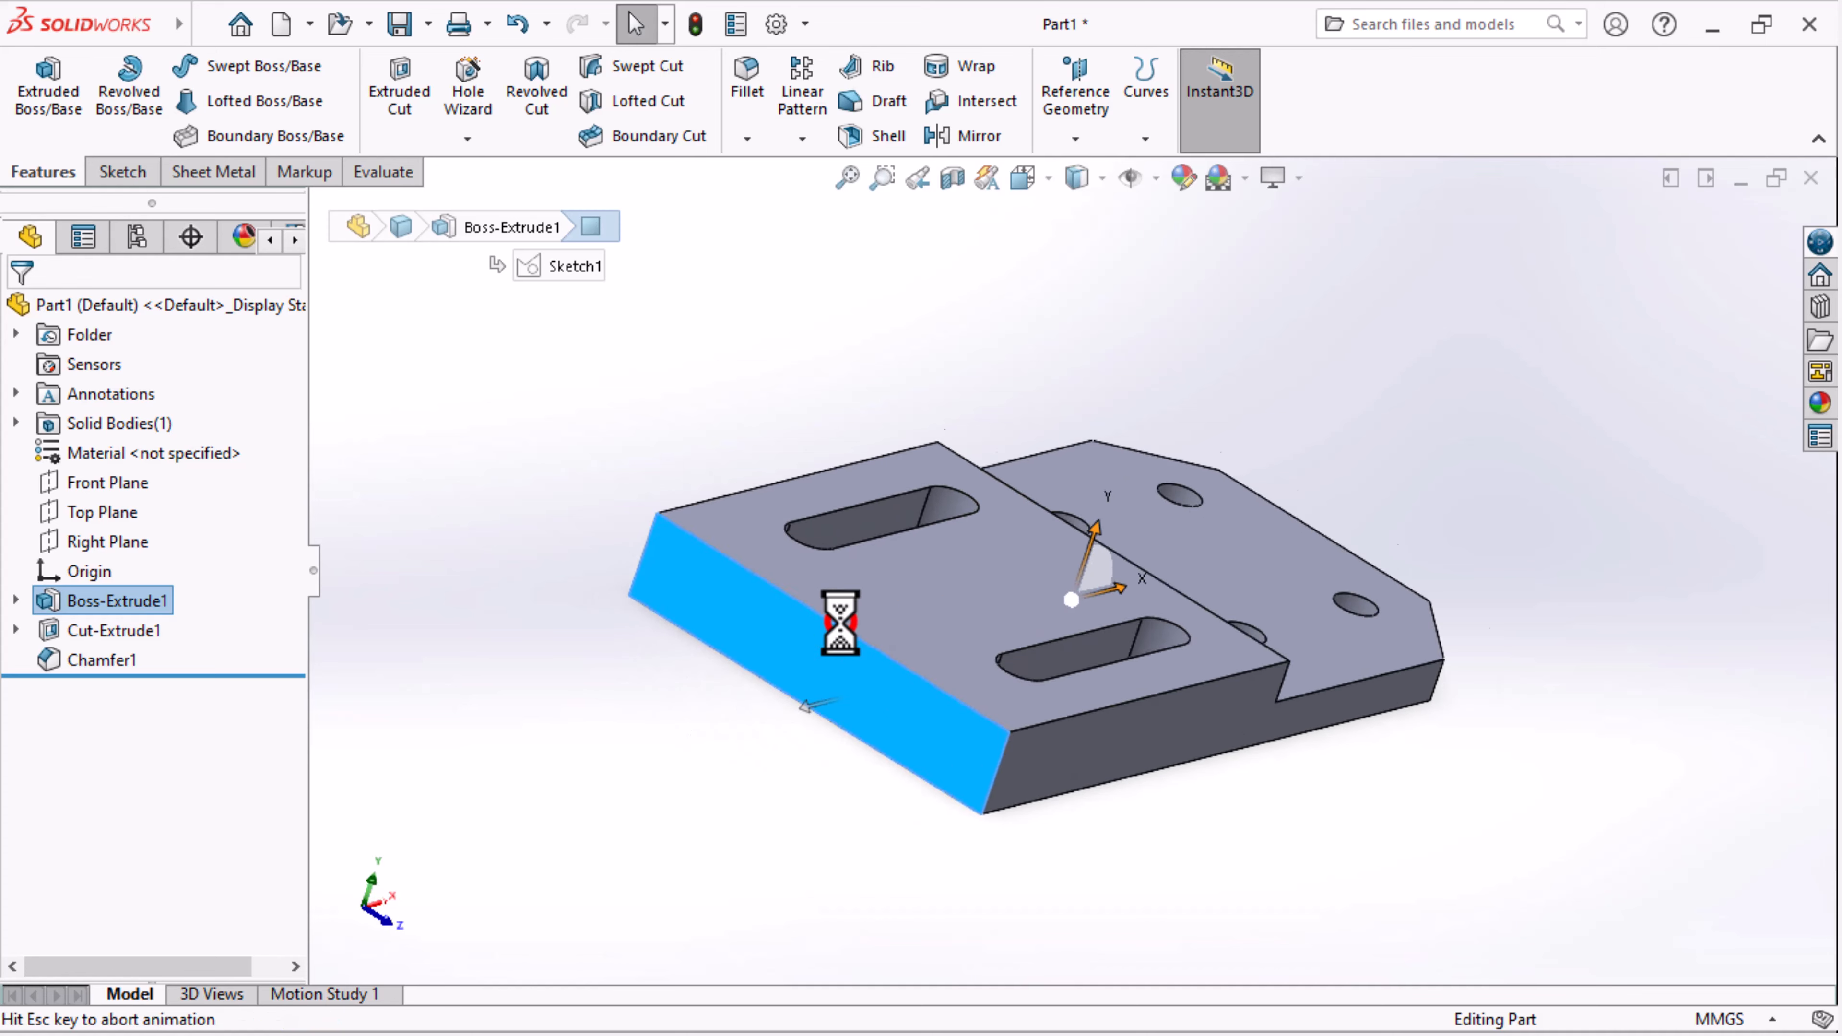
Sketch a circle of about 8.75 mm radius above the end face, centred about 60.8 mm vertically above the origin
scroll(1163, 446, down, 3)
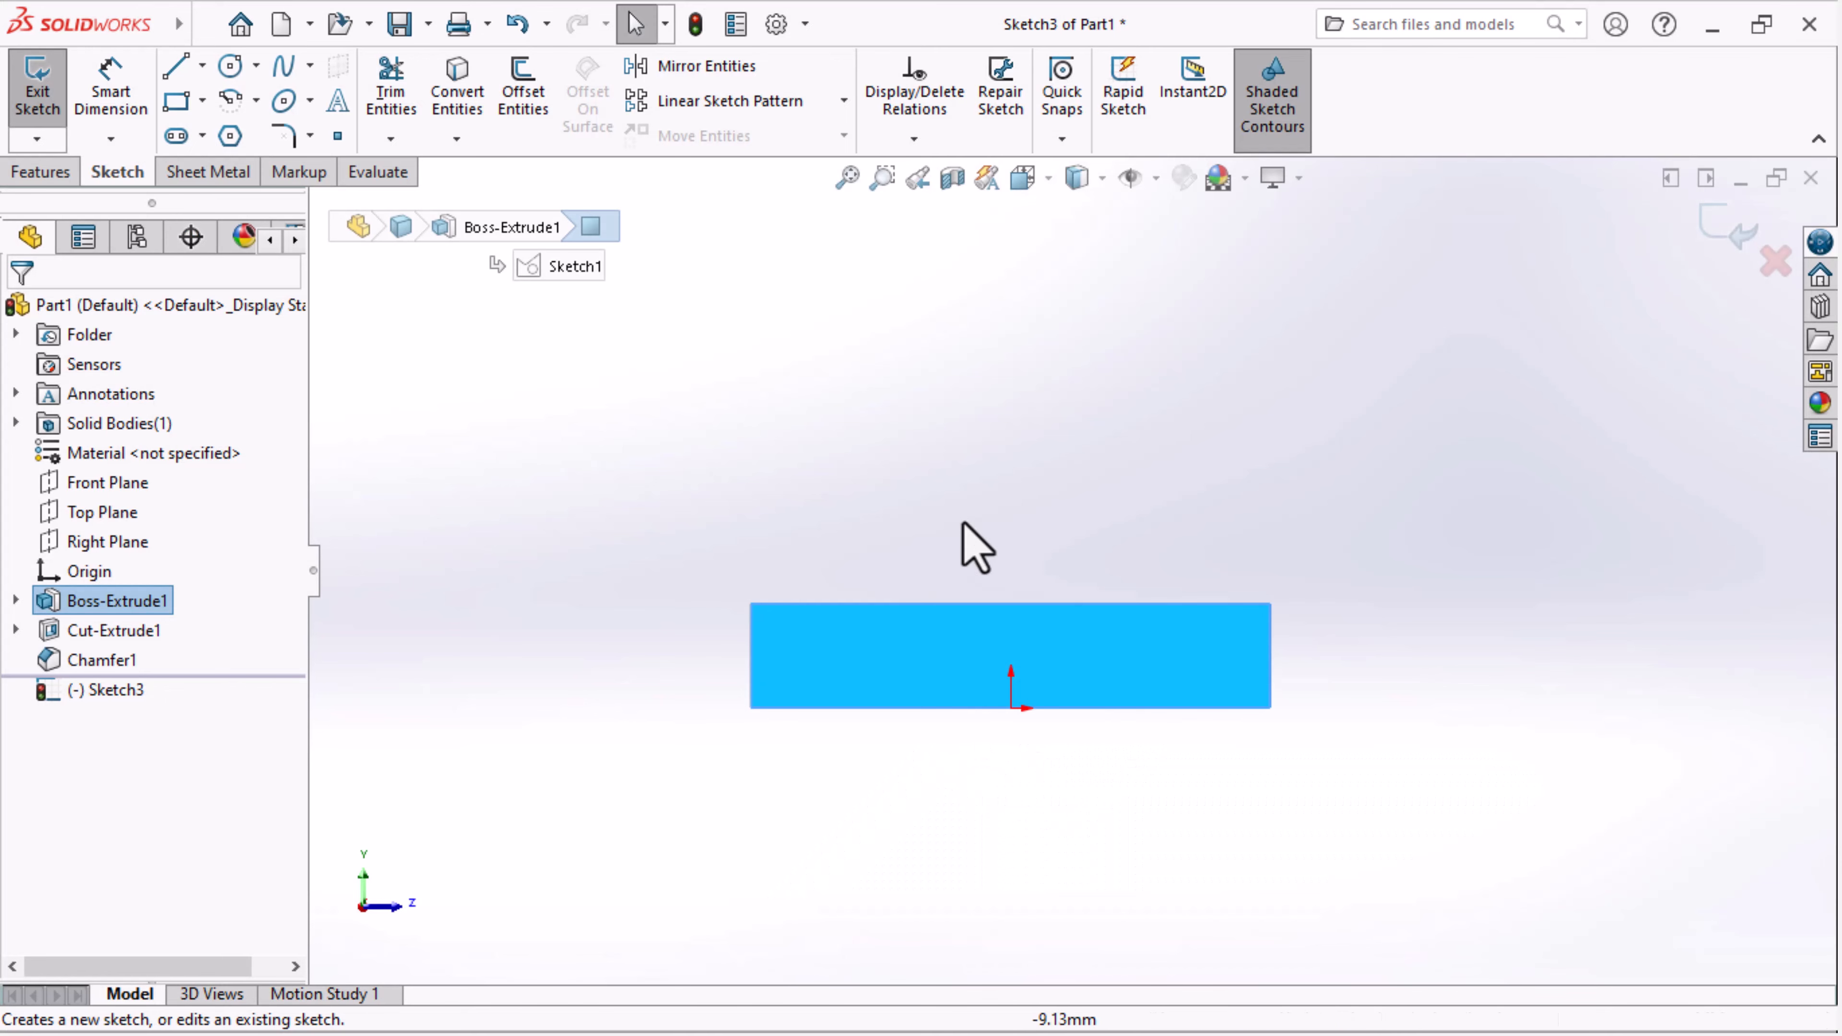
click(228, 68)
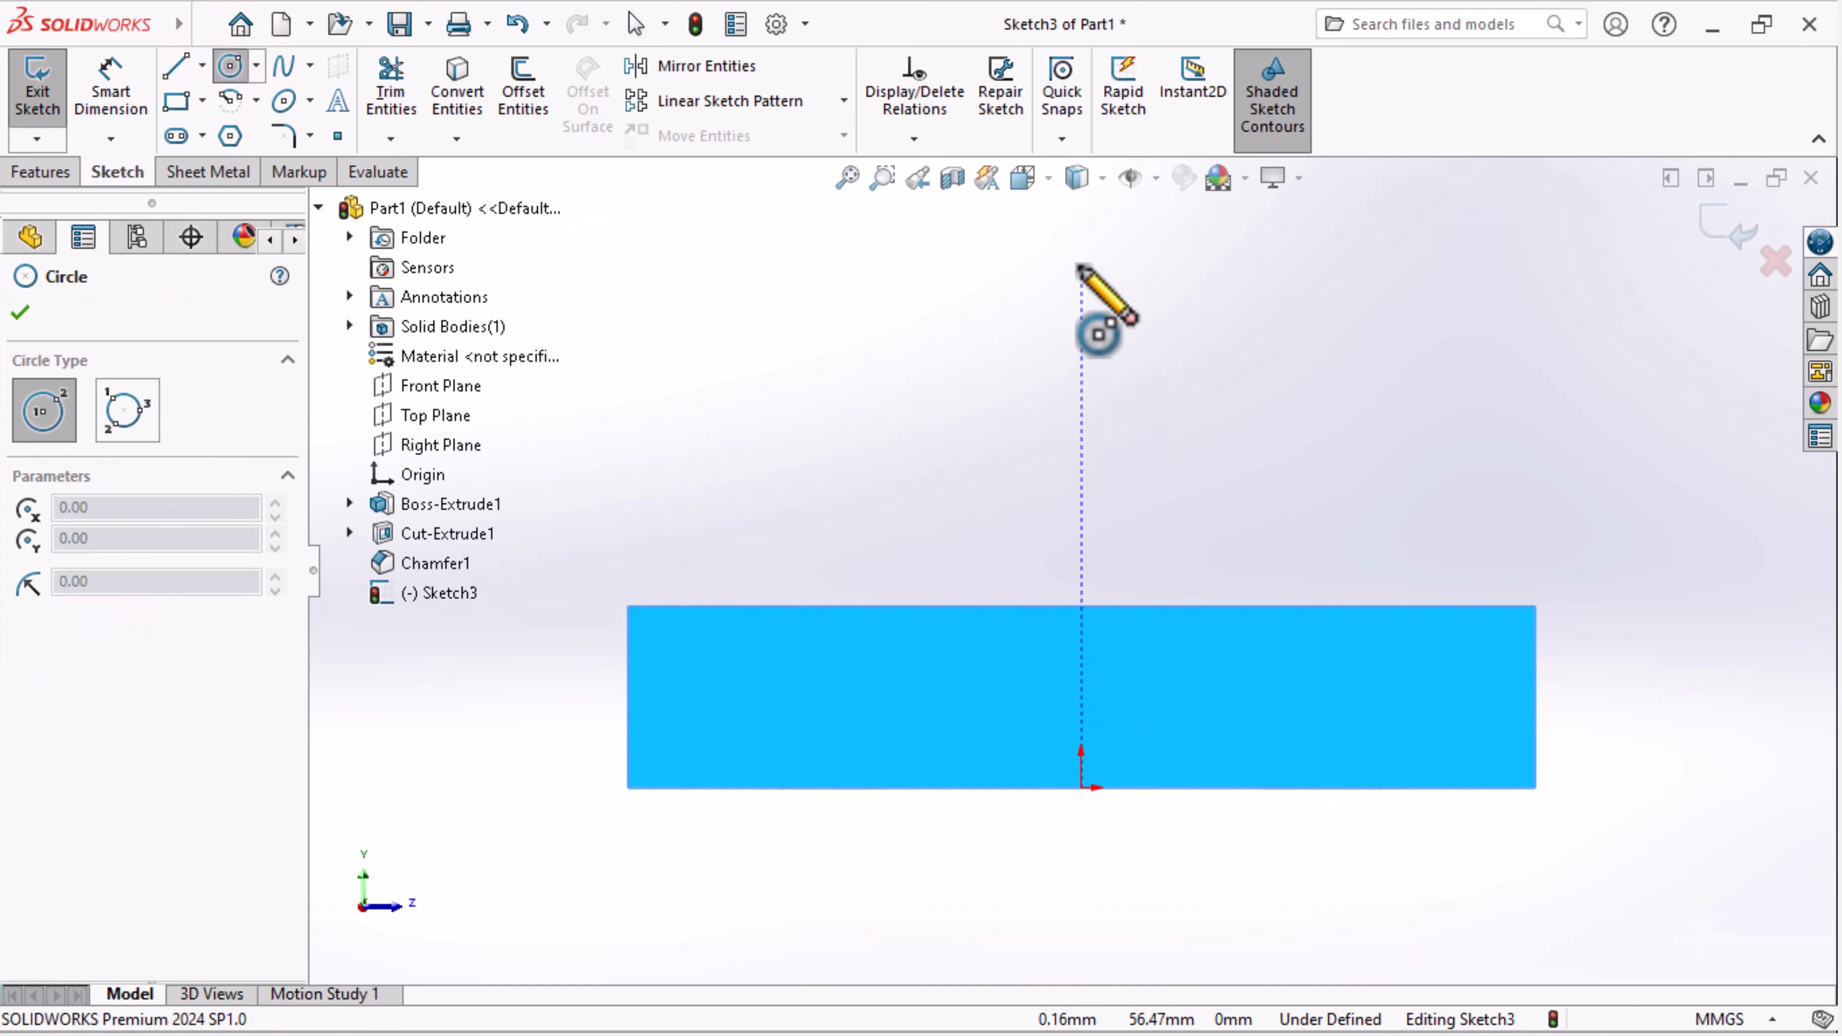
drag(1081, 239, 1085, 317)
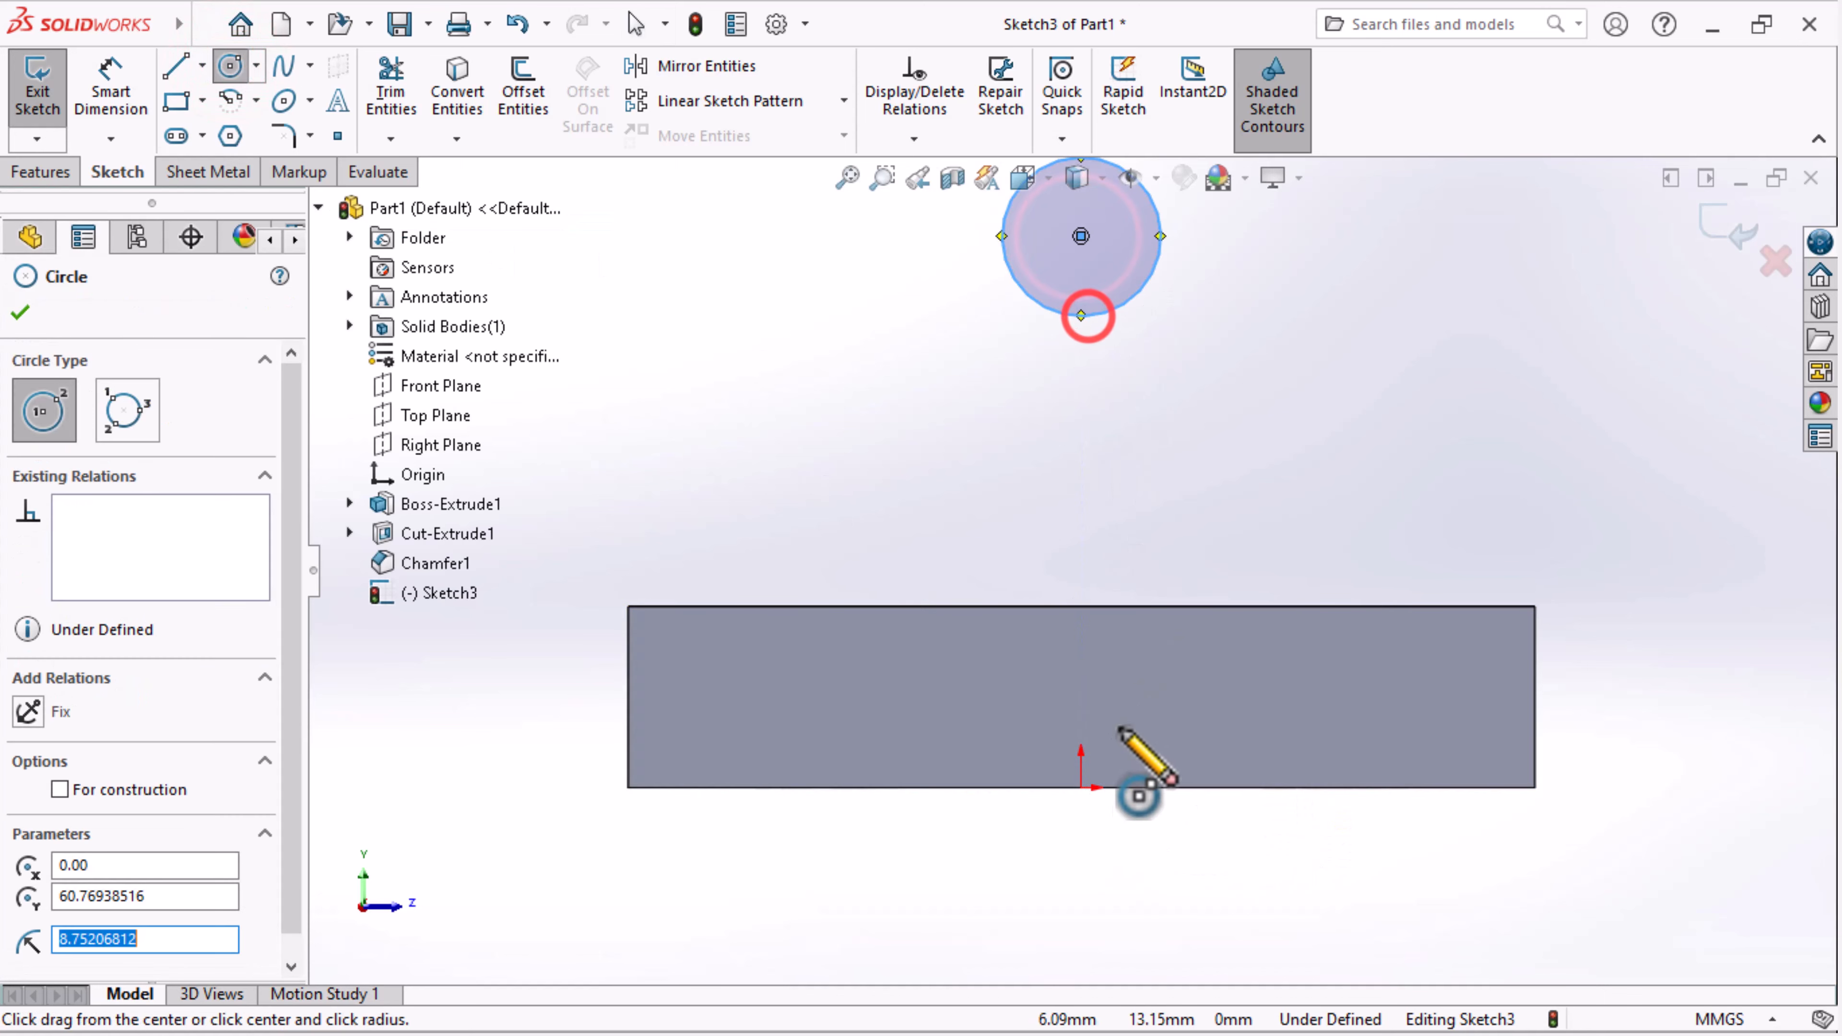
scroll(1071, 571, up, 3)
Set the vertical distance from the end face's upper edge to the circle's centre to 40 mm
click(110, 87)
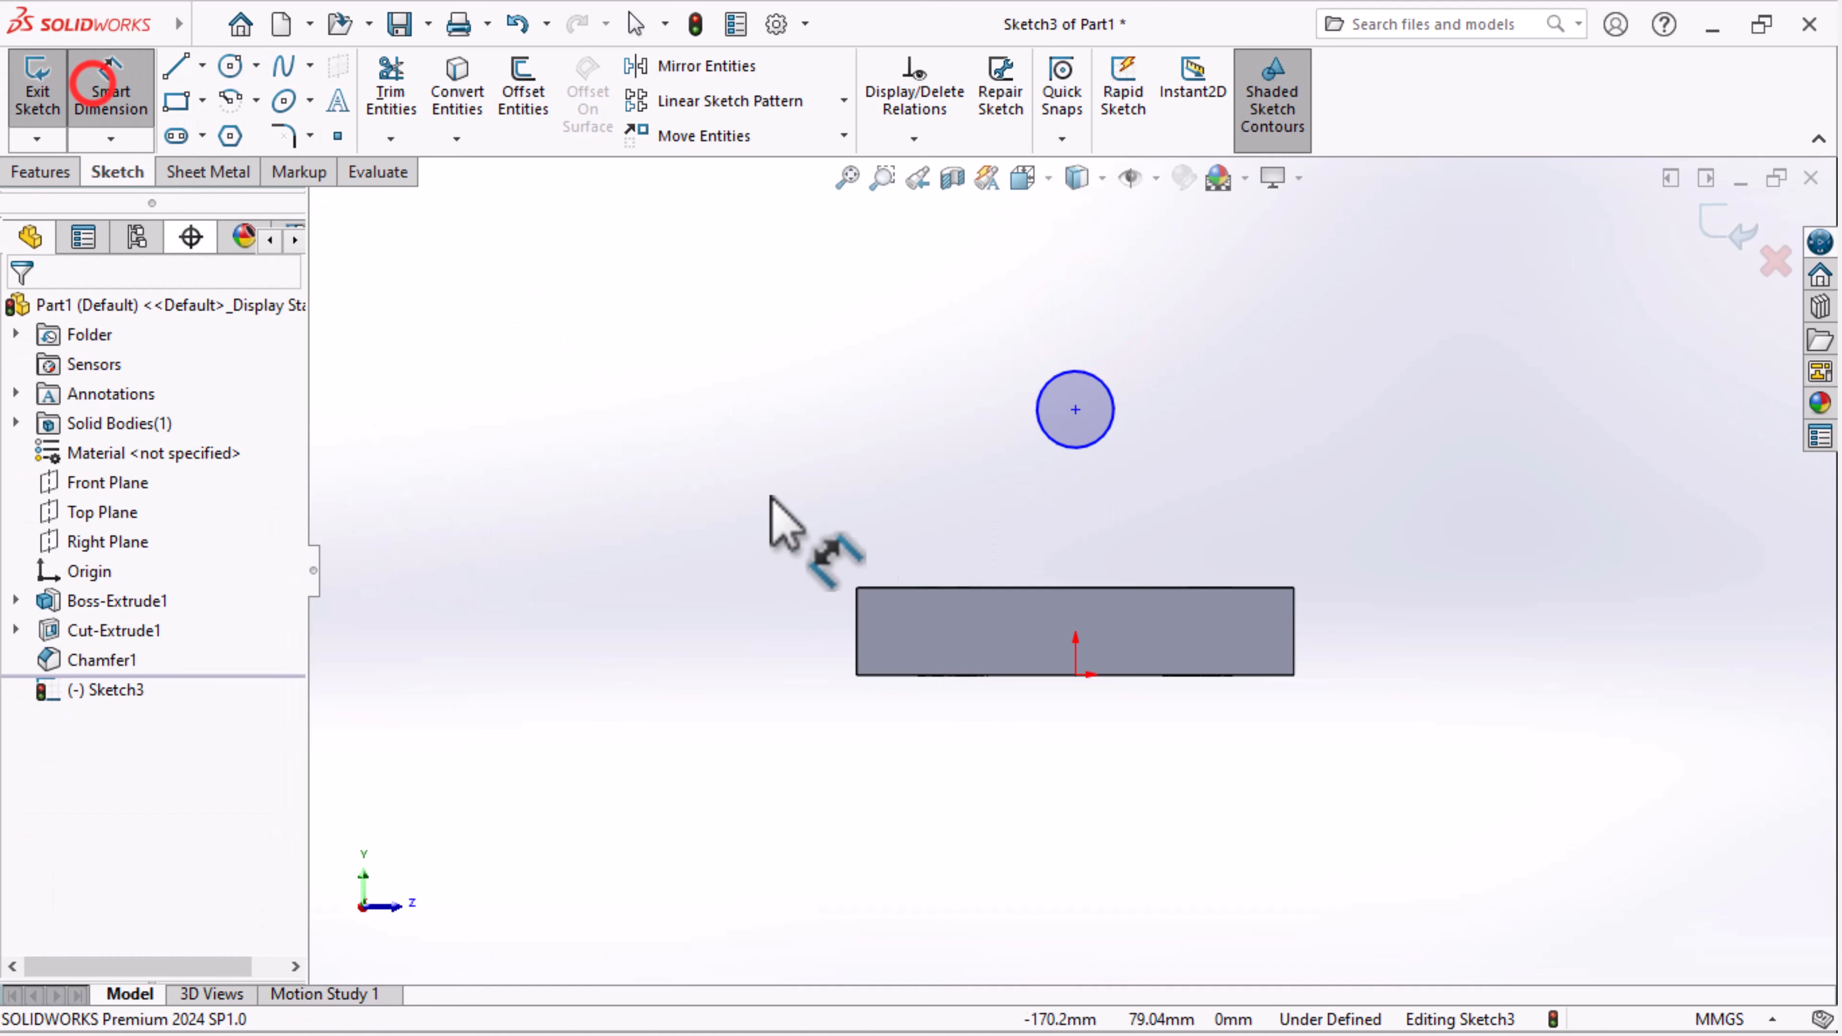
click(917, 587)
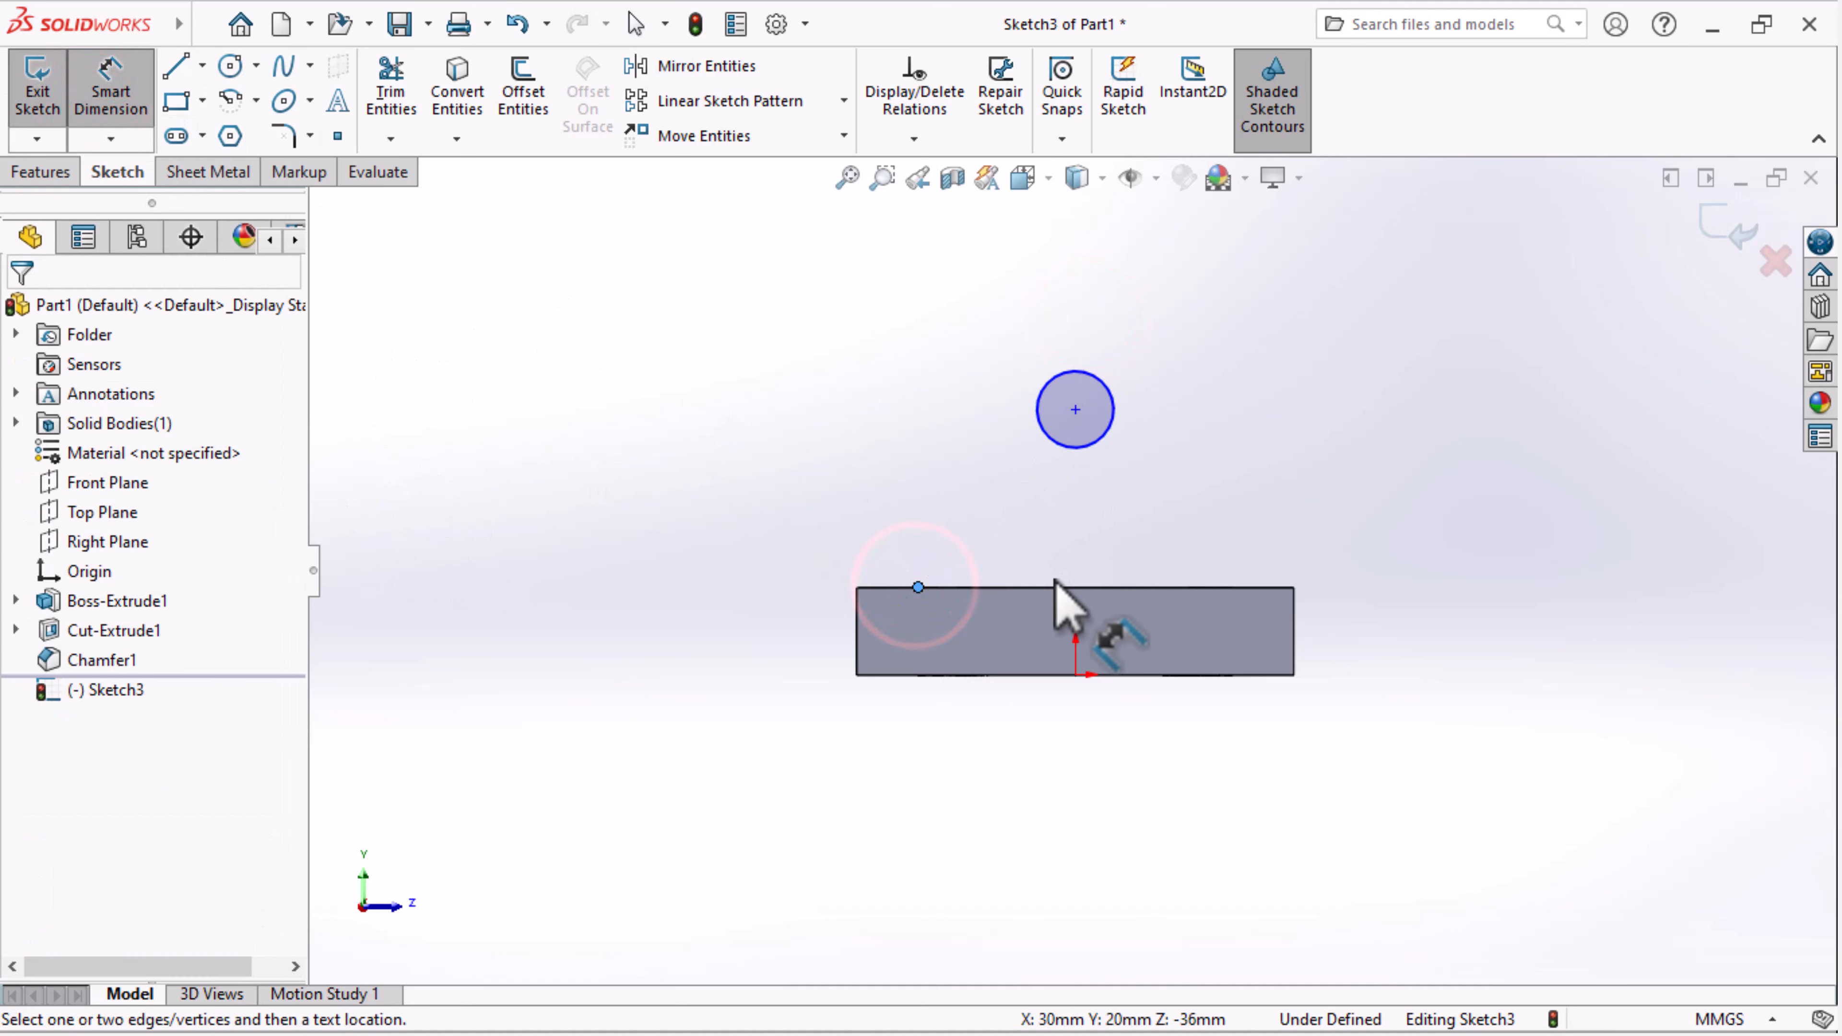
click(995, 587)
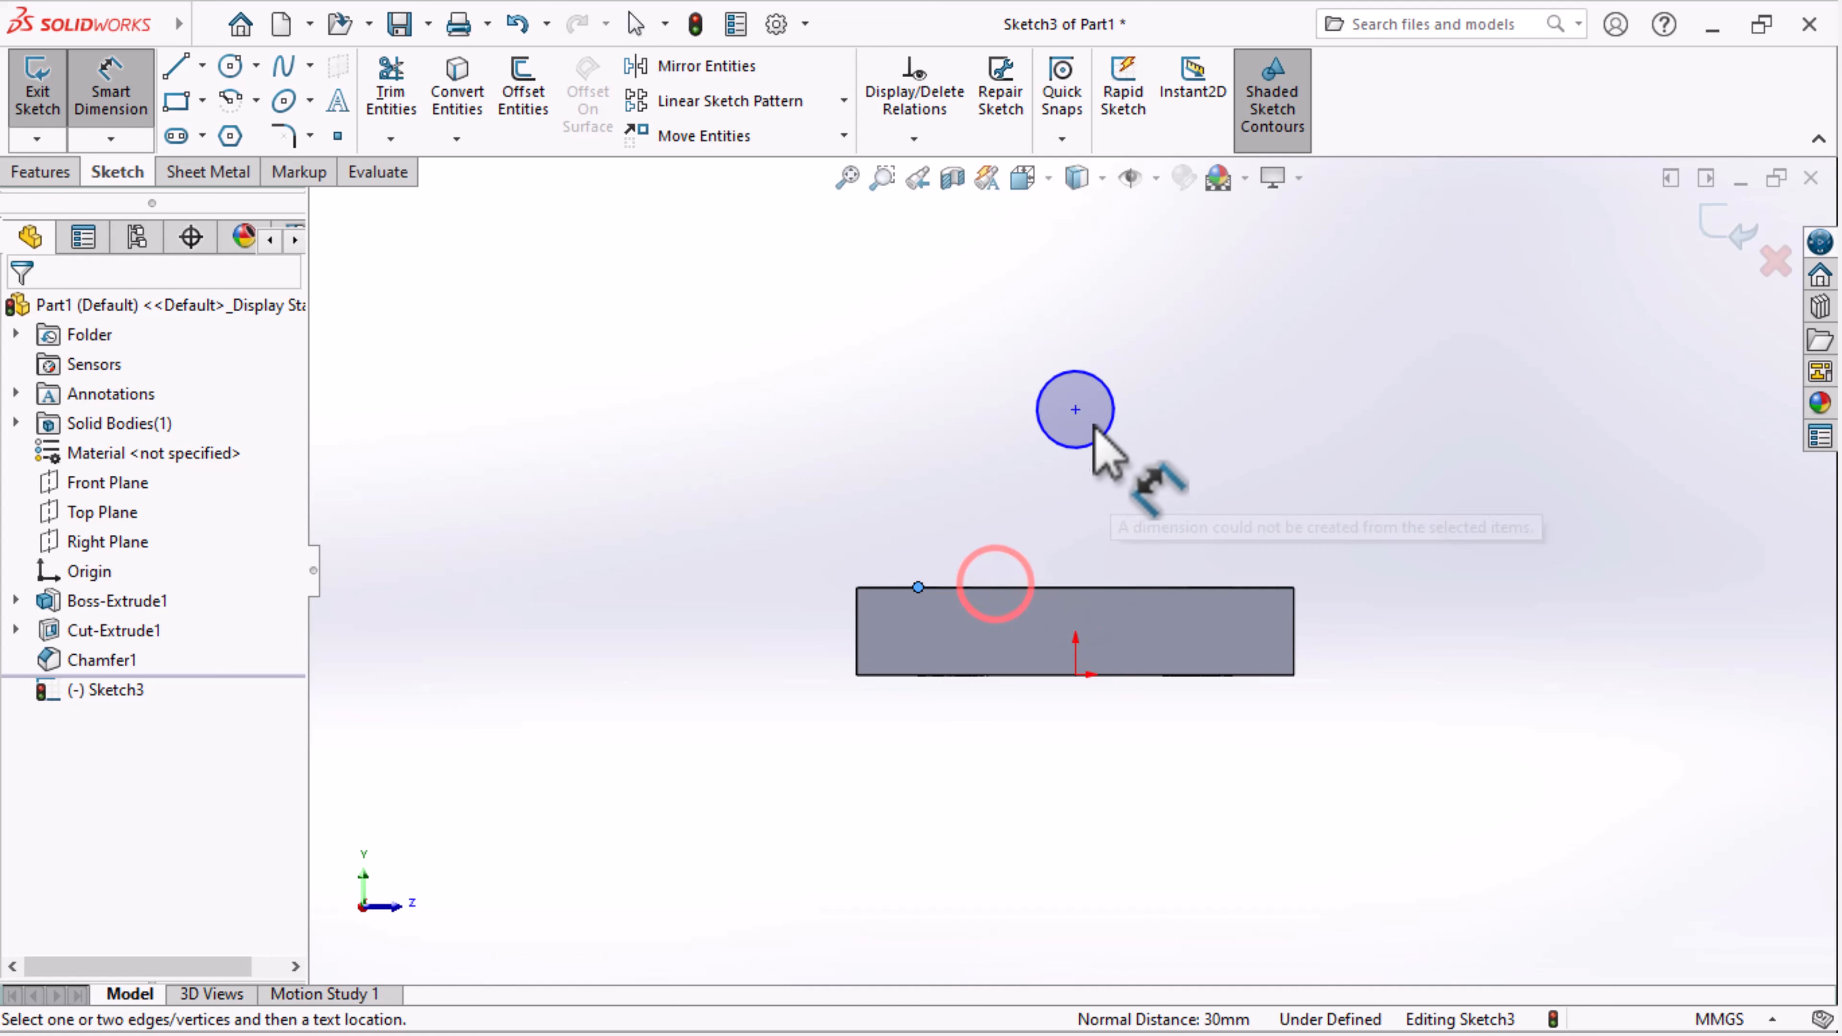
click(1076, 409)
click(769, 486)
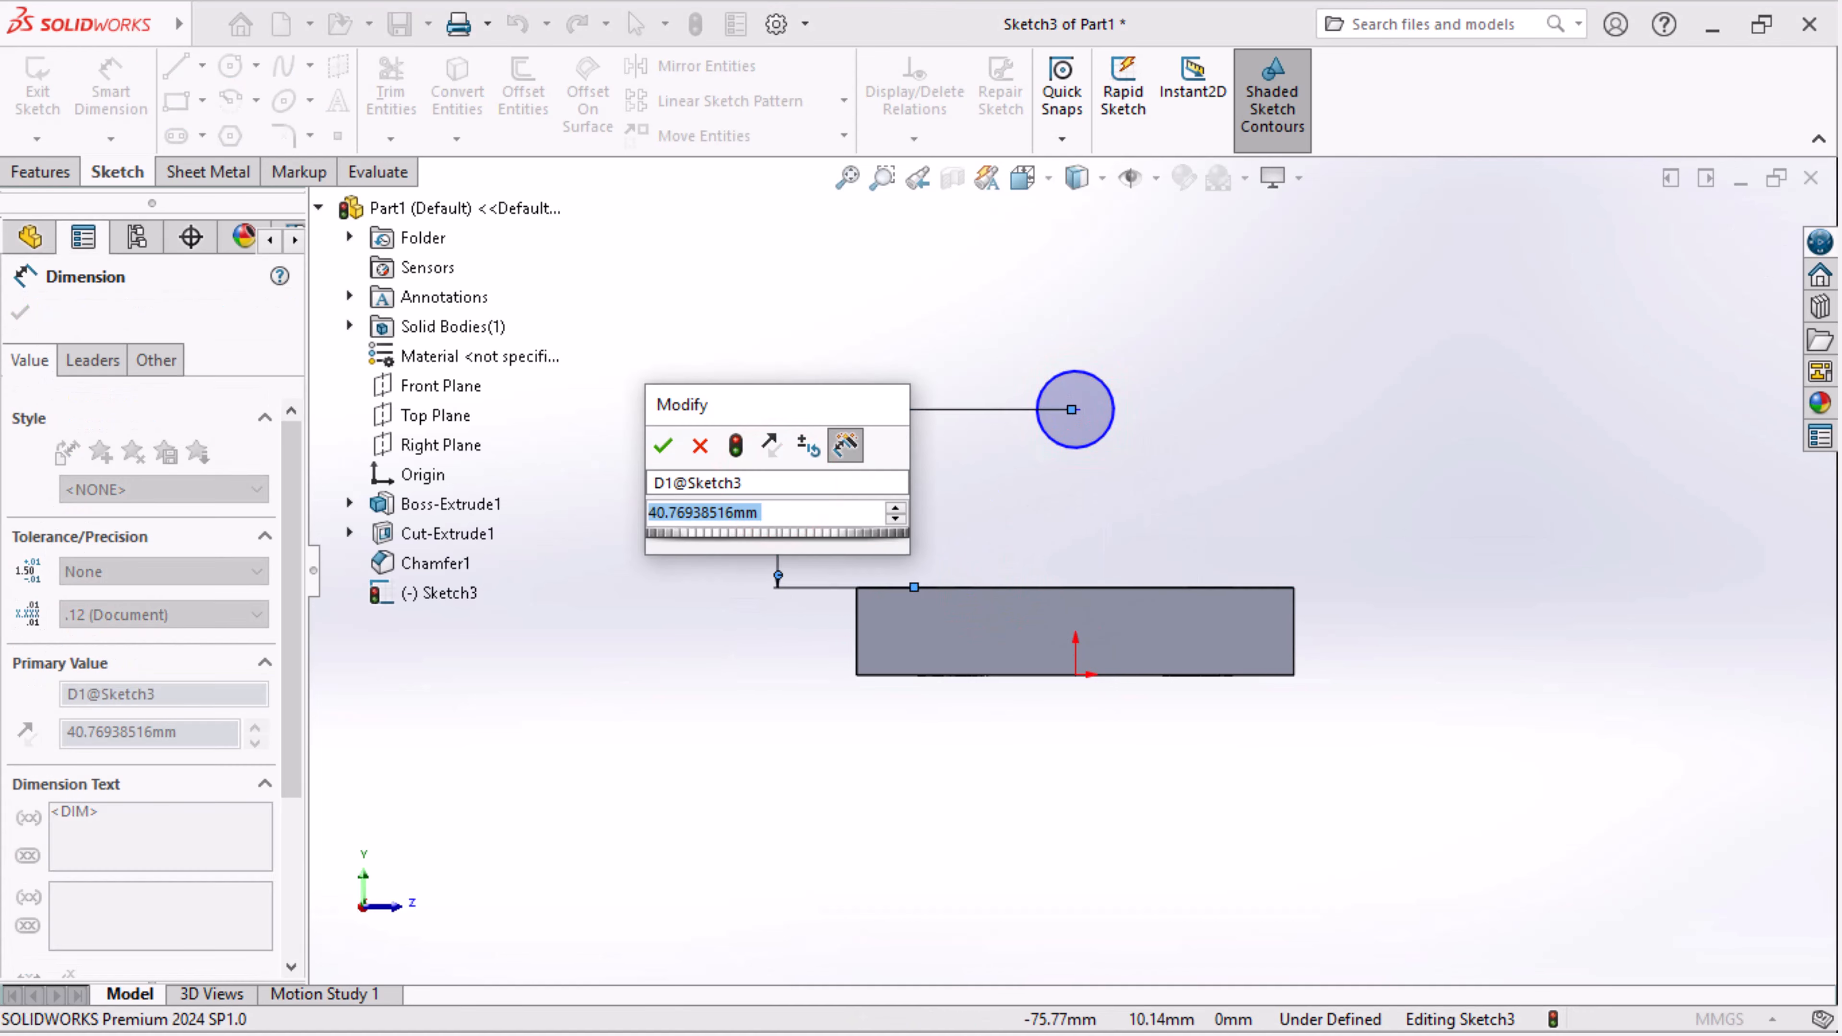
text(40)
key(Return)
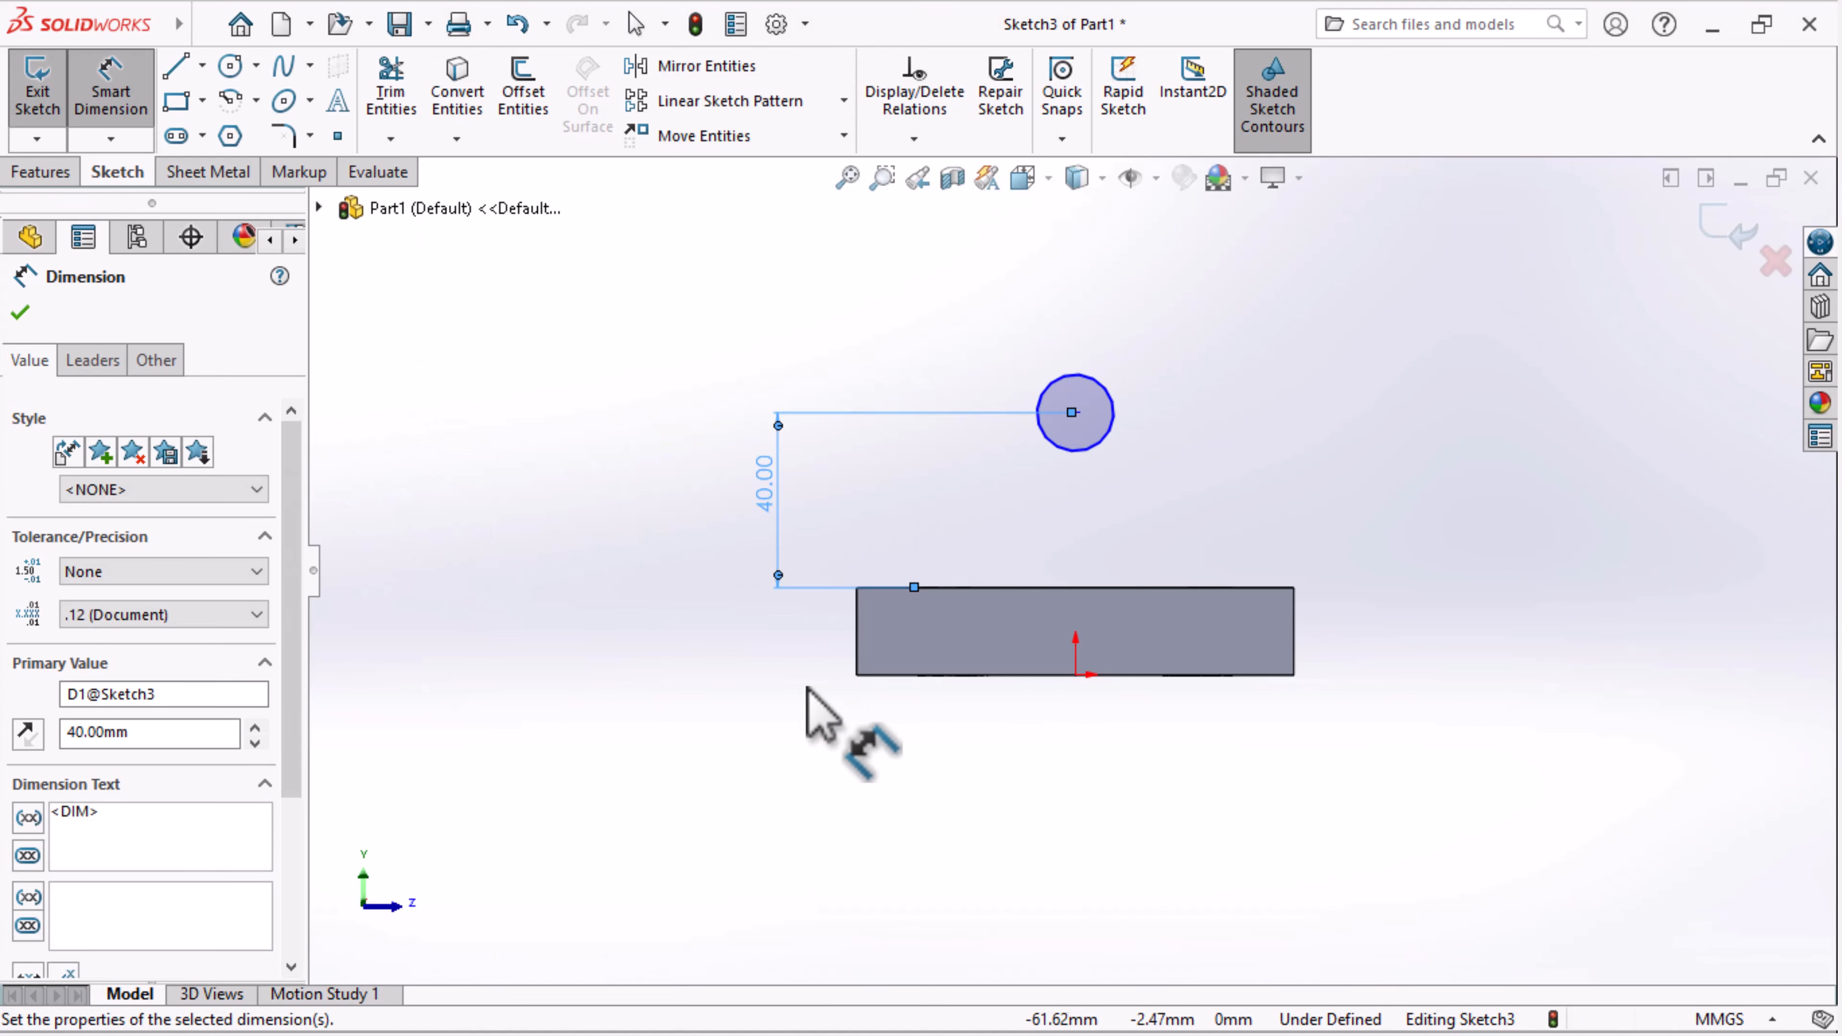
Set the diameter of the circle above the end face to 20 mm
click(1095, 379)
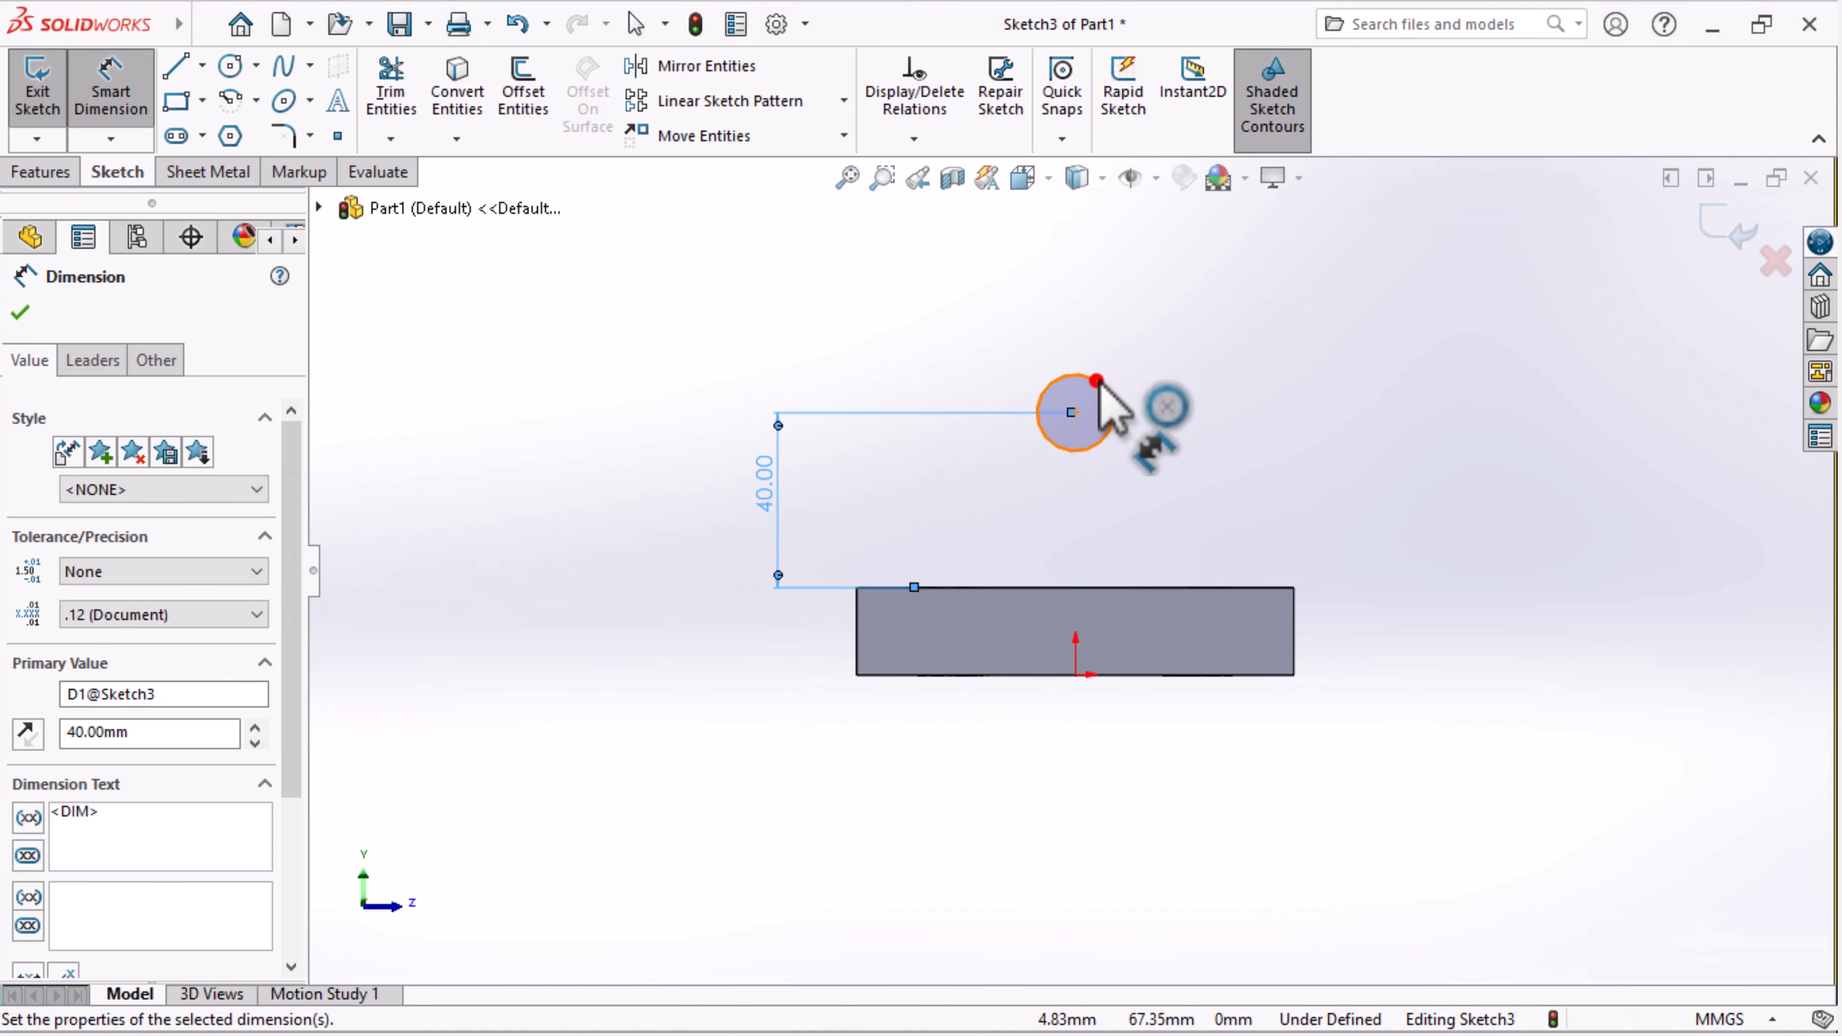
click(1160, 338)
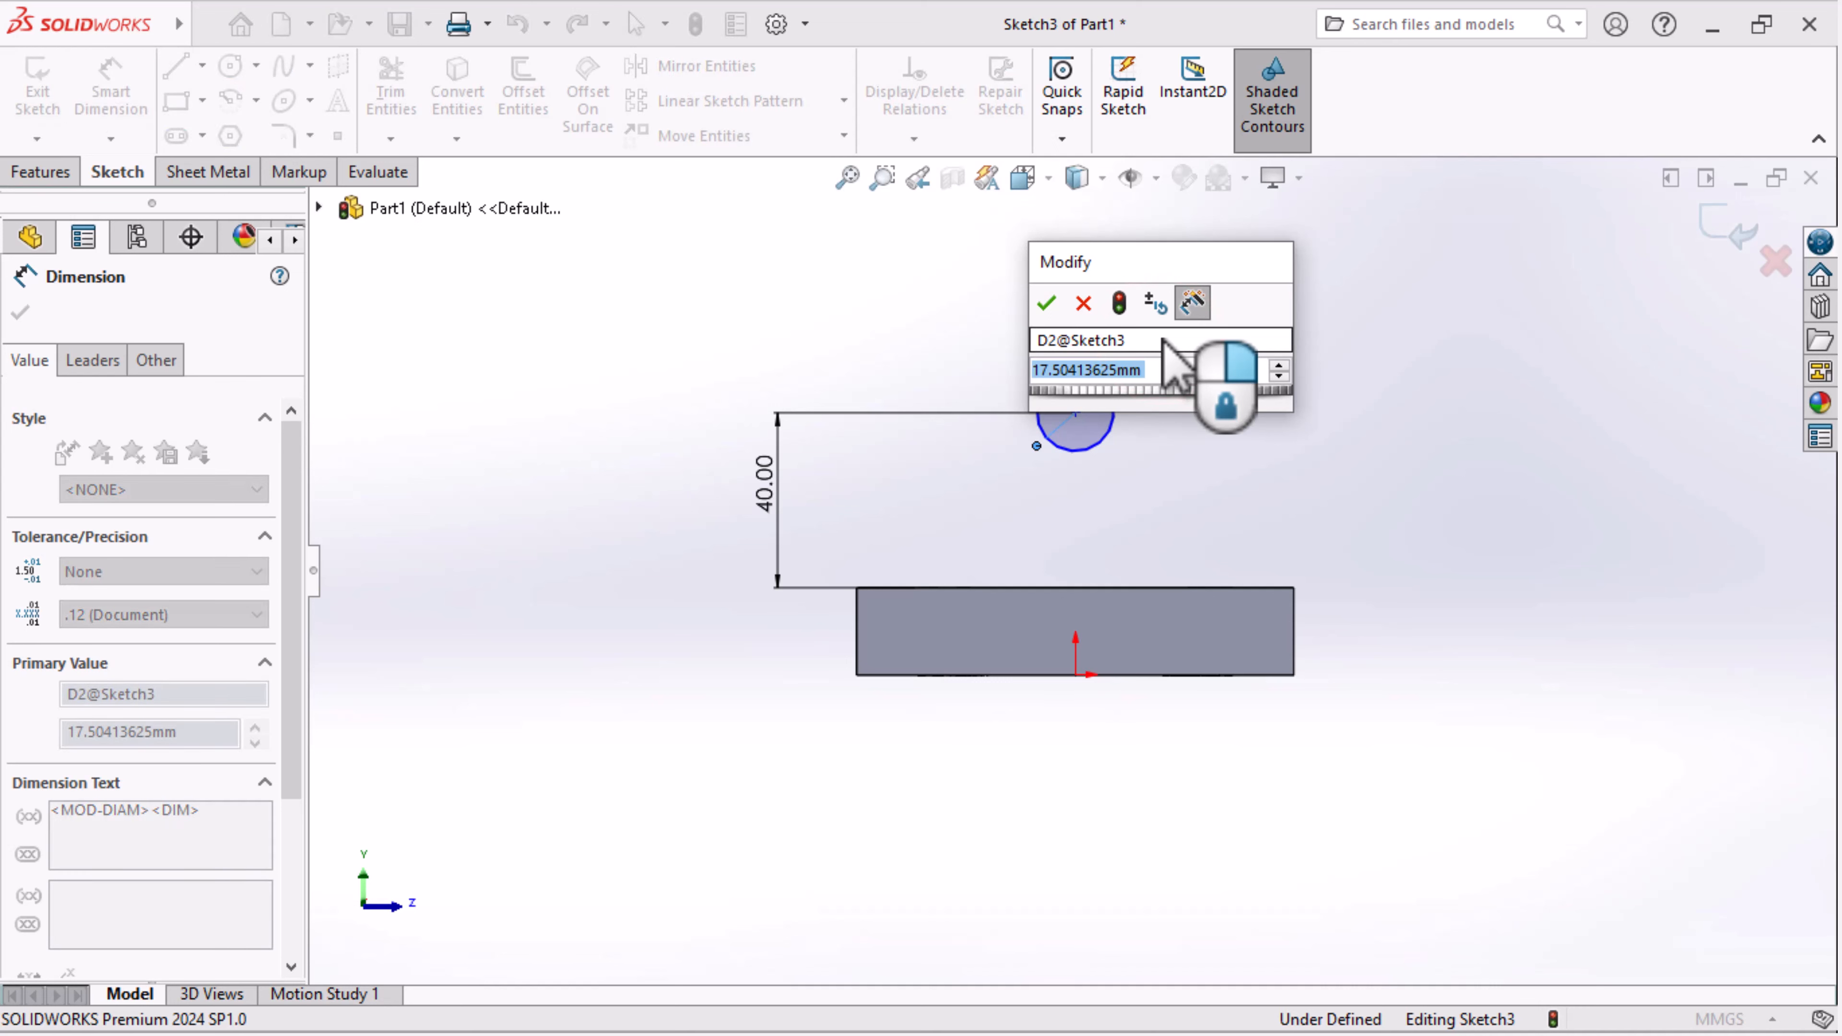
text(20)
key(Return)
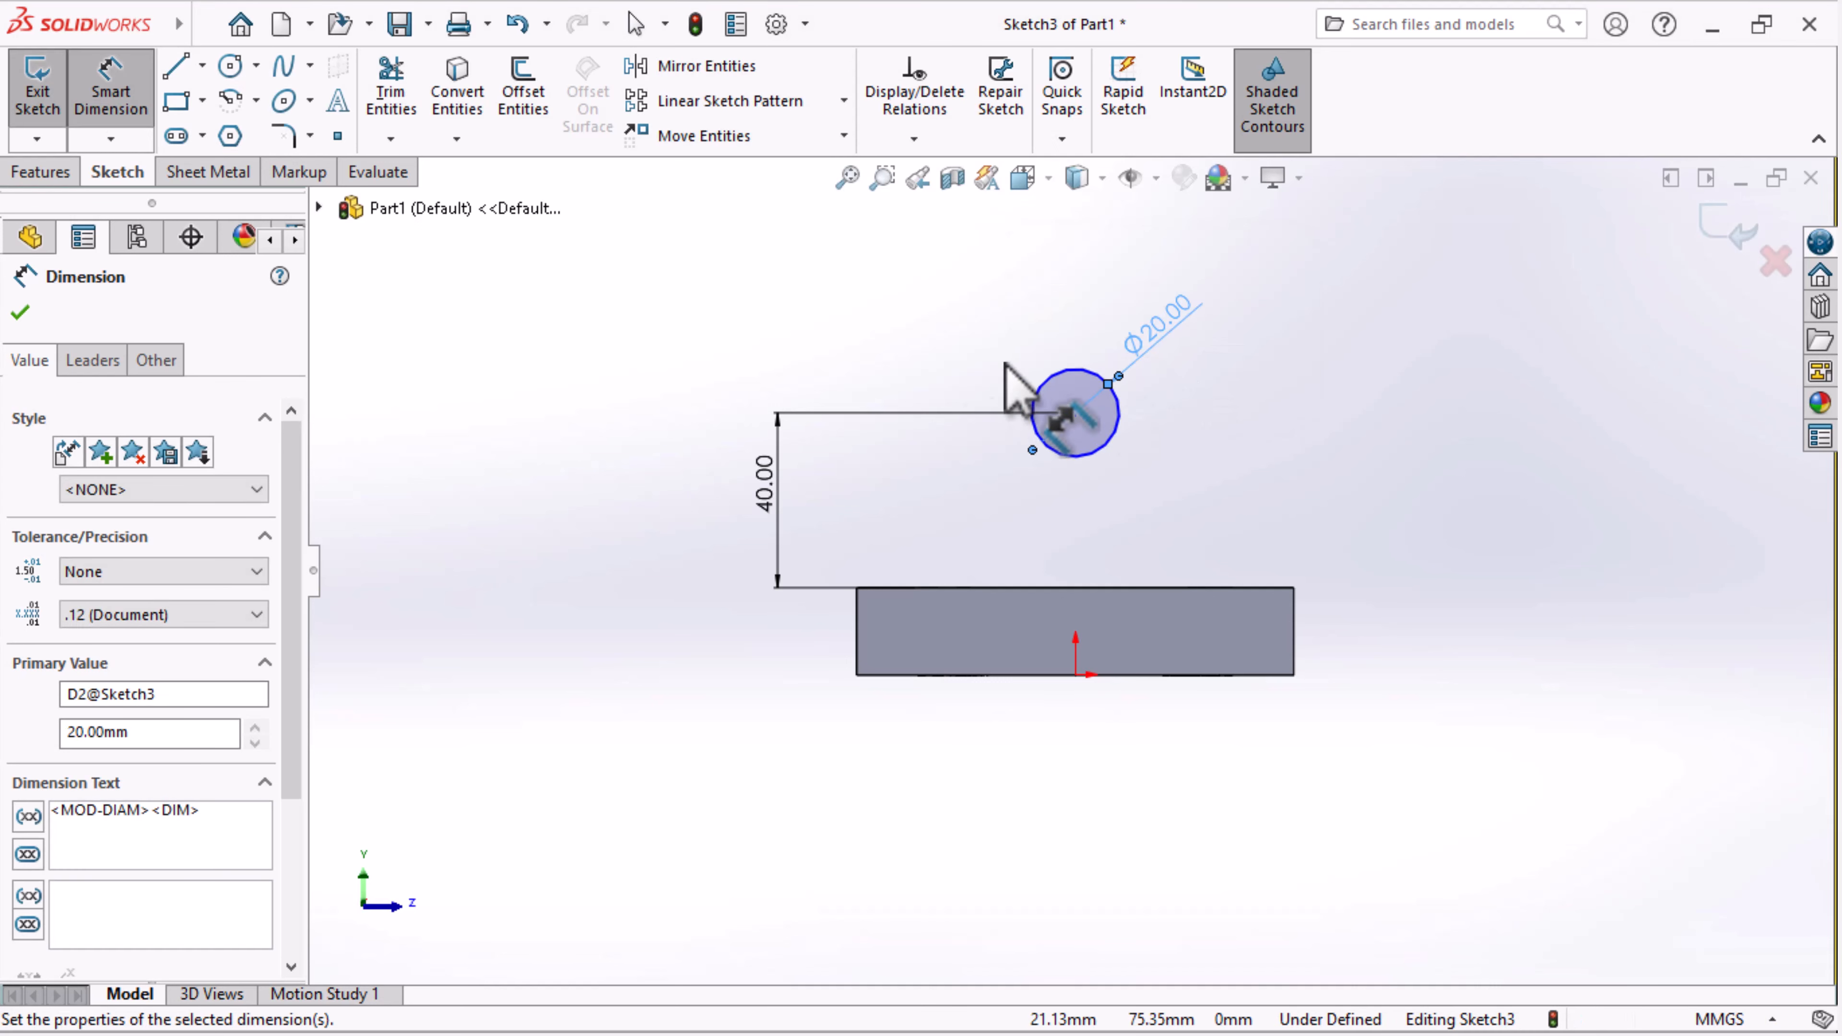
Sketch a second circle of 25 mm radius concentric with the 20 mm circle
click(231, 67)
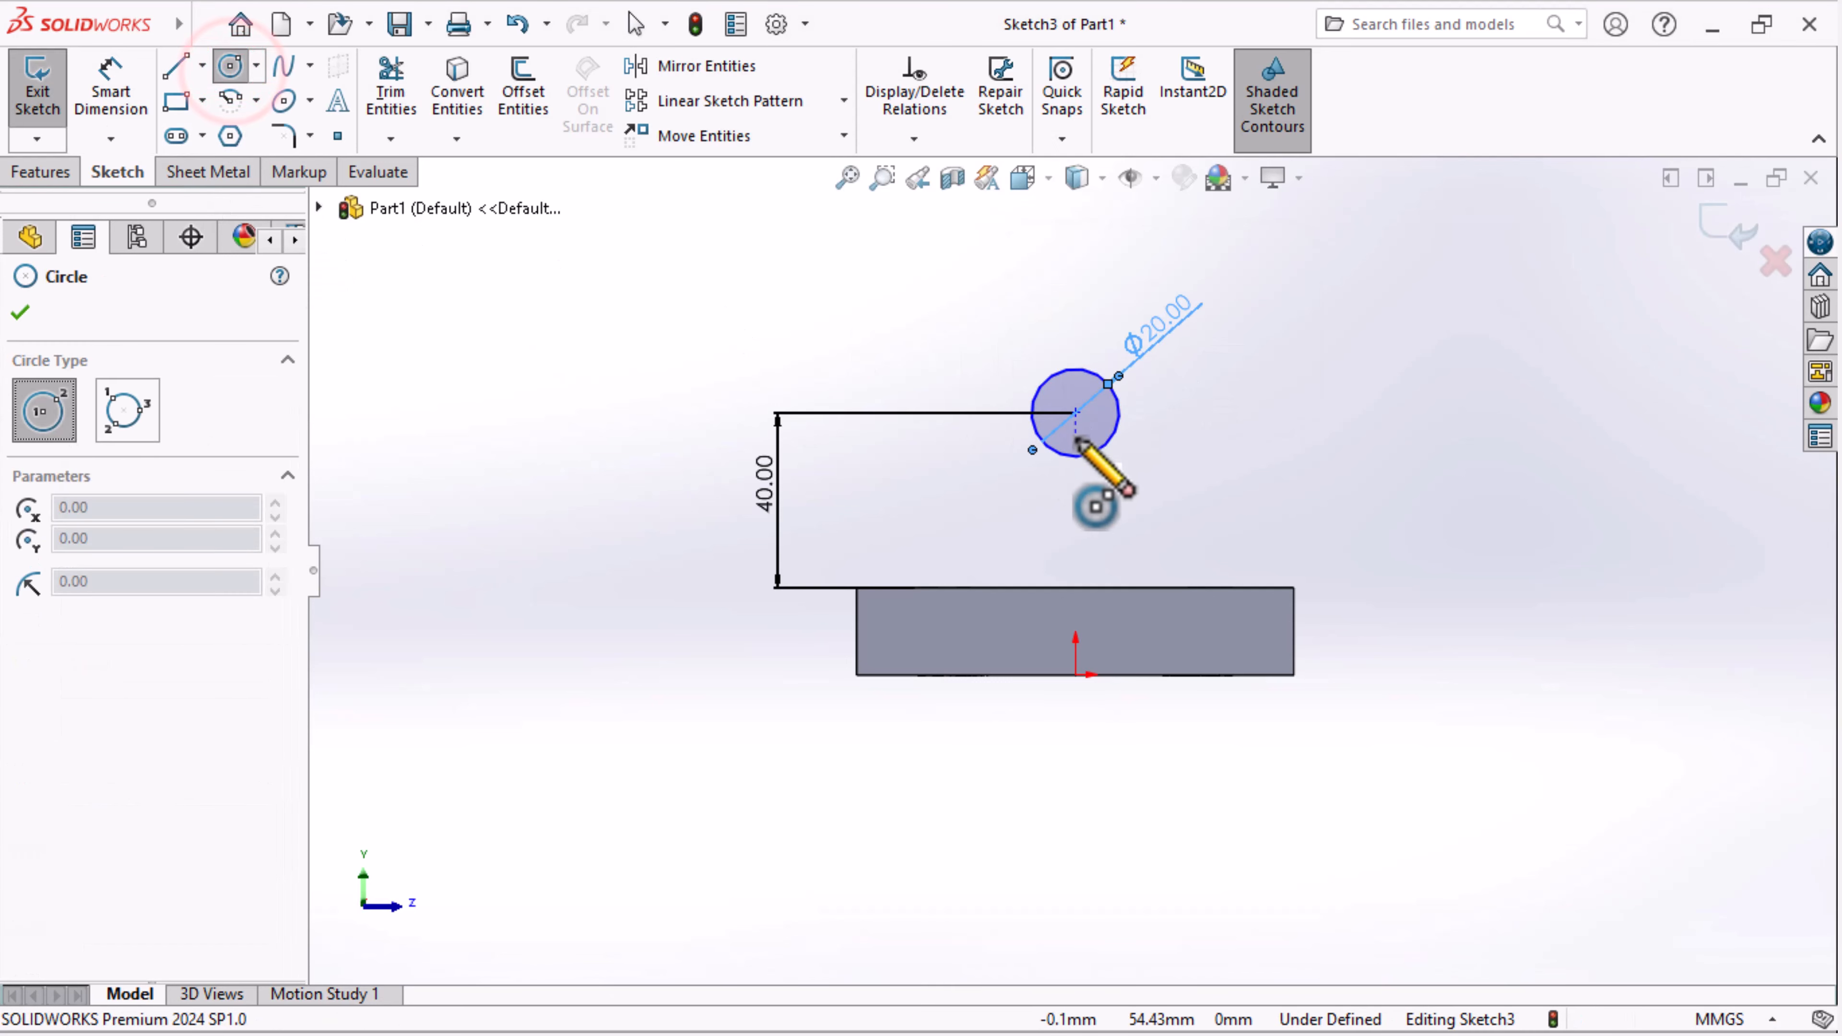
click(1076, 412)
click(1095, 514)
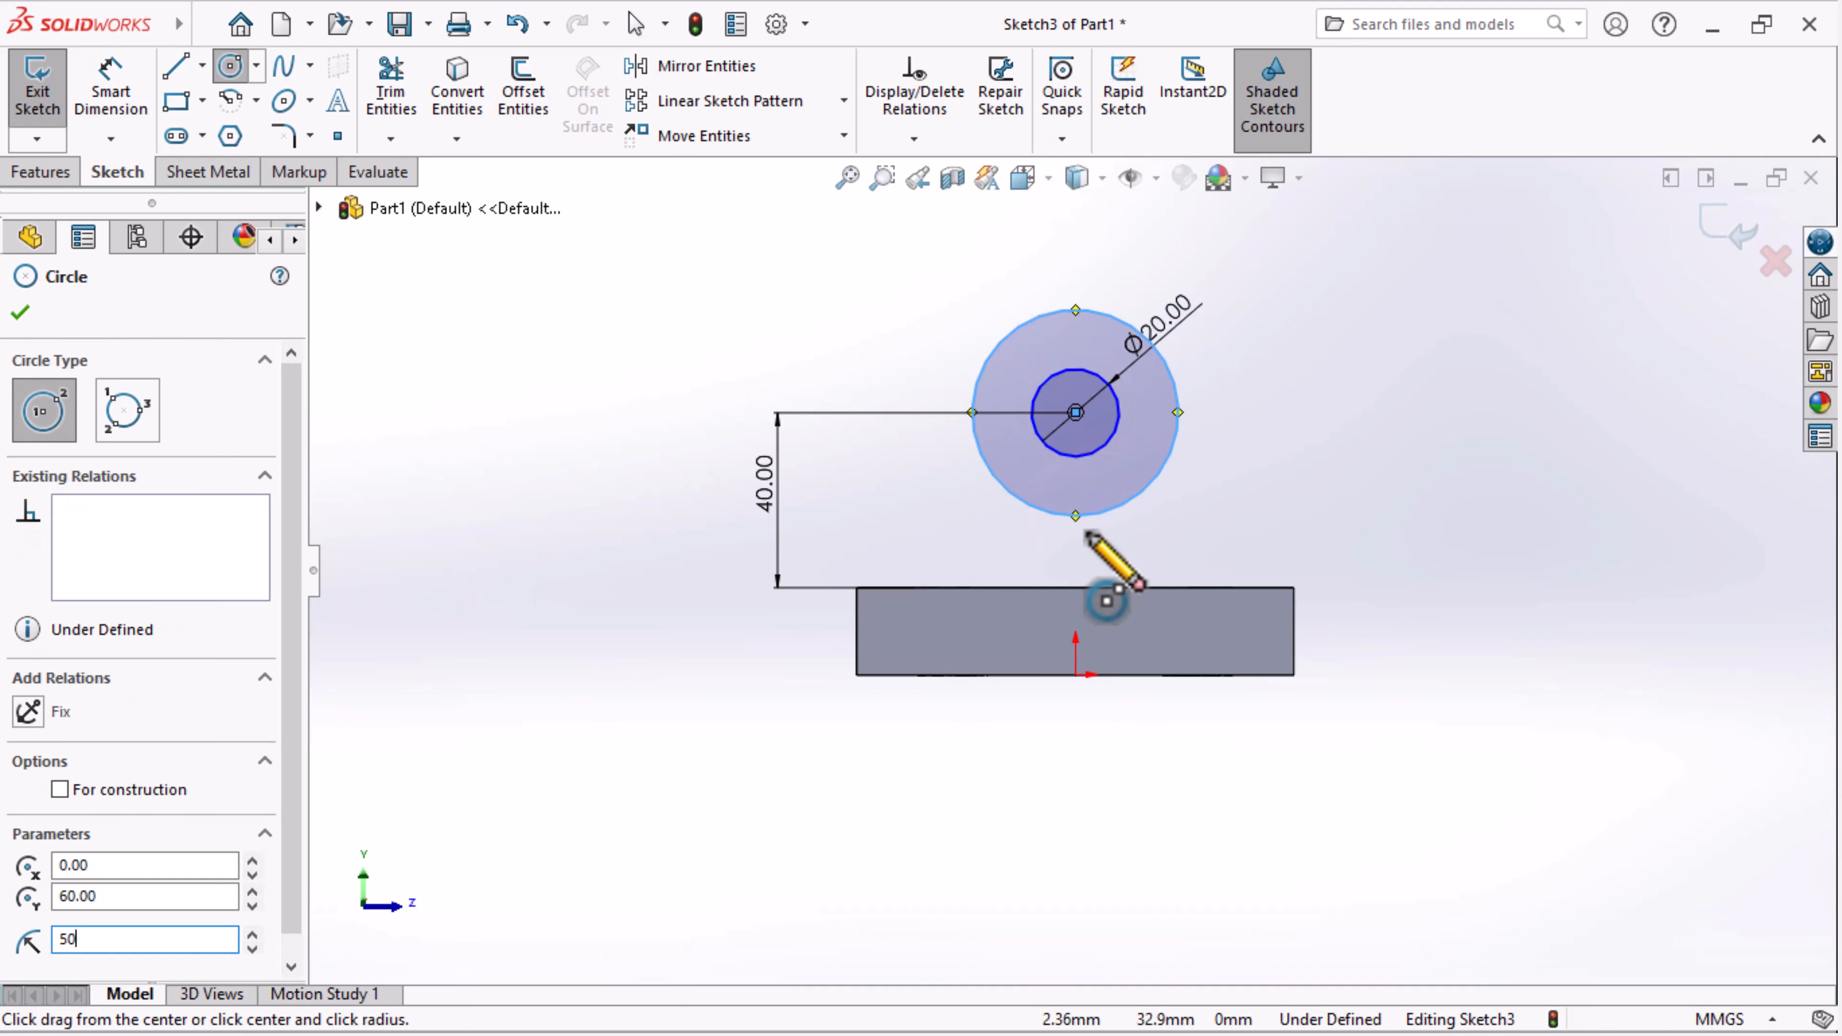
key(Return)
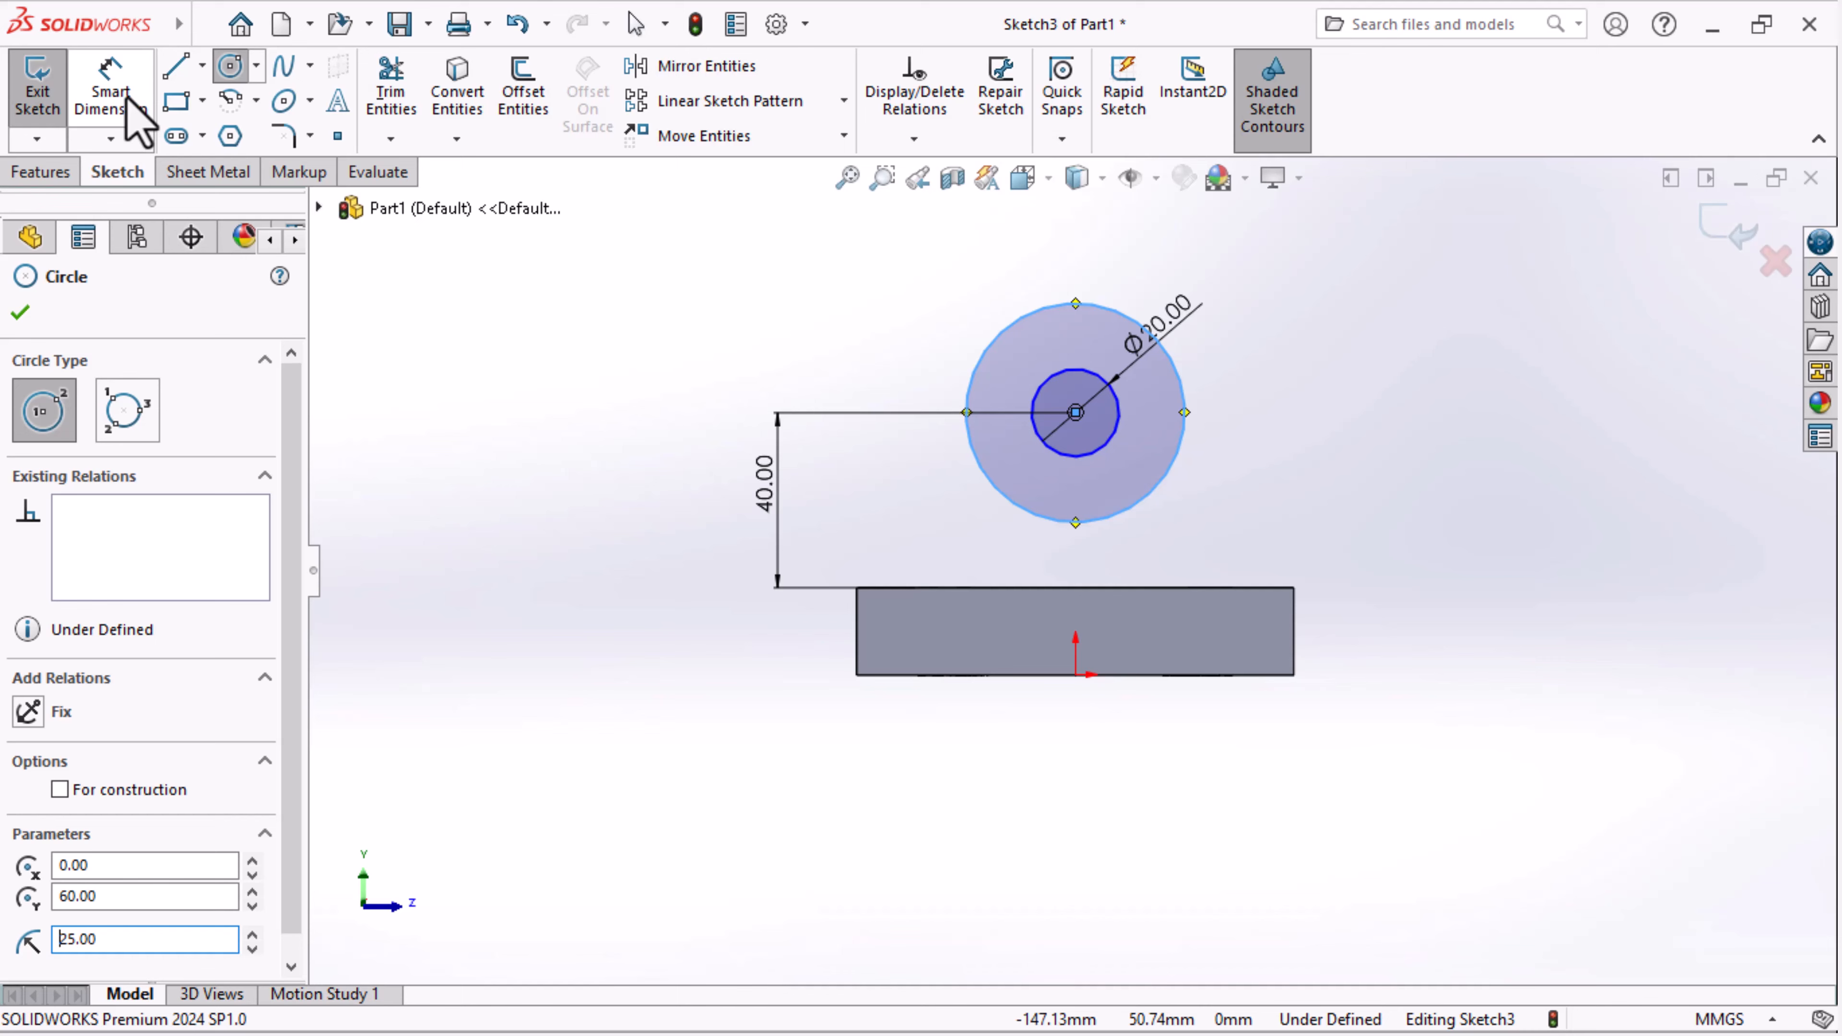
Draw a slanted line from each upper corner of the end face up to the nearer side of the outer circle
click(168, 70)
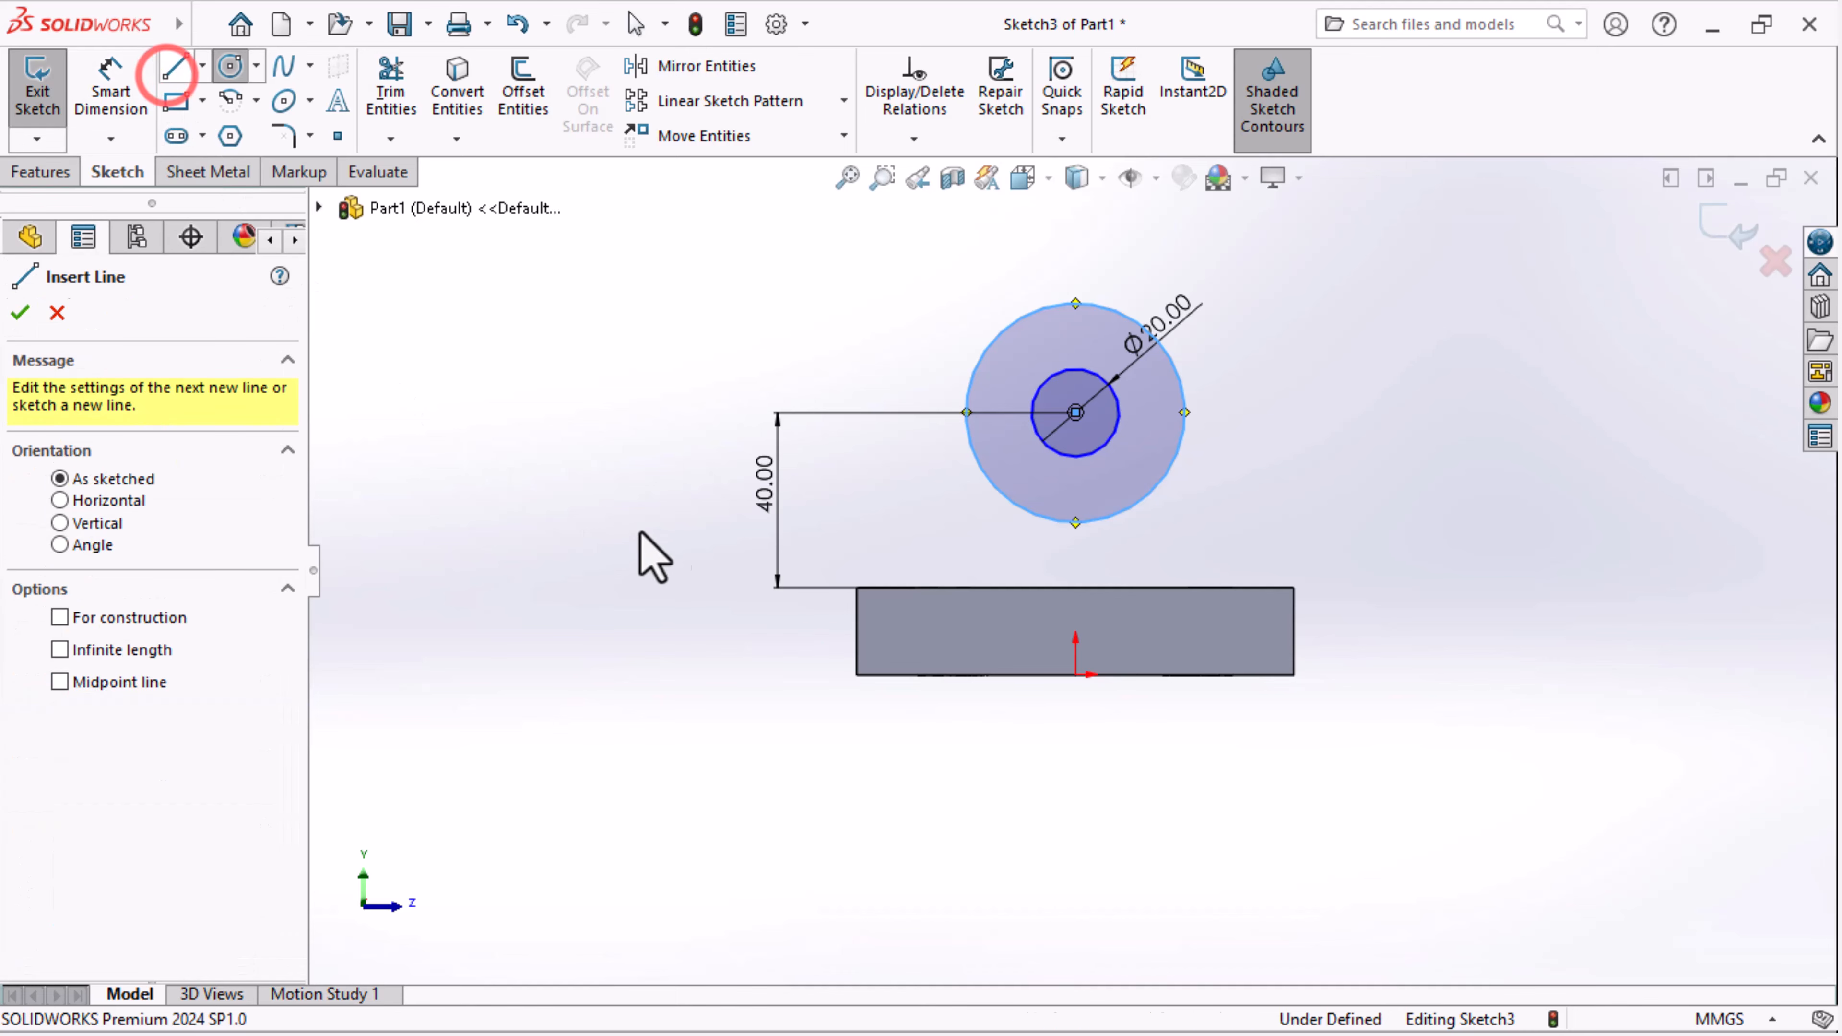
click(856, 587)
click(978, 360)
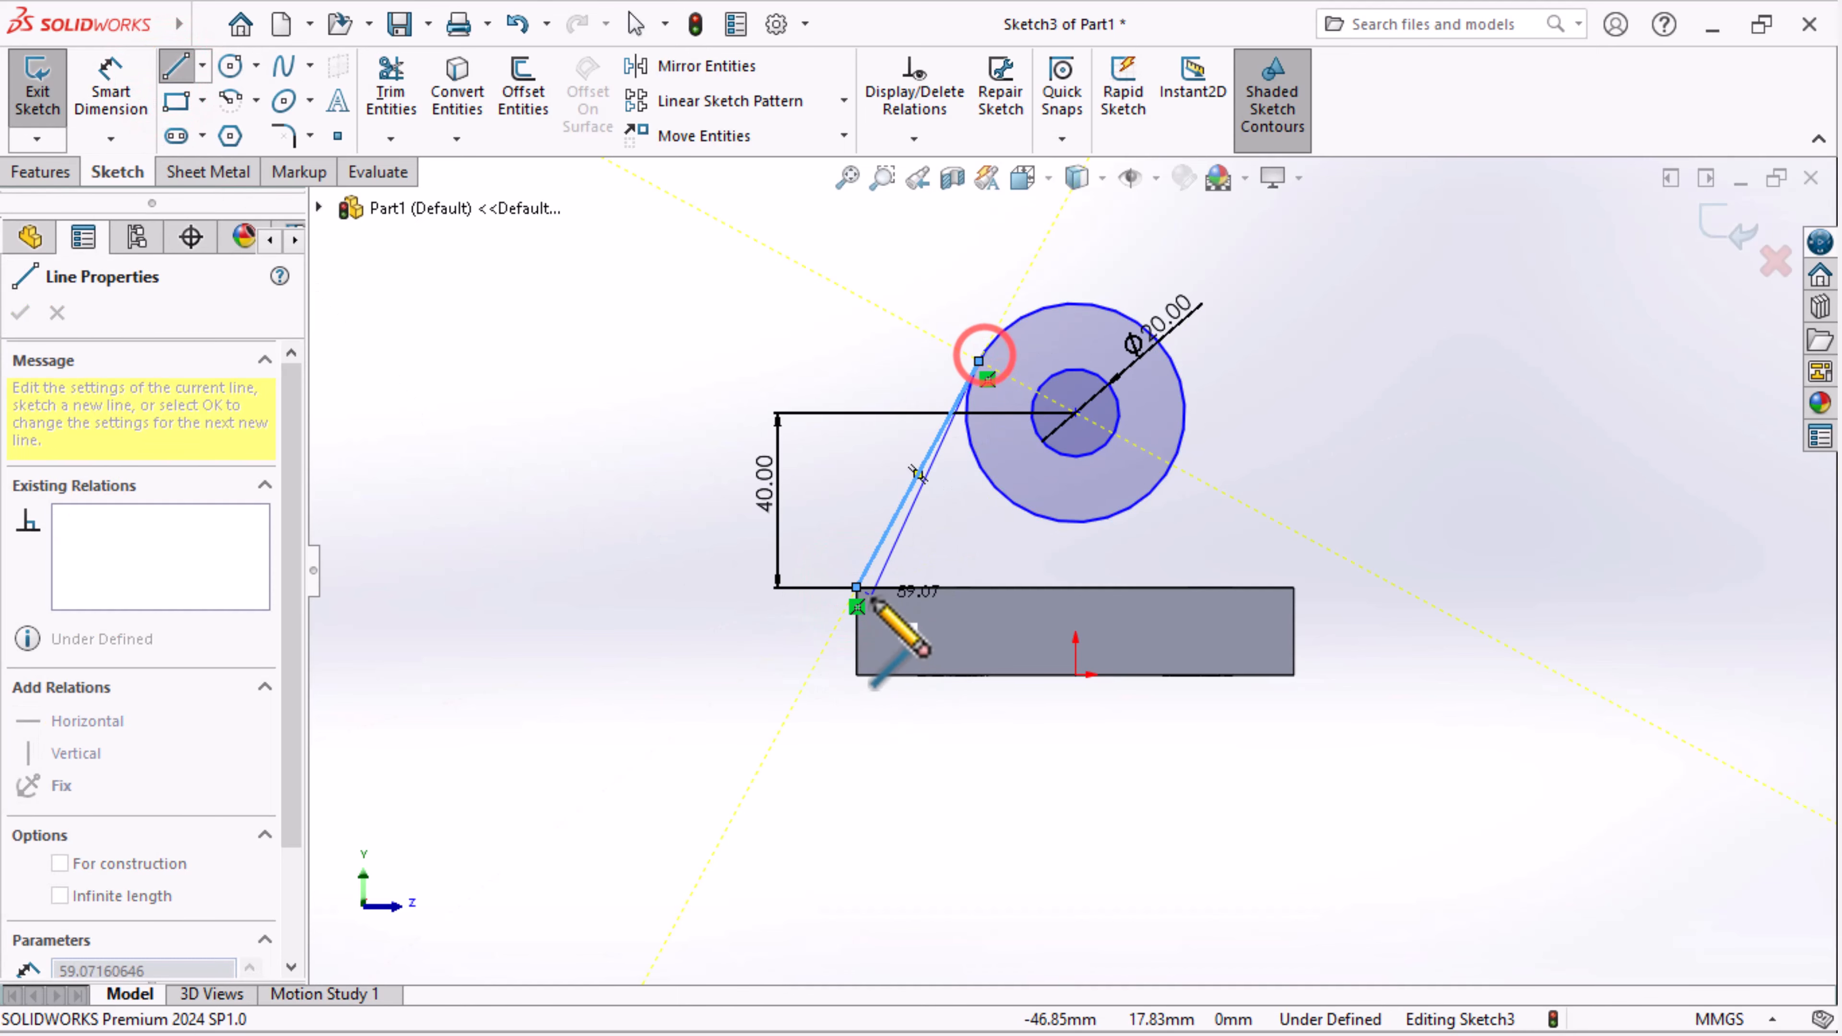
key(Escape)
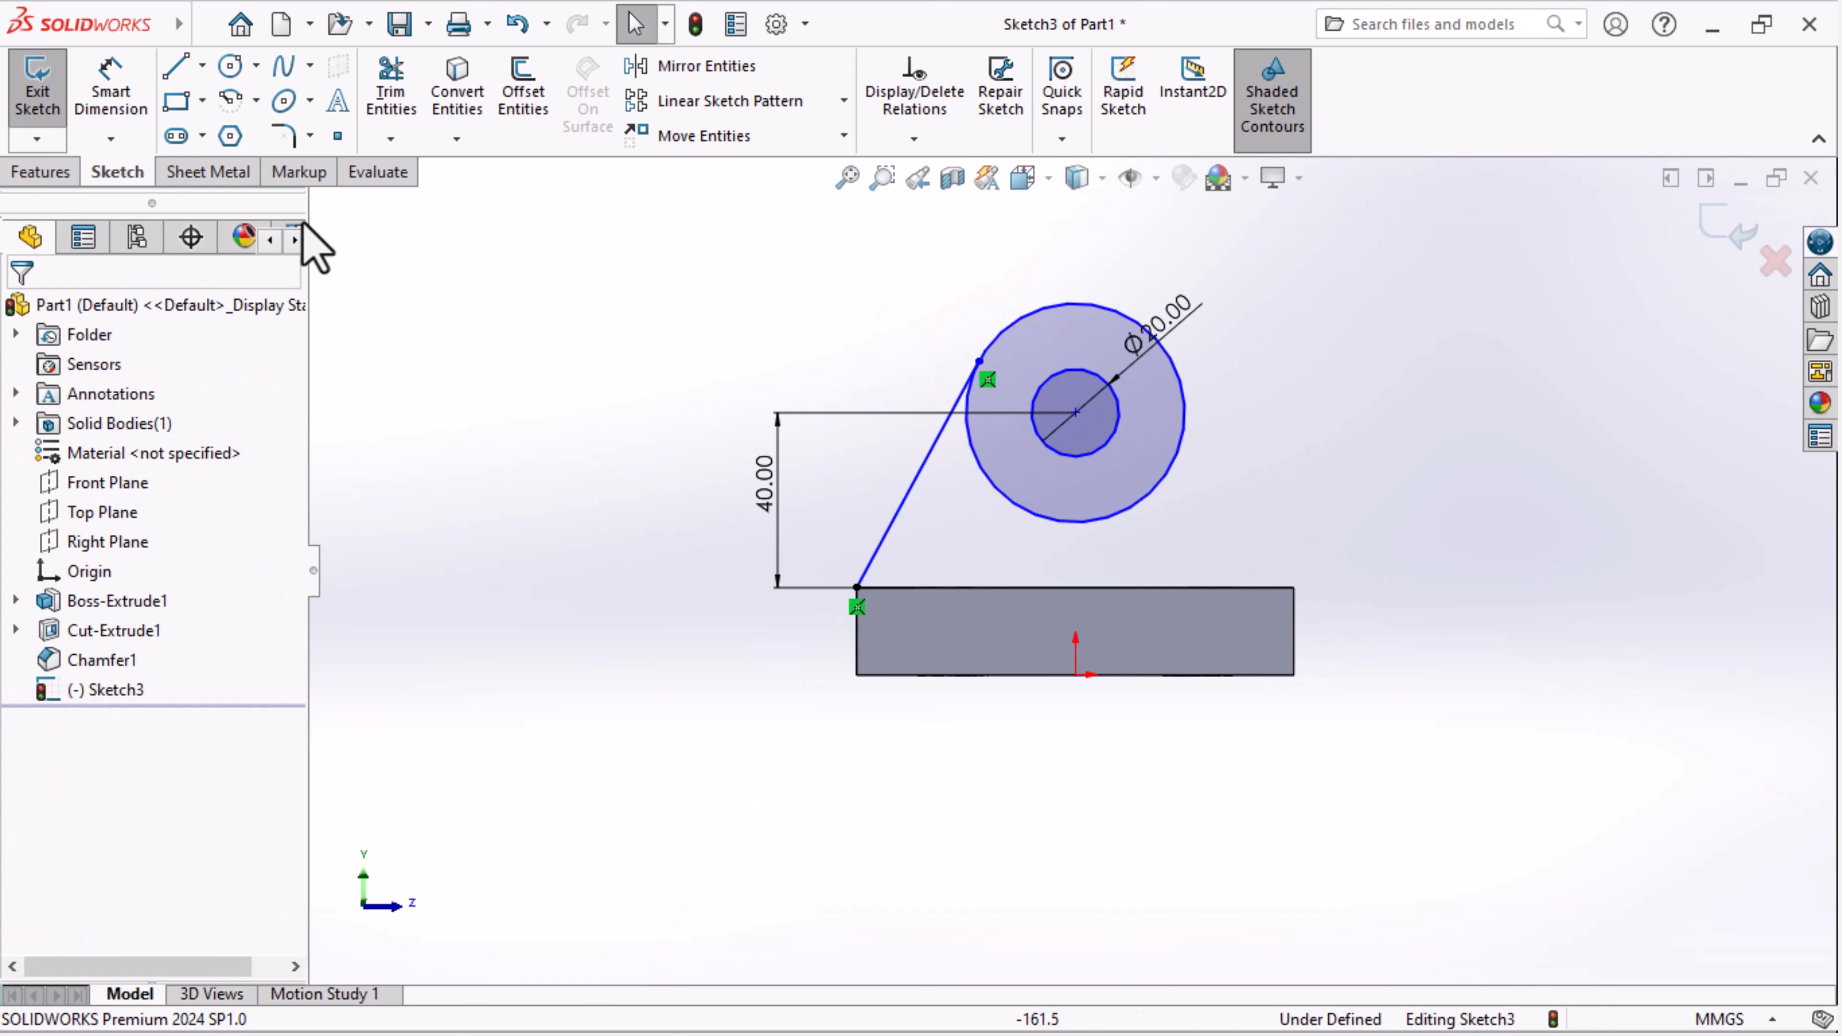
key(l)
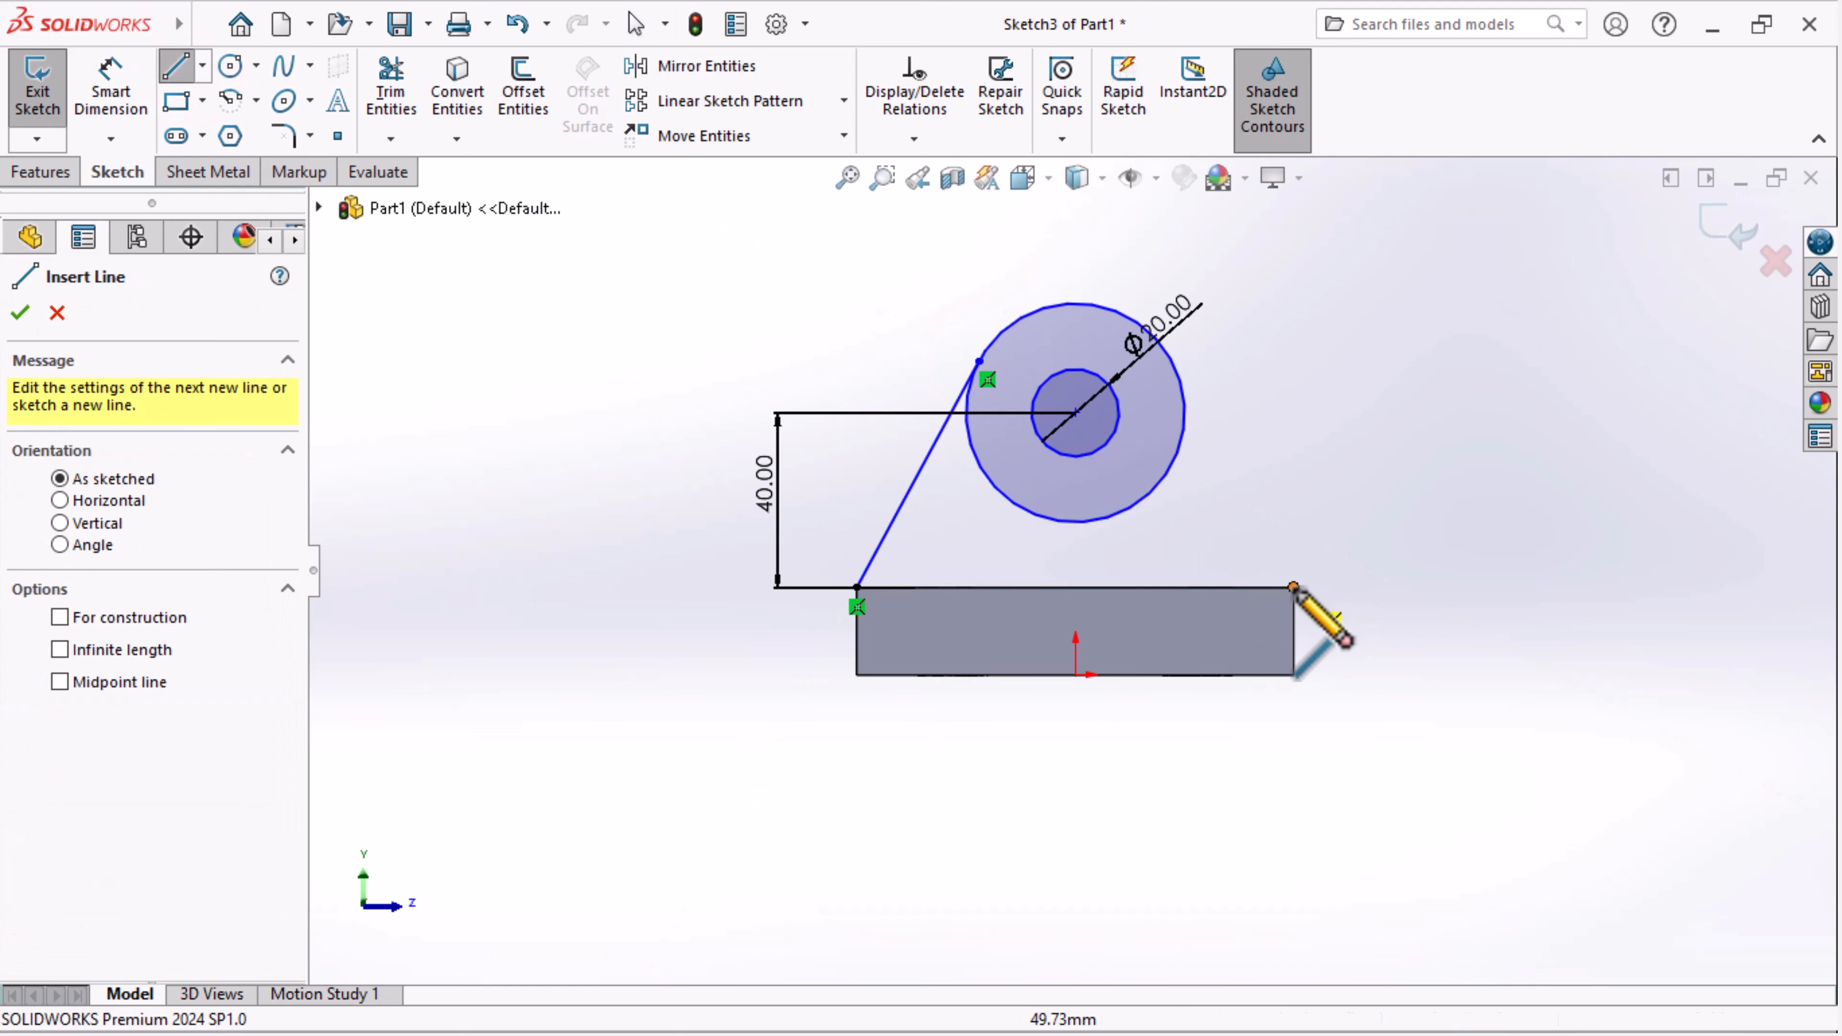
click(1292, 587)
click(1174, 368)
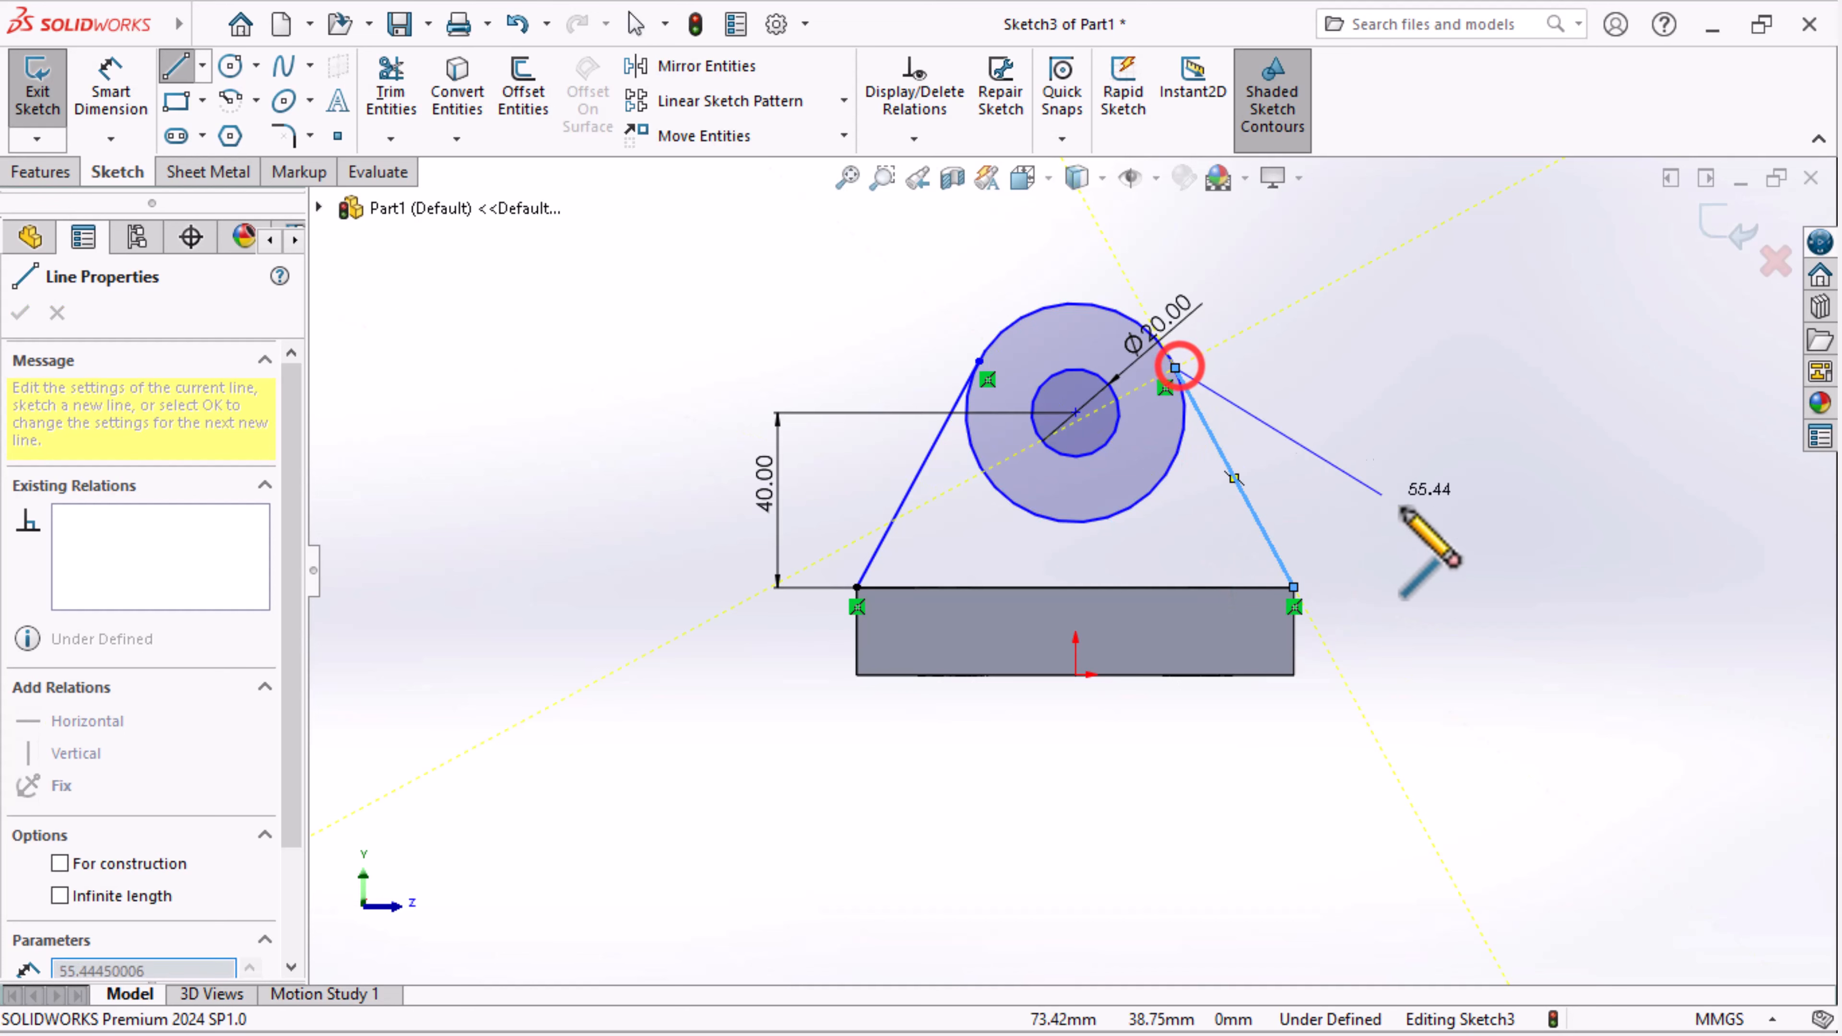
key(Escape)
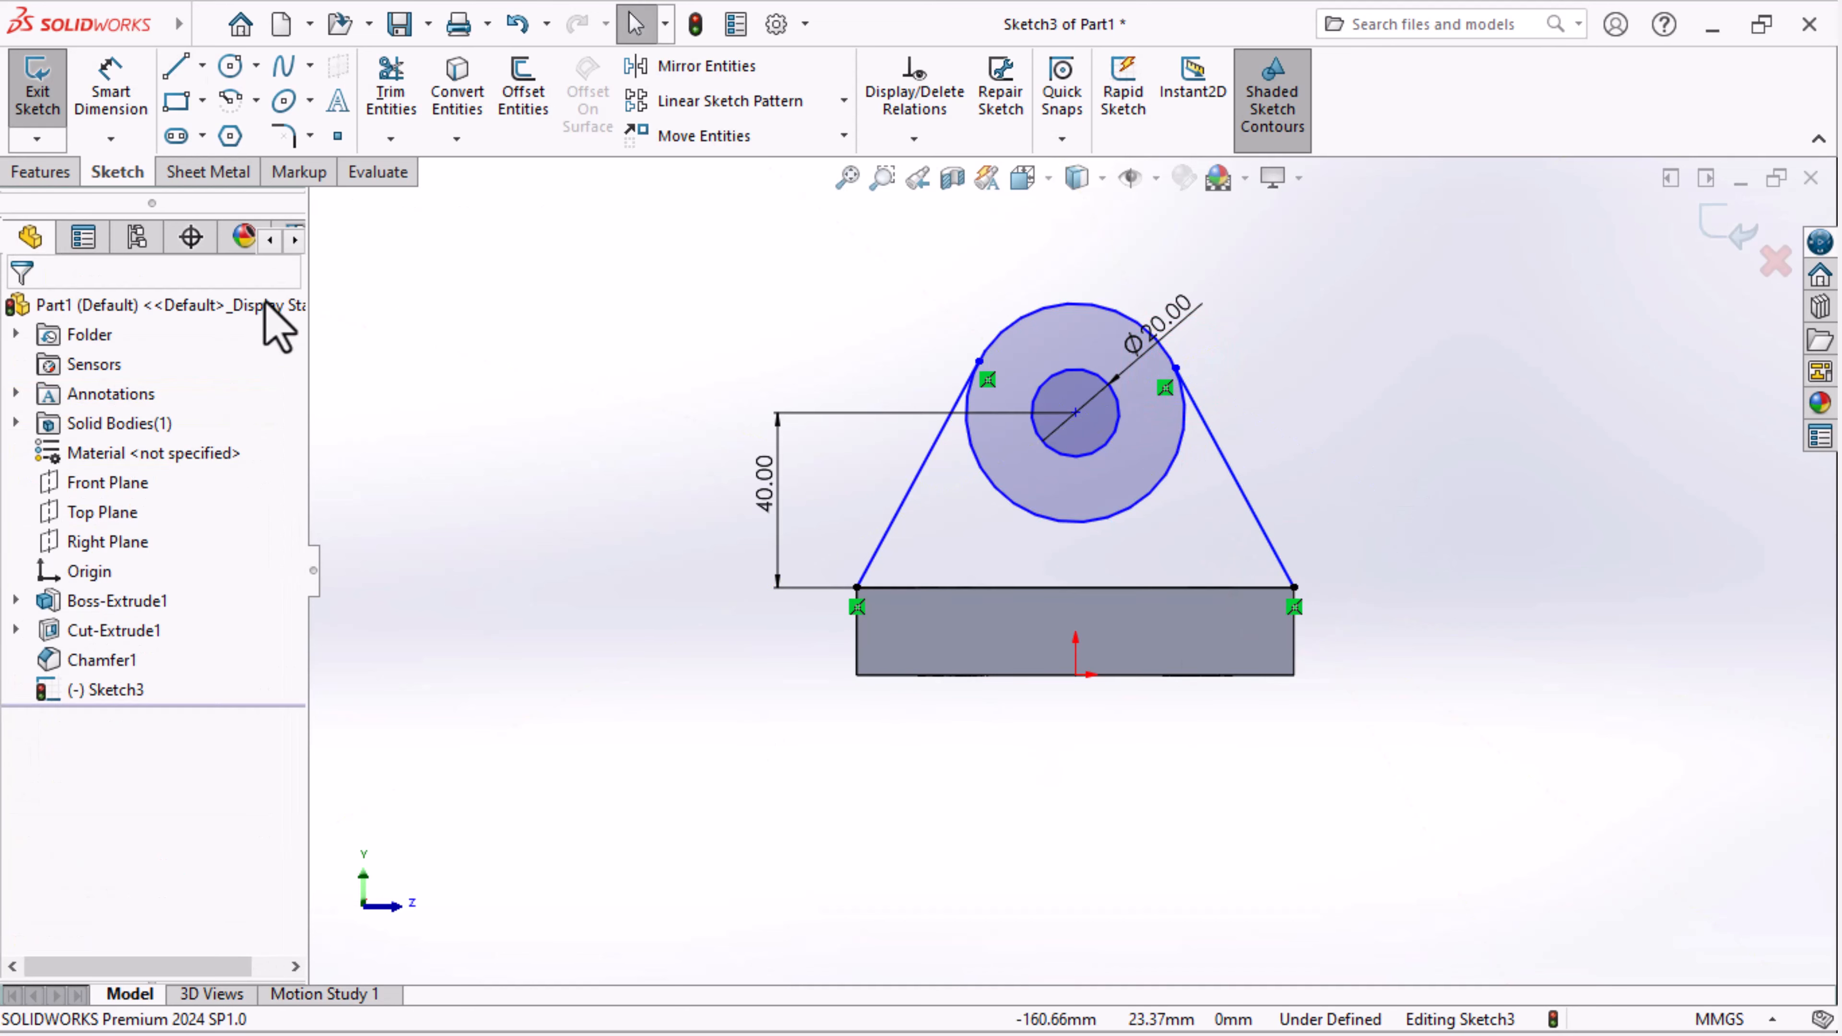
Trim away the lower part of the outer circle between the two slanted lines, leaving only the upper arc
click(390, 85)
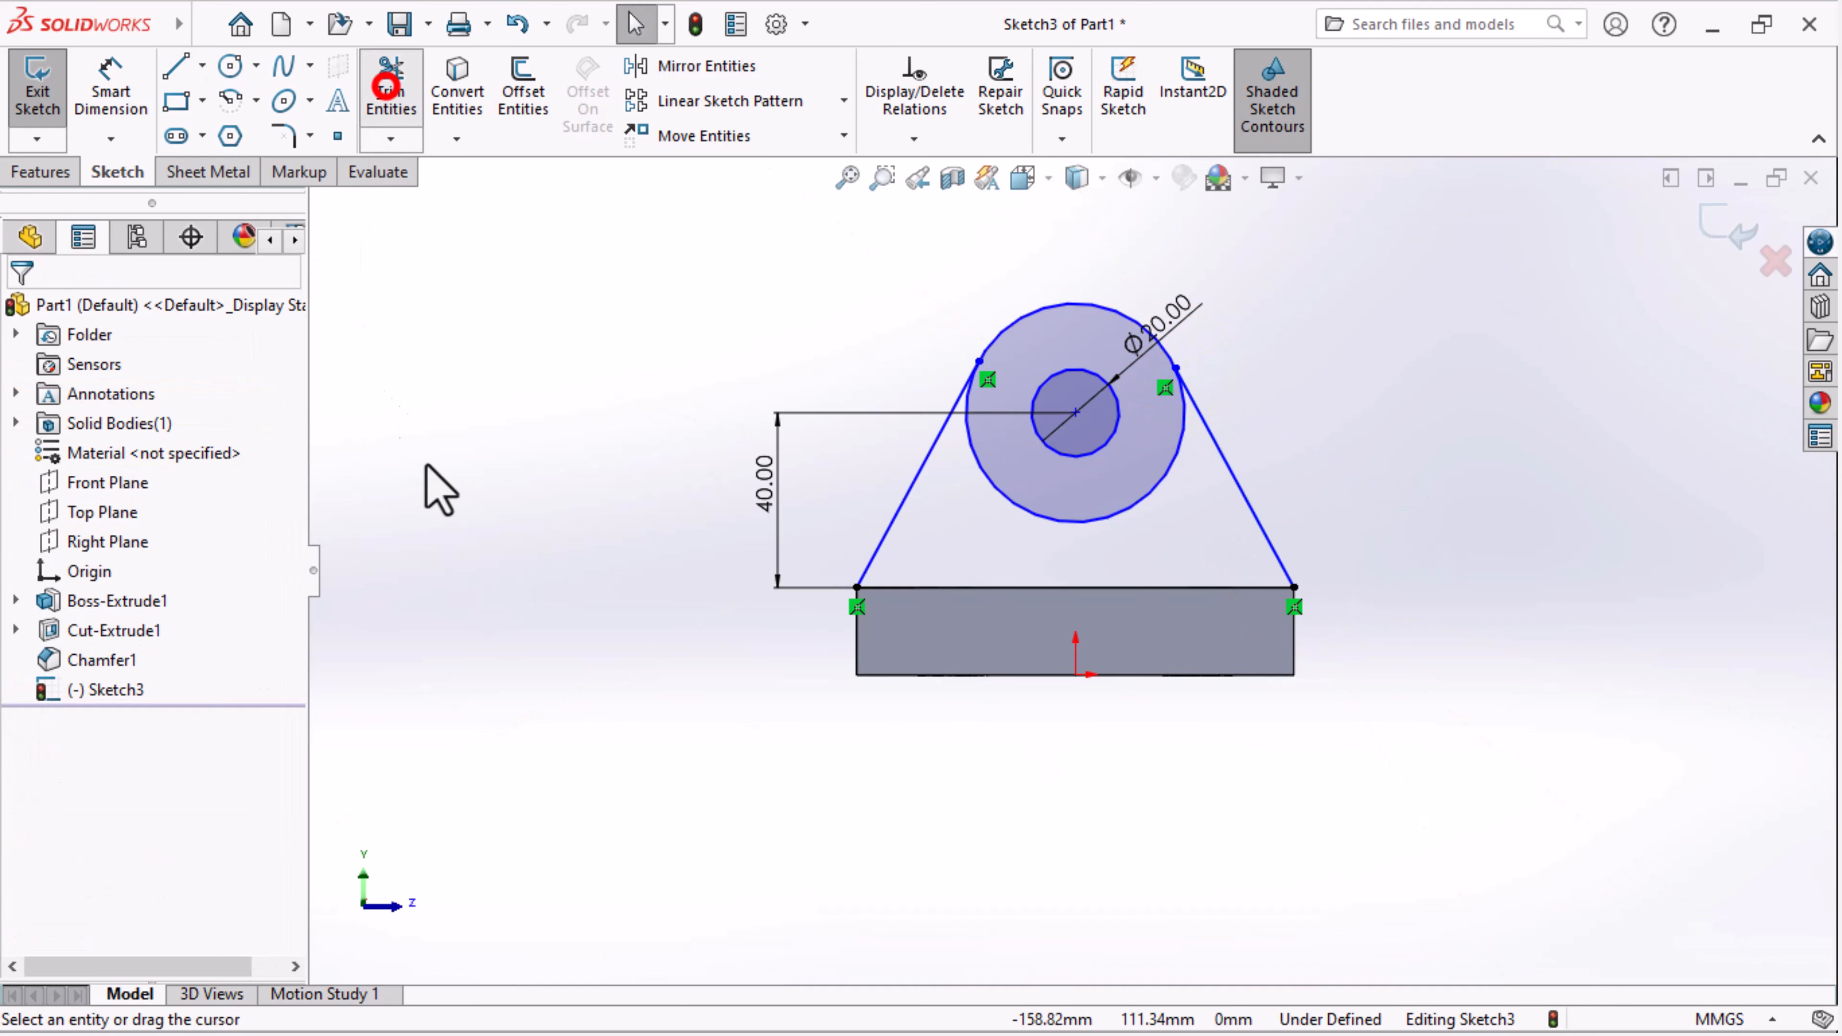
click(1002, 500)
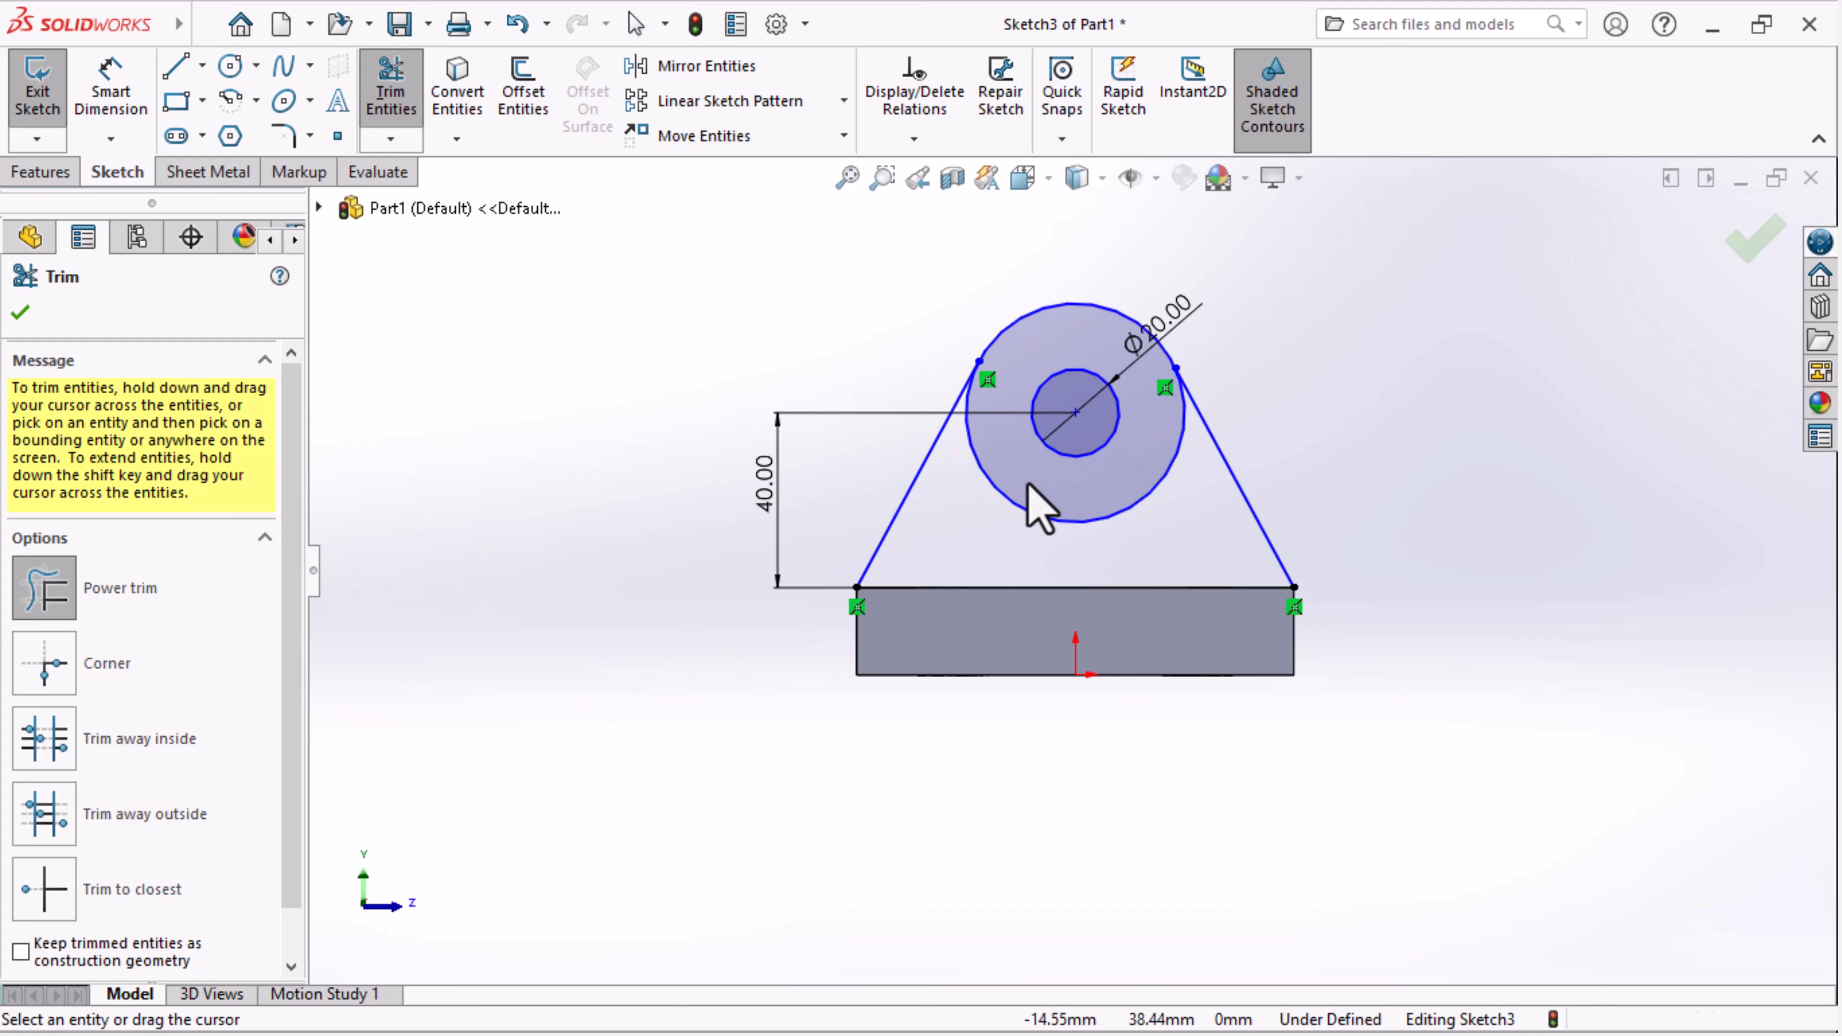
drag(1031, 470, 1017, 599)
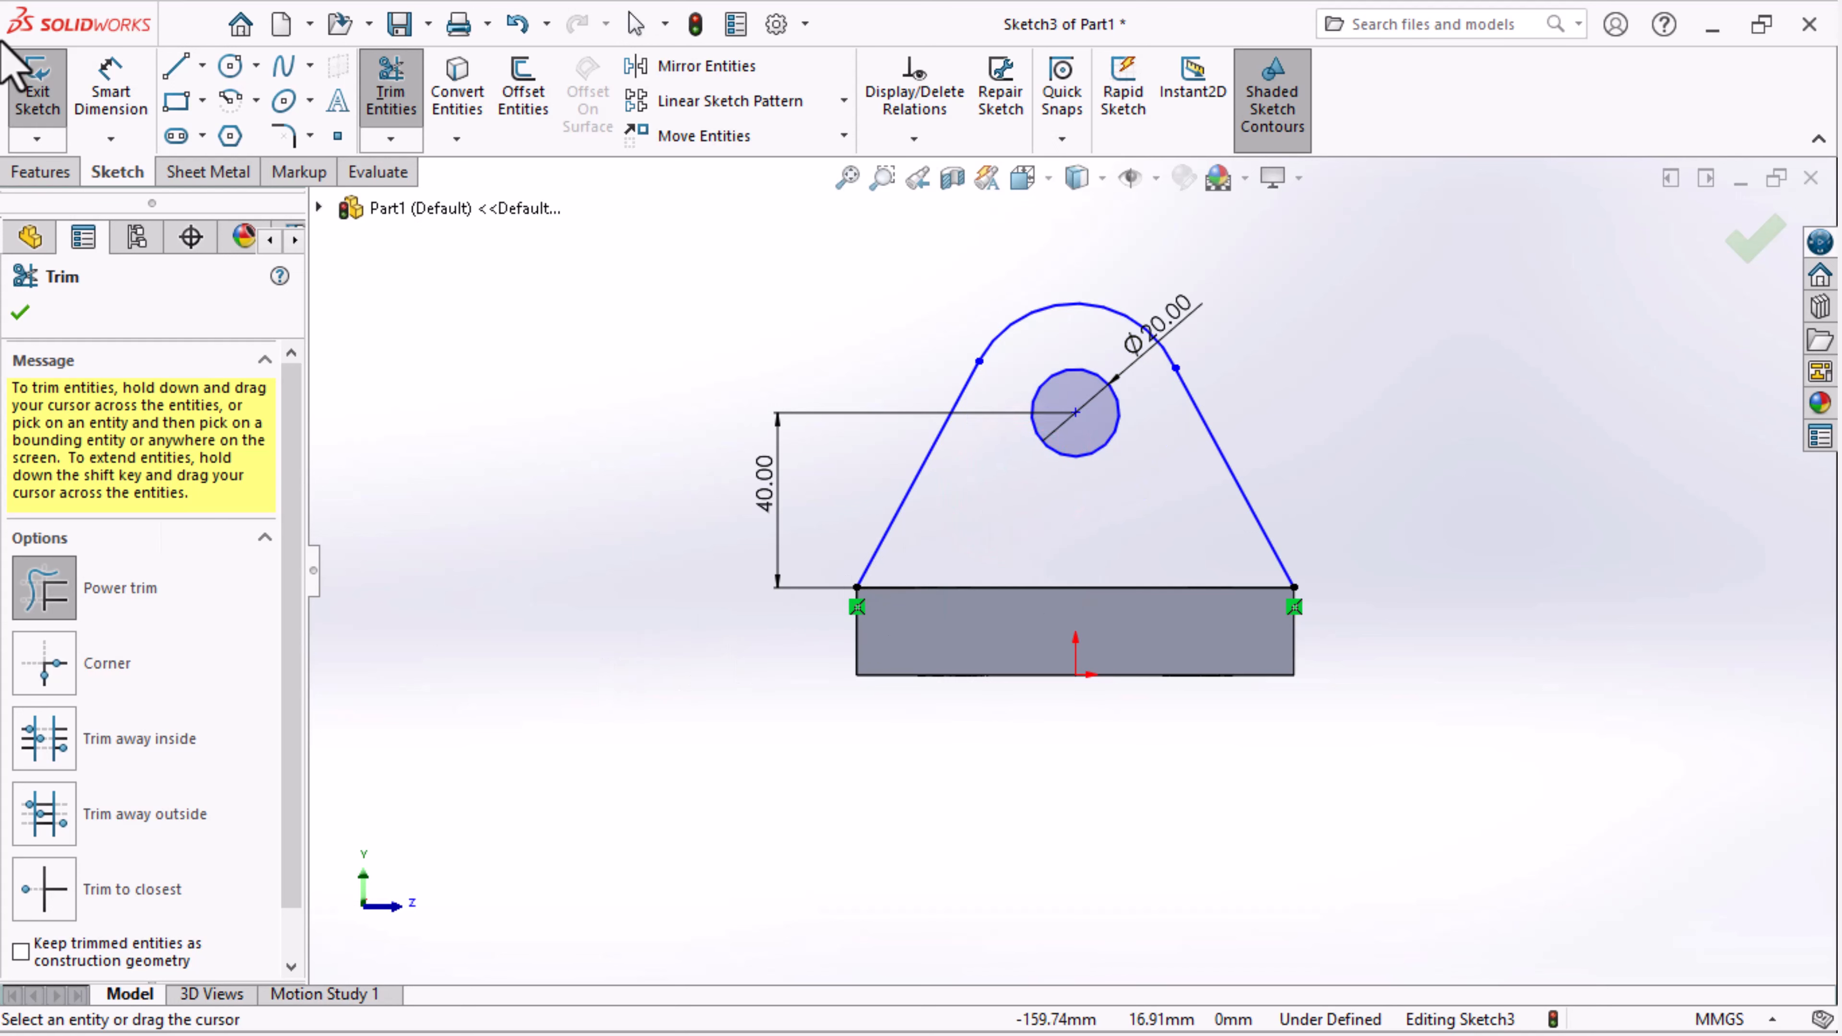
click(22, 313)
Close the profile with lines along the two vertical sides and the bottom edge of the end face, and finish the sketch
click(175, 66)
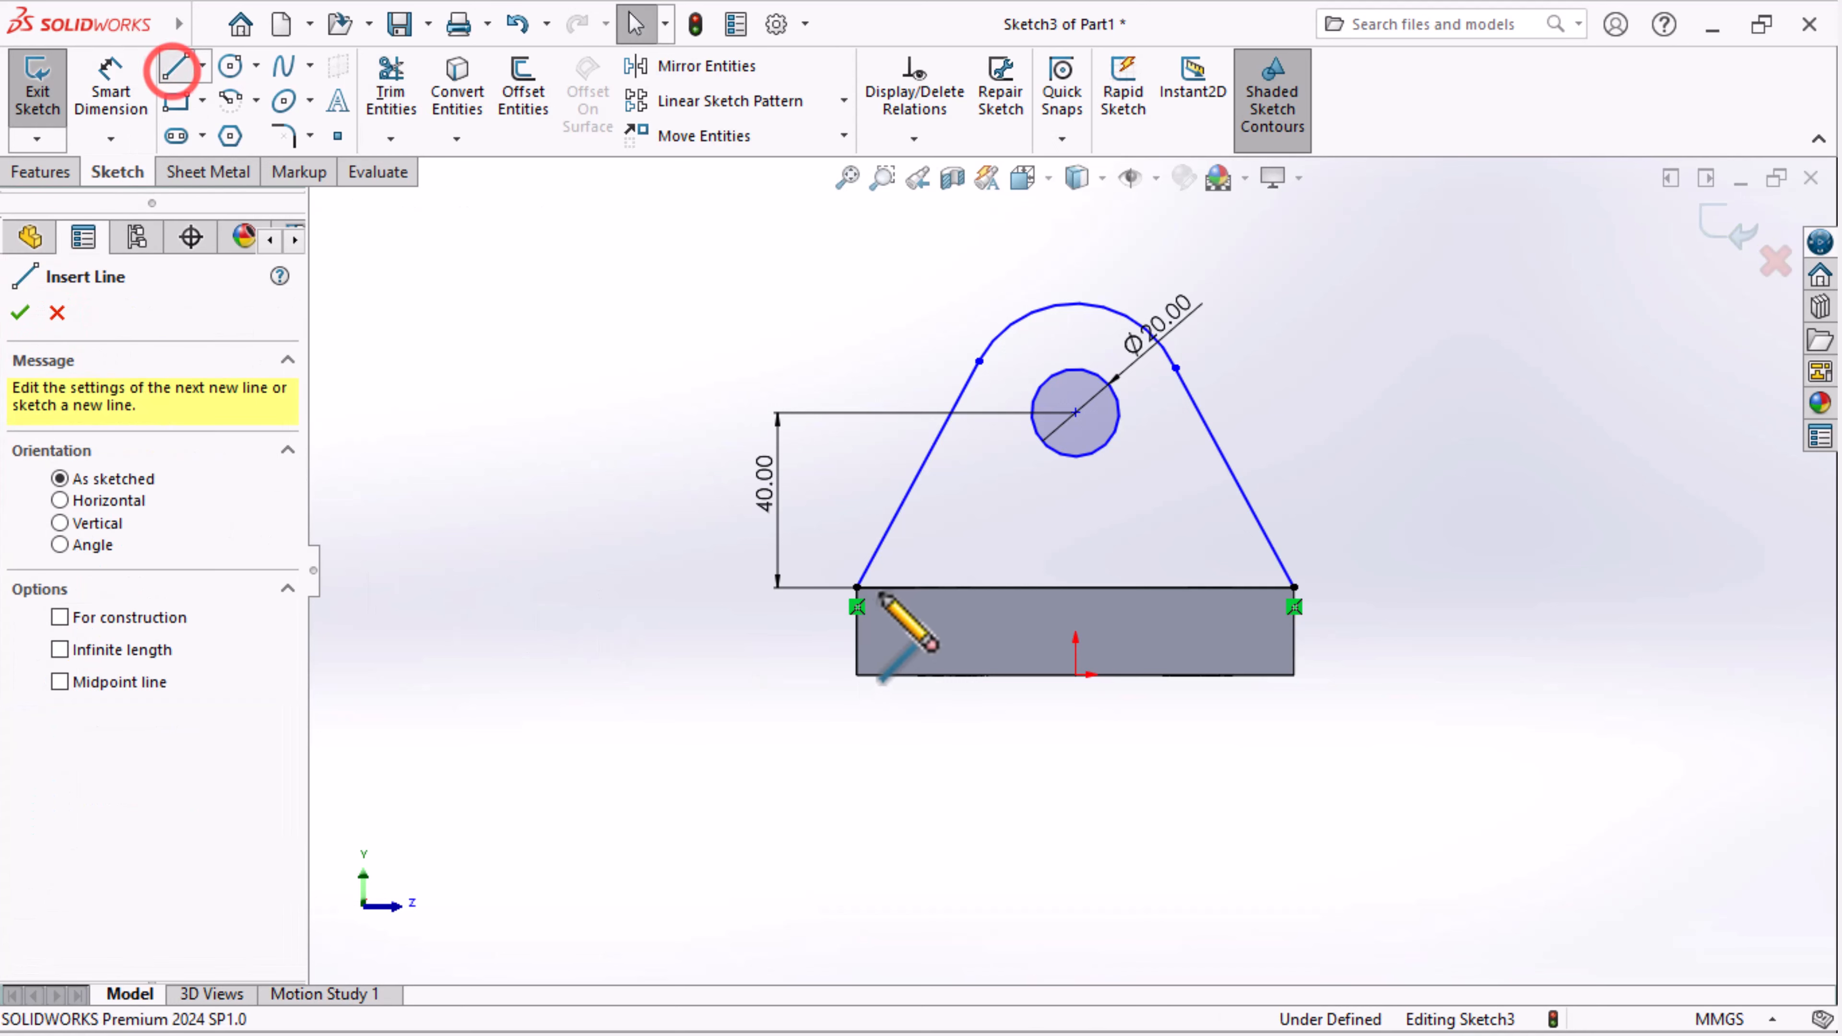
click(857, 587)
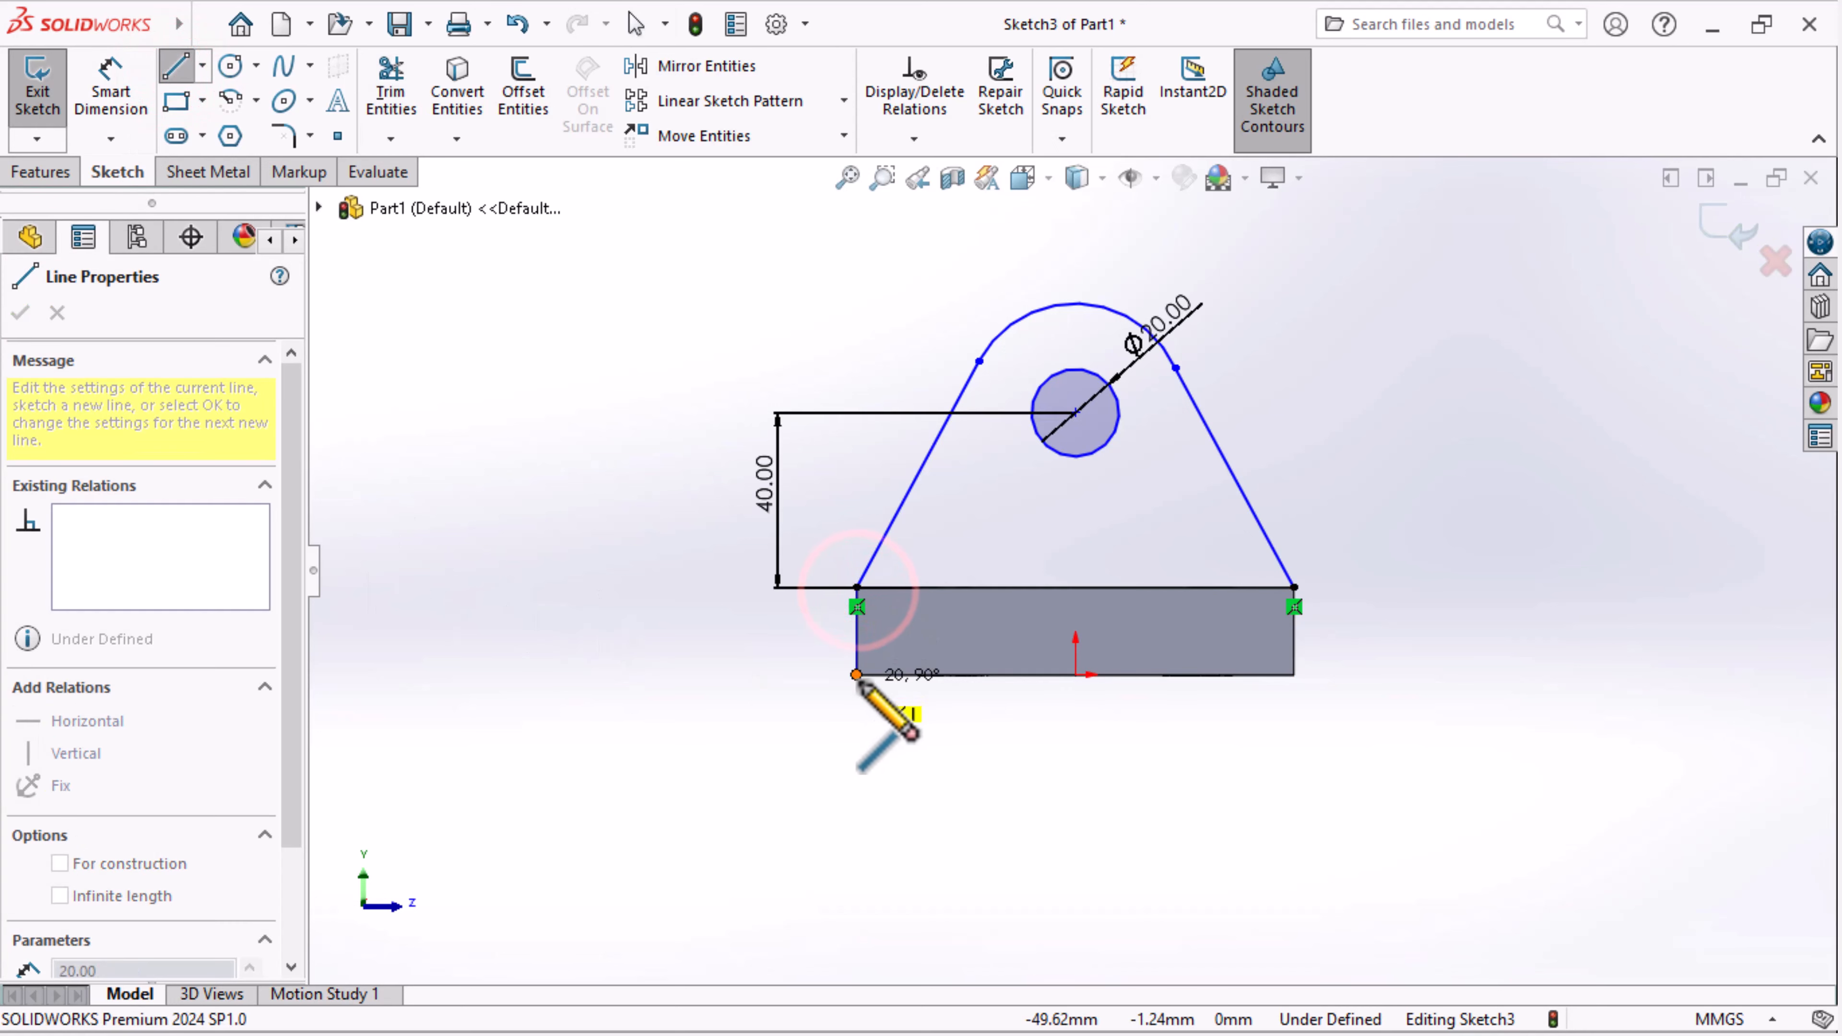
click(857, 674)
click(1294, 674)
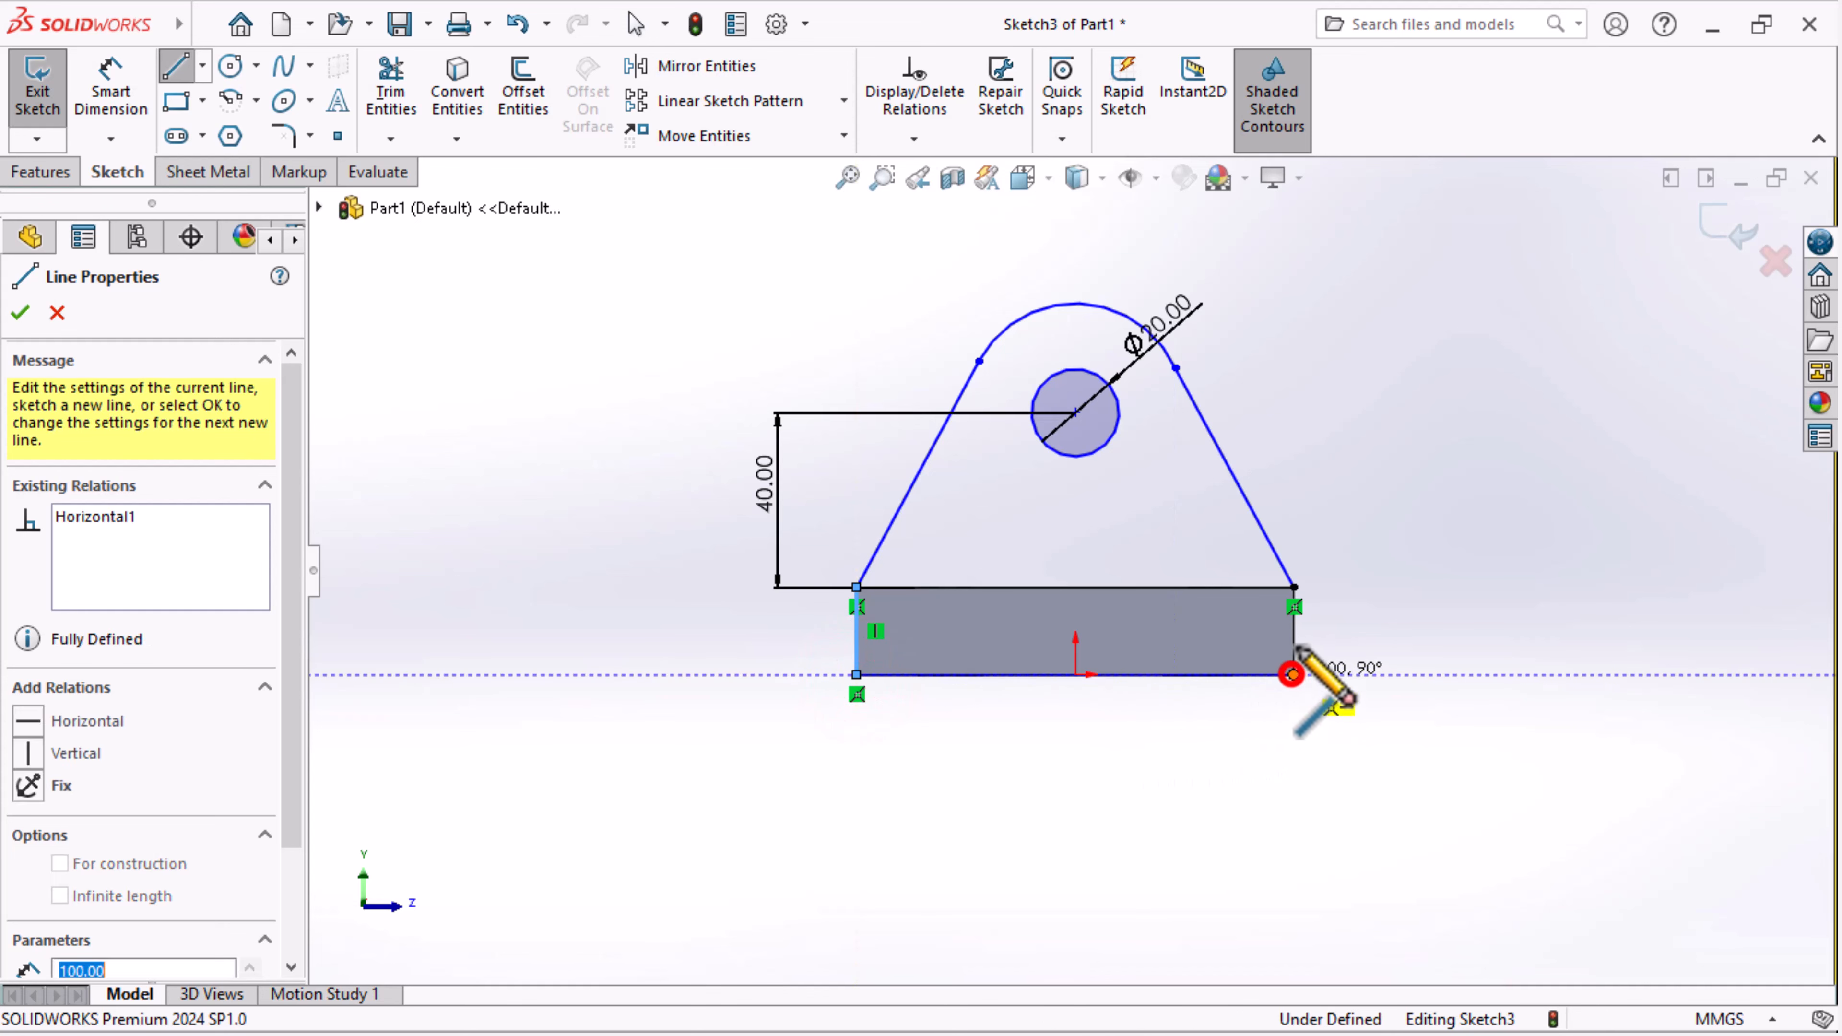
click(1294, 587)
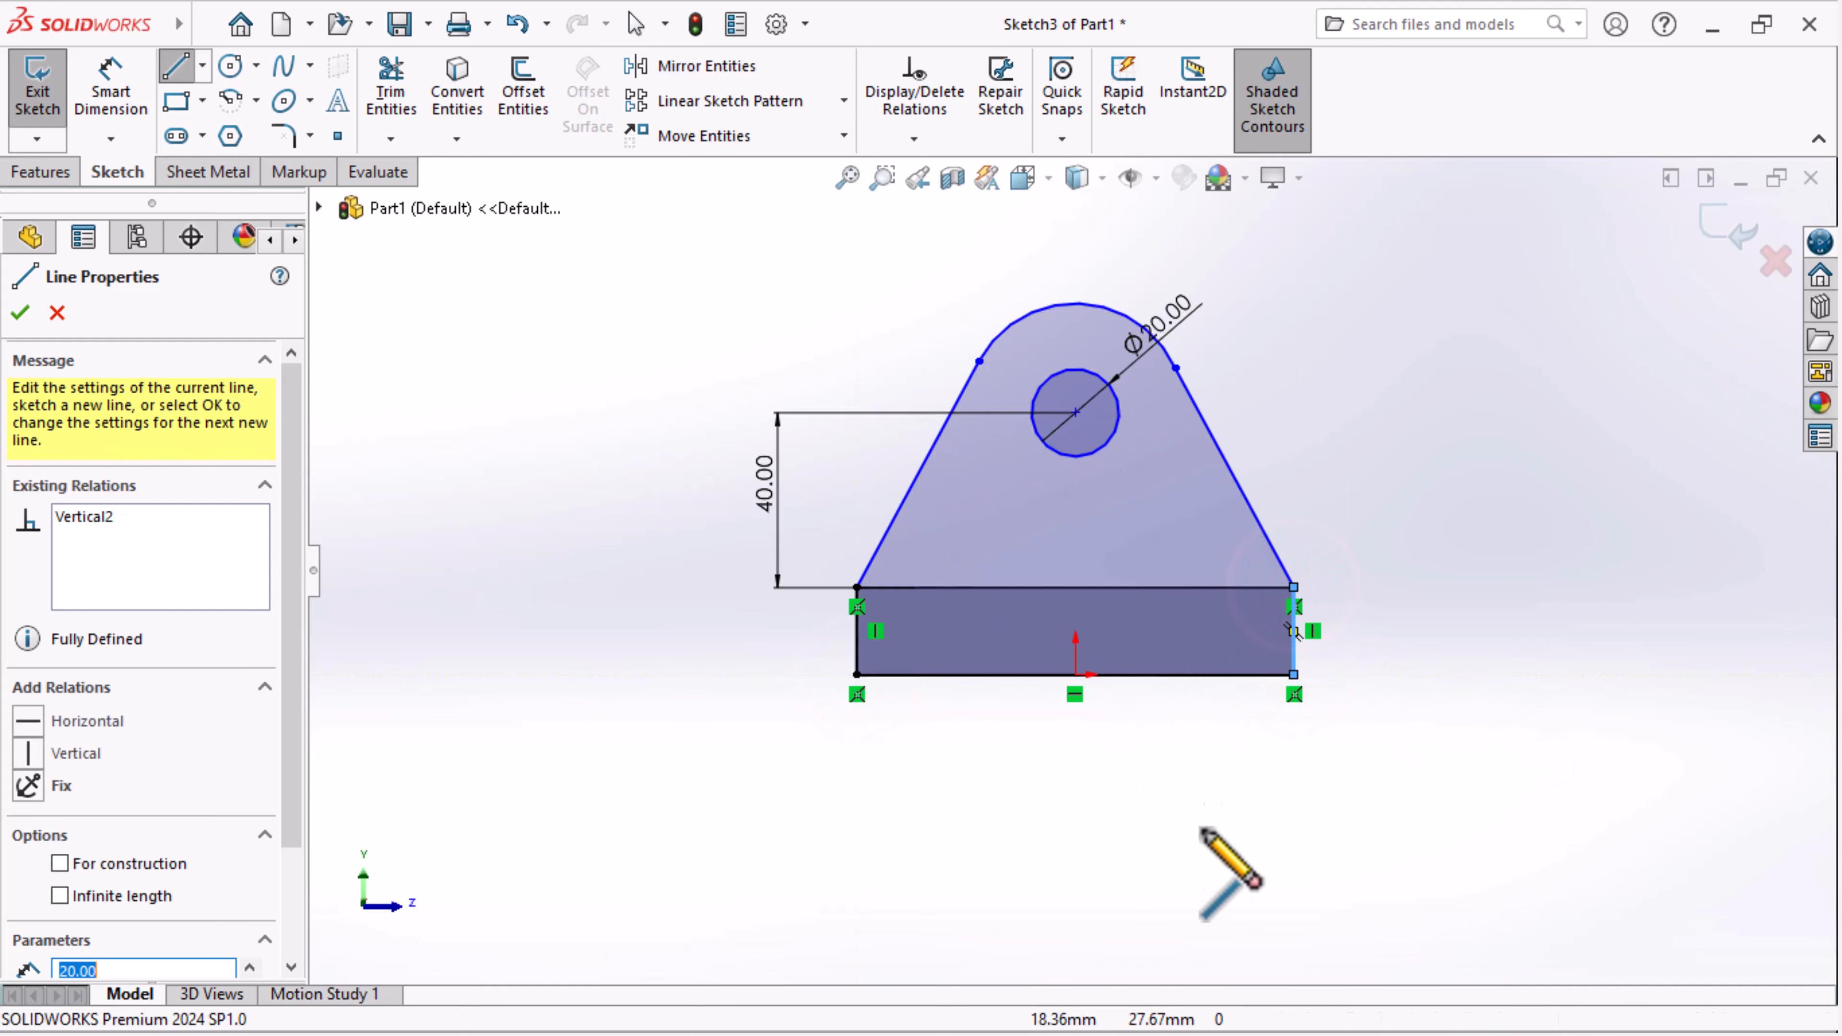
click(1729, 228)
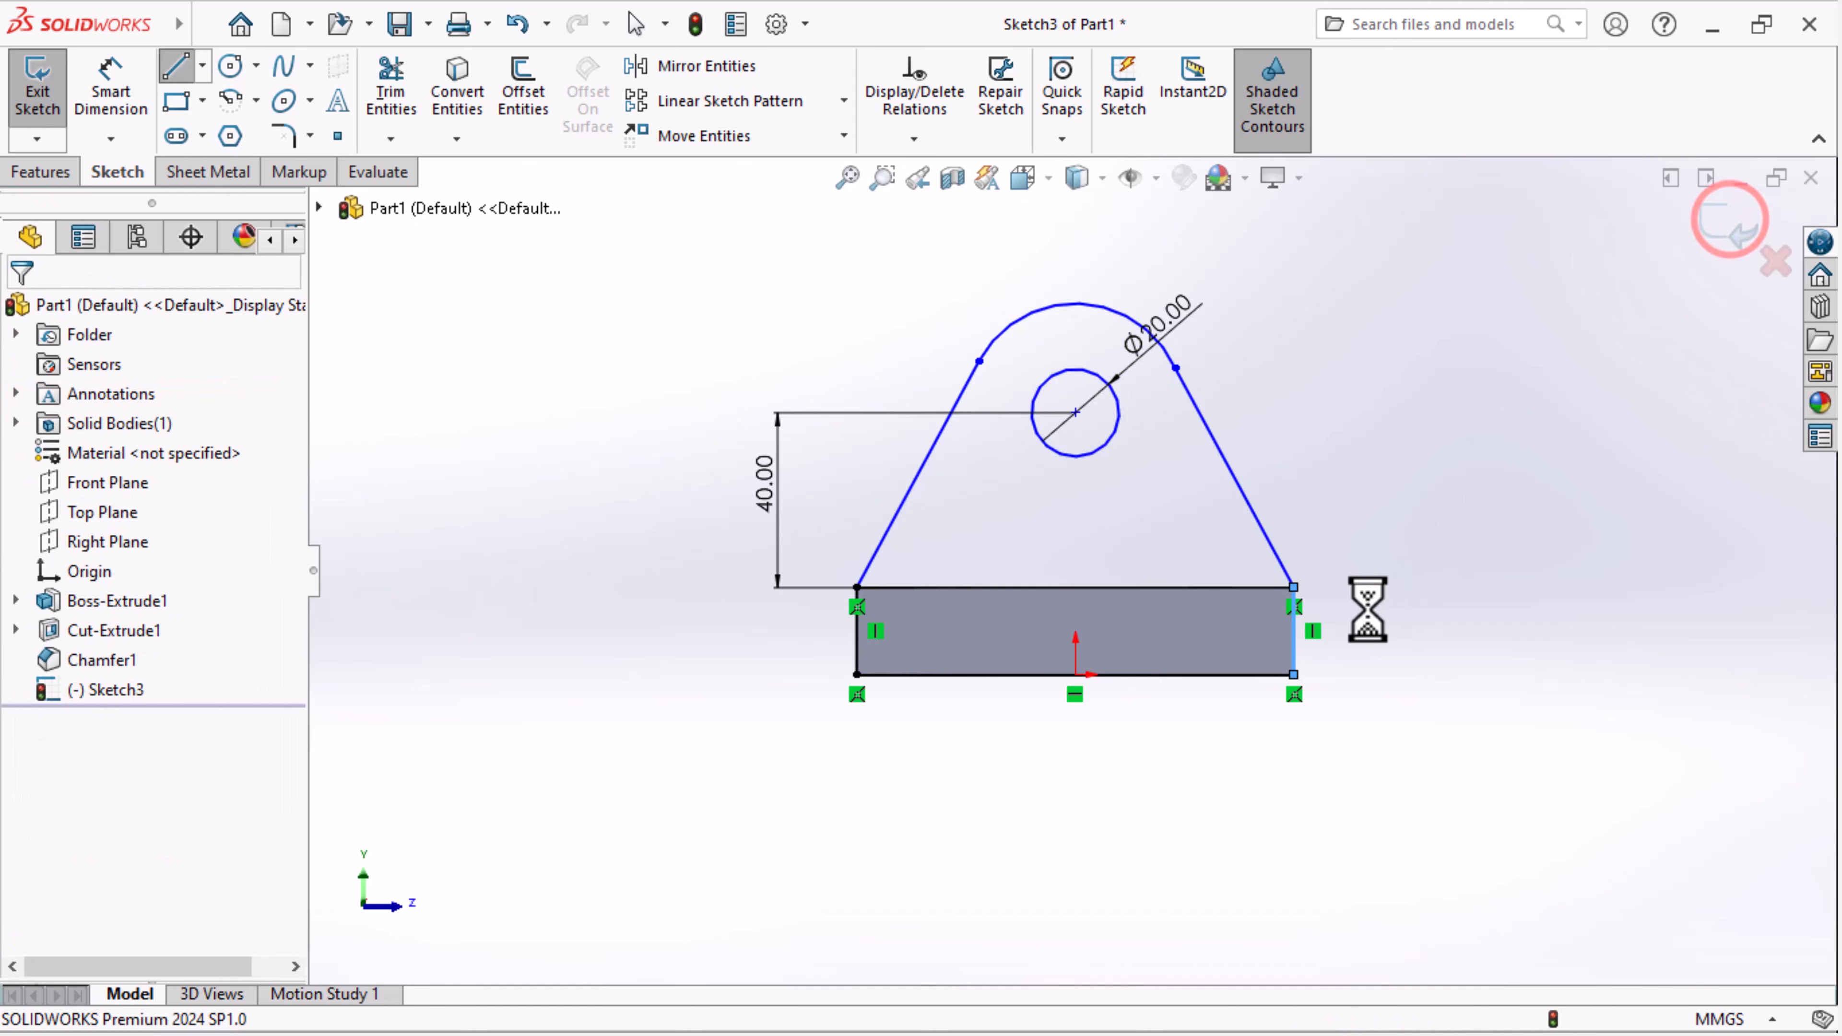
Extrude the upright profile as a Blind boss 20 mm outward from the plate's end face, merged with the plate
scroll(1385, 589, up, 3)
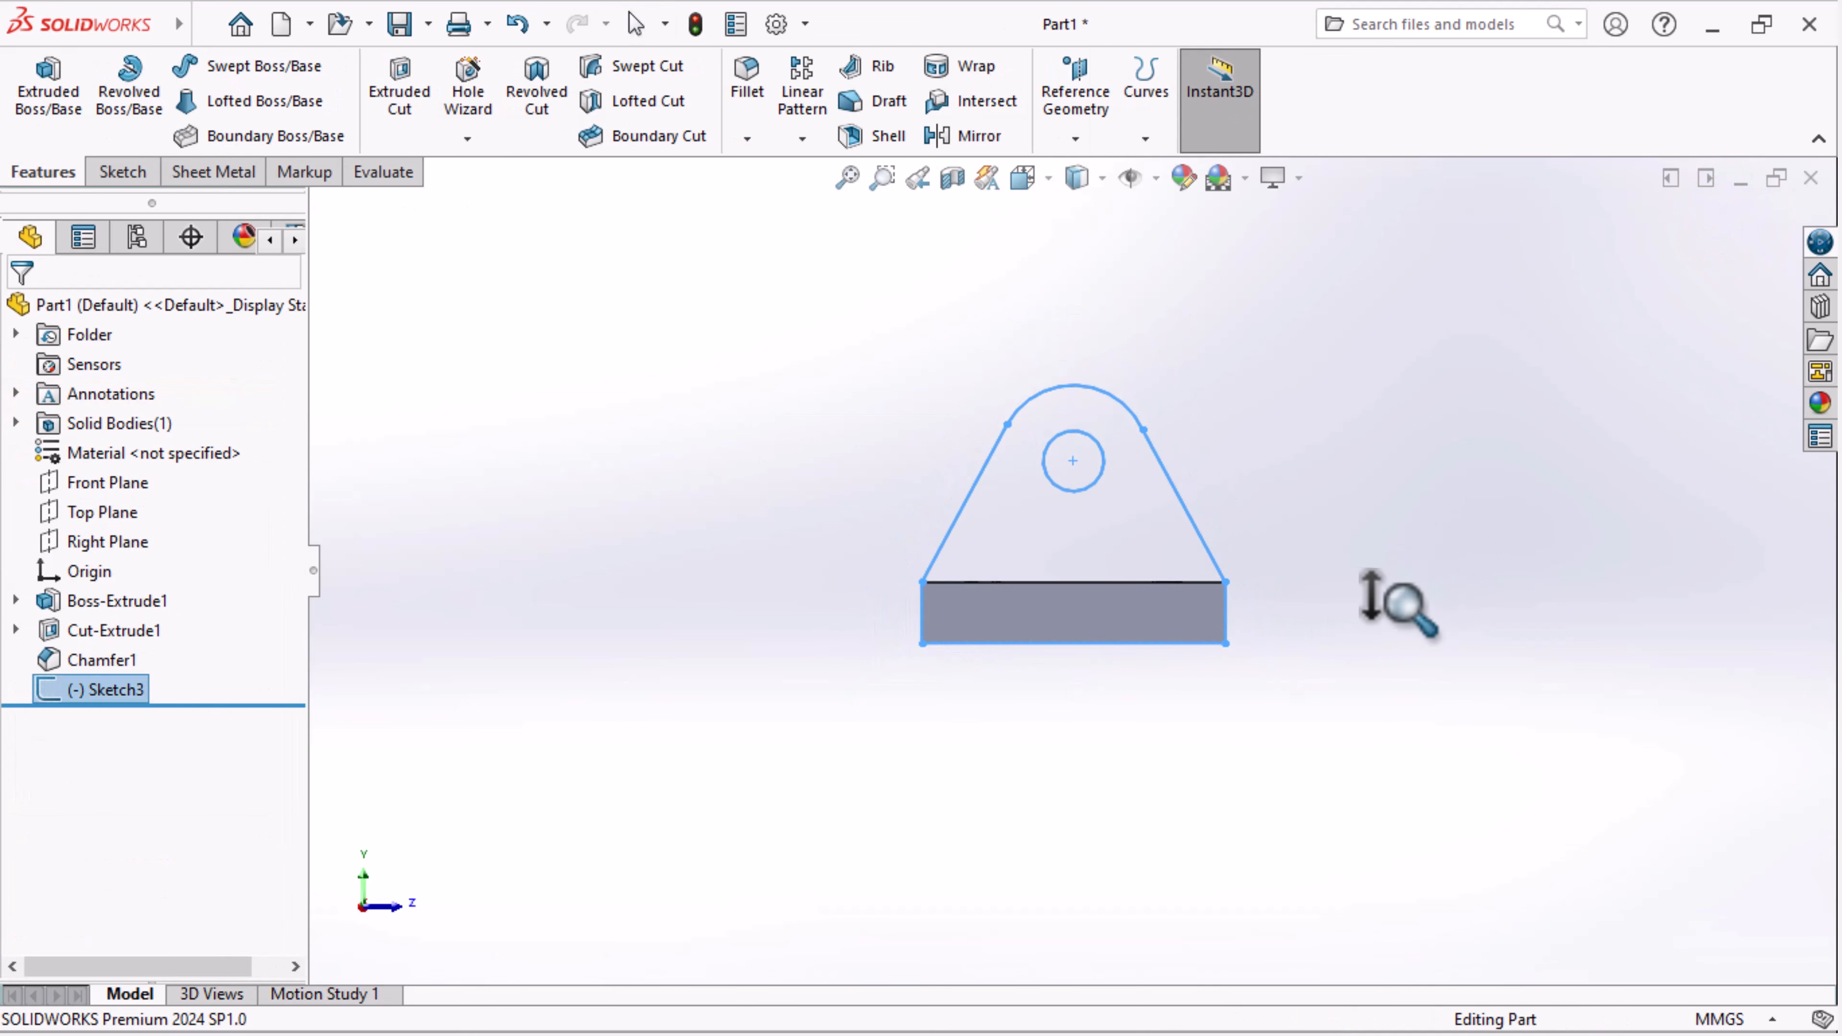
scroll(1443, 604, down, 1)
middle_drag(1443, 605, 1262, 631)
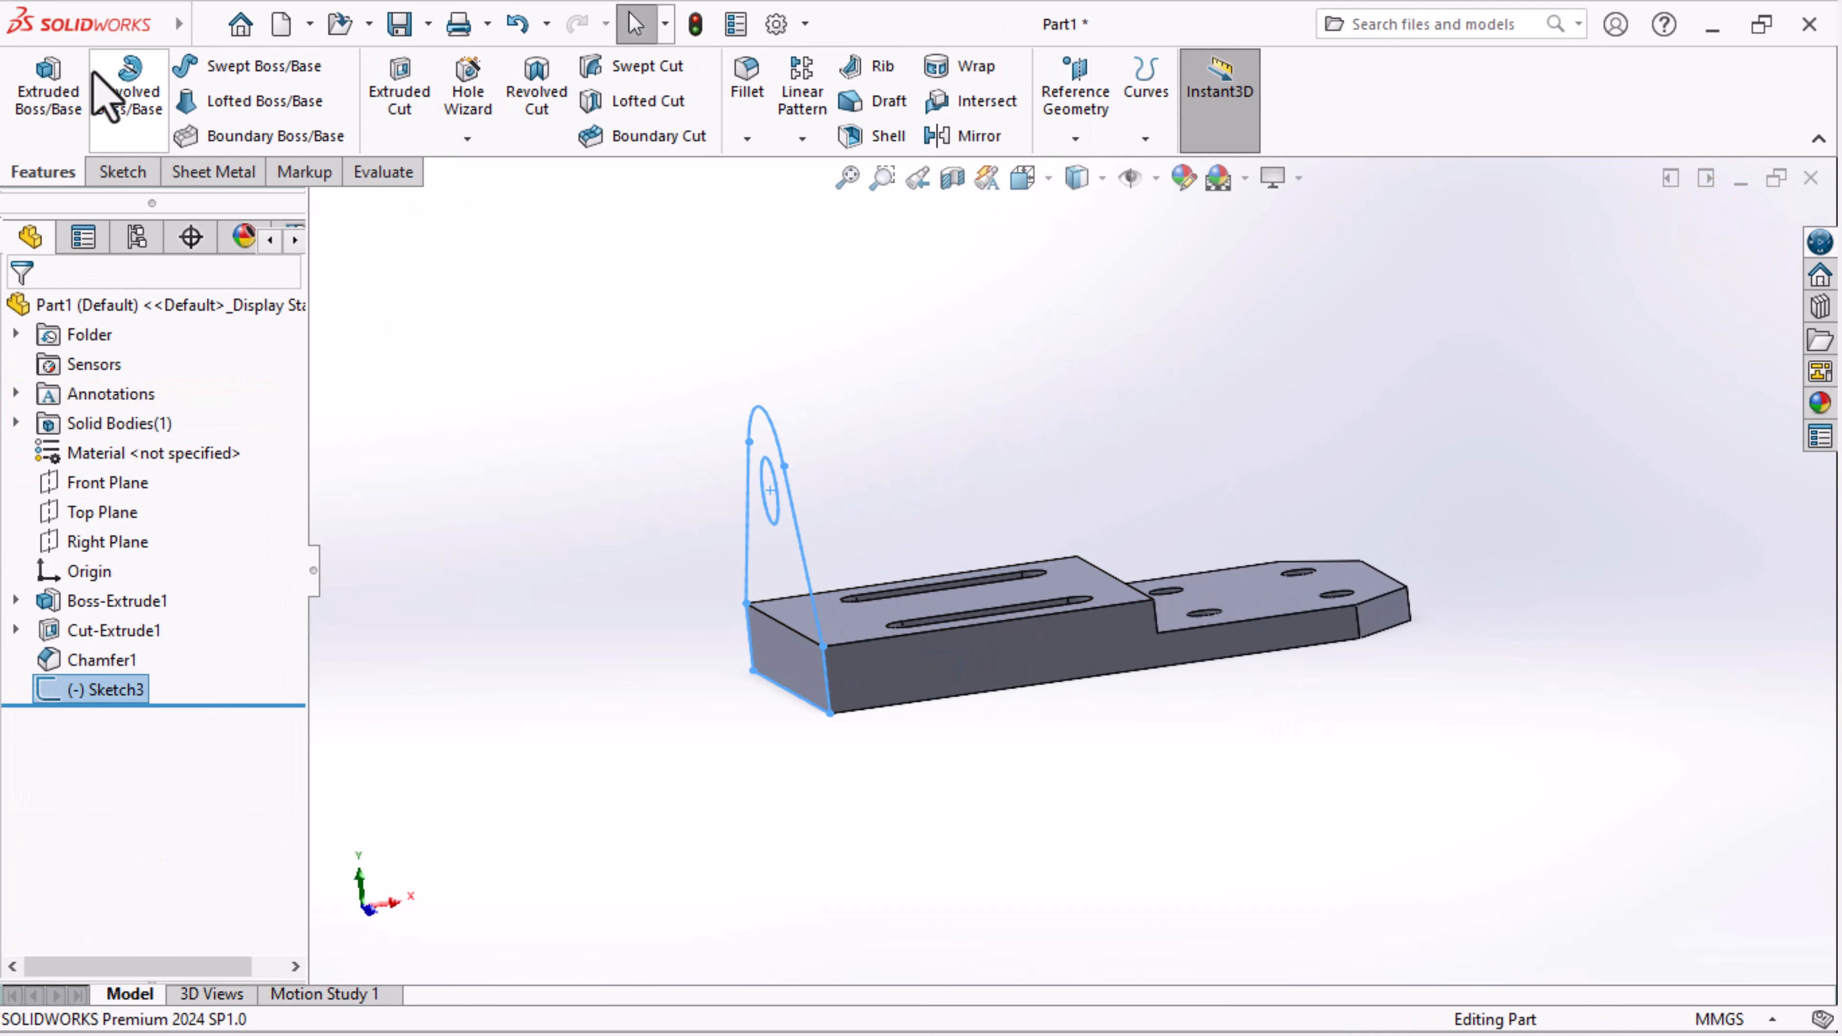
click(50, 72)
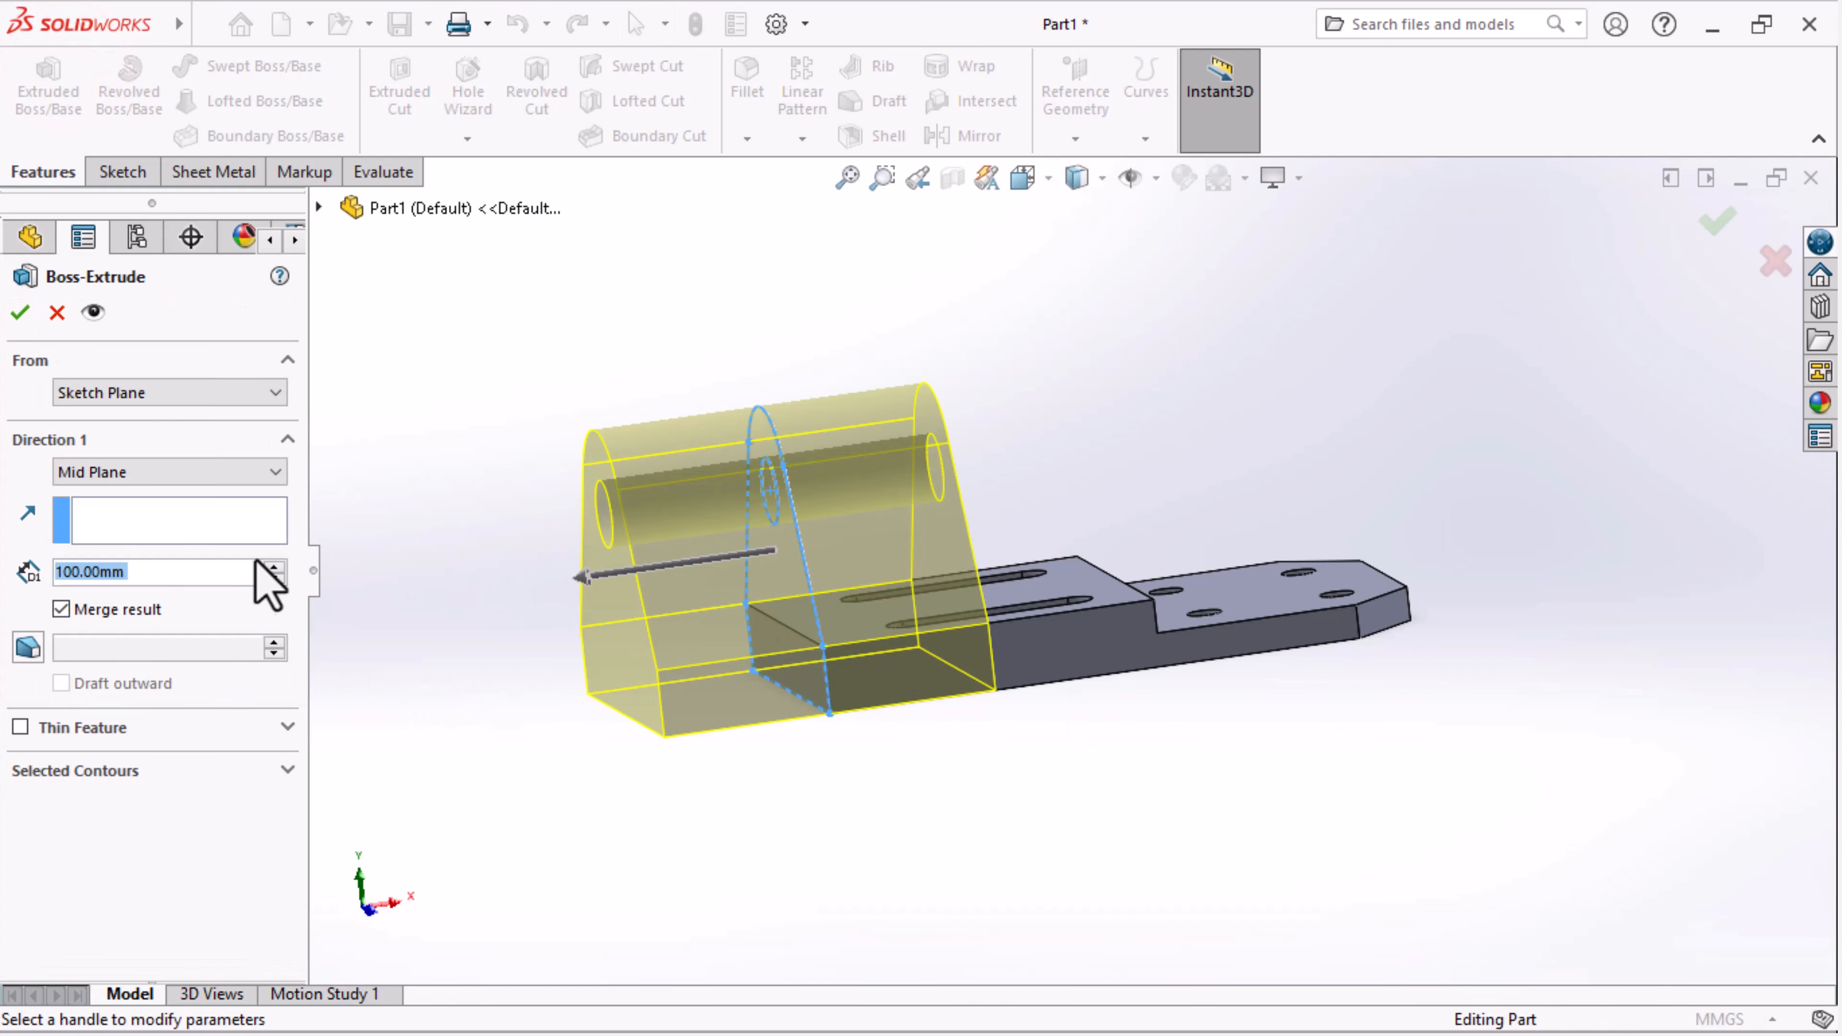
click(218, 472)
click(145, 496)
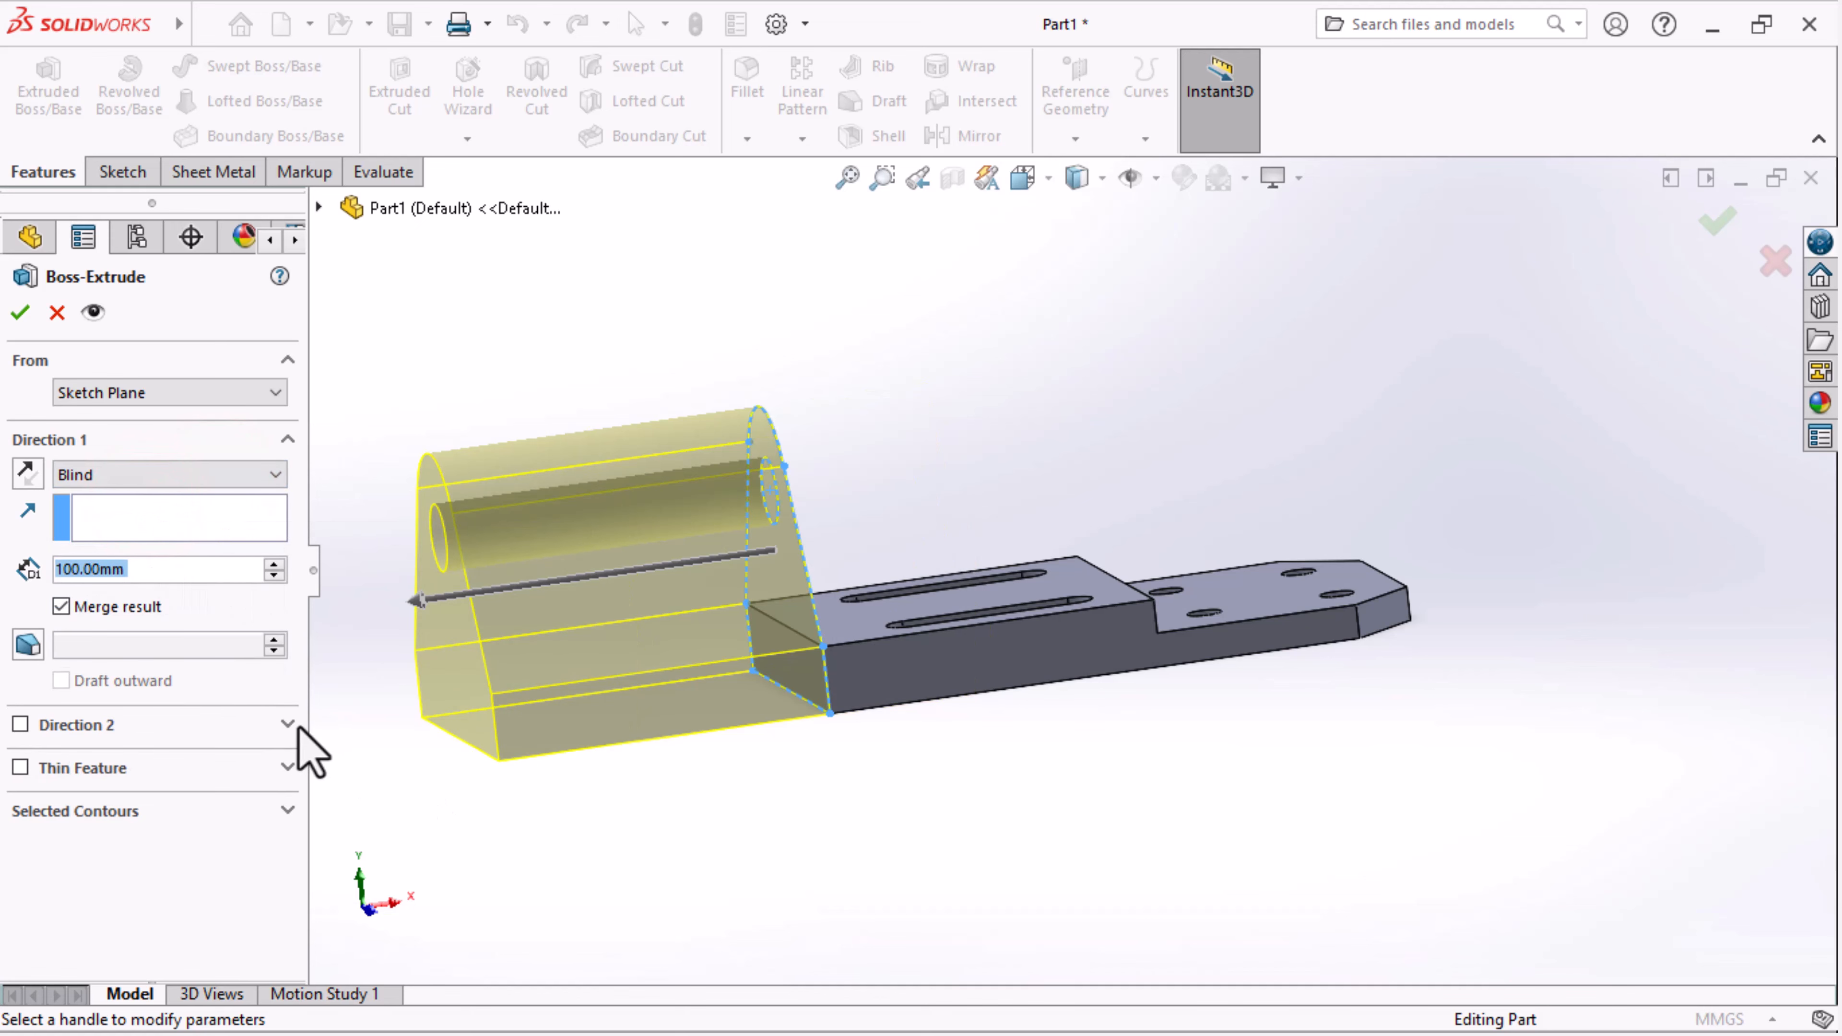
key(alt+Tab)
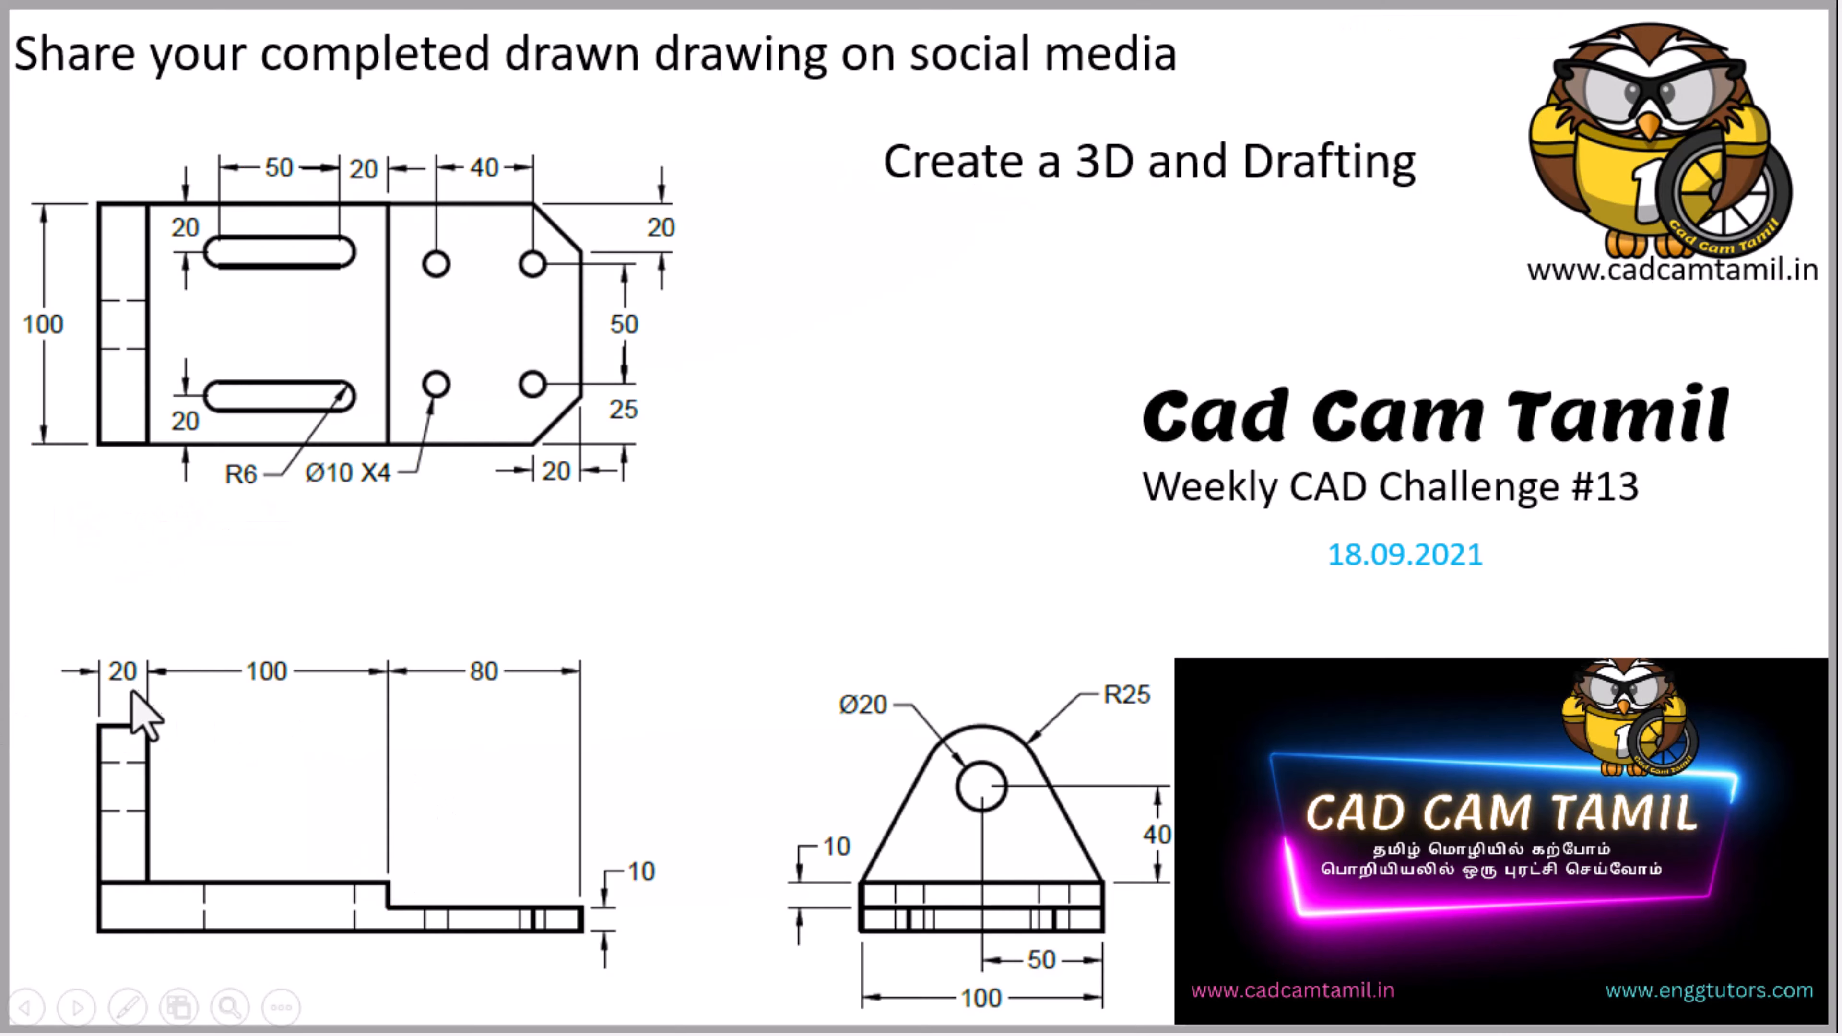
key(alt+Tab)
drag(56, 569, 99, 556)
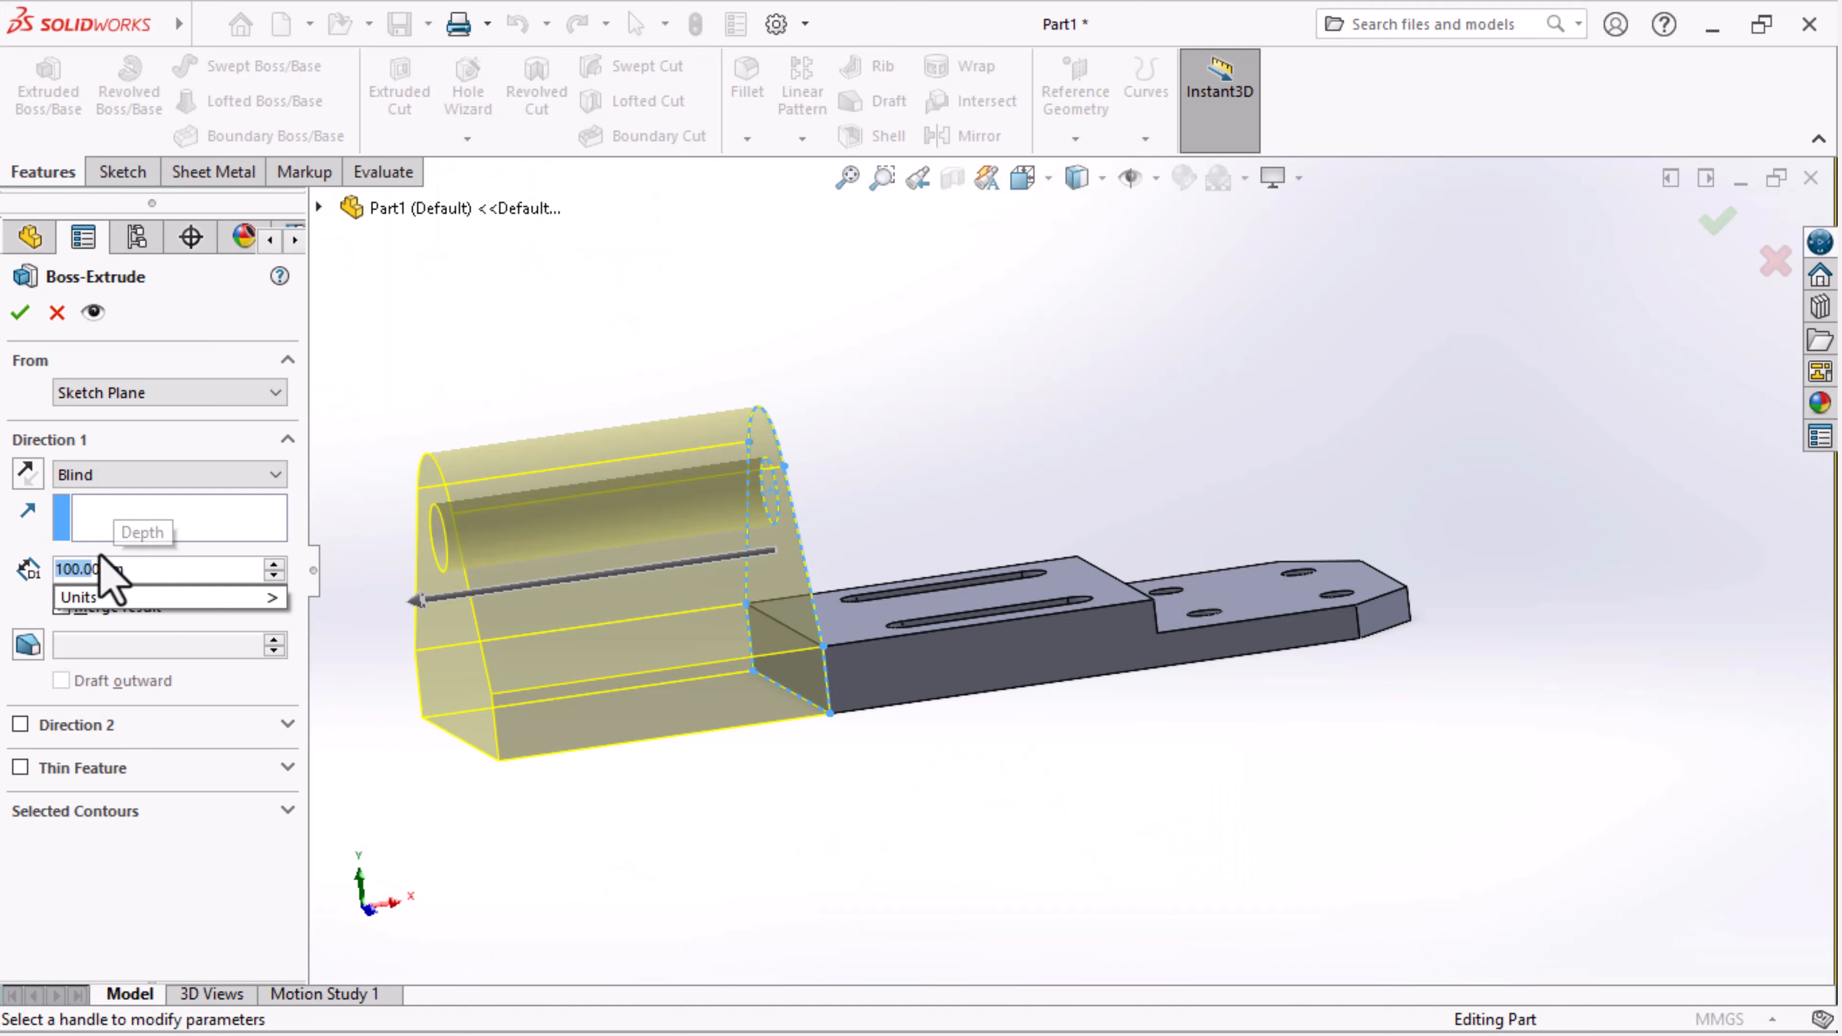
text(200)
key(Return)
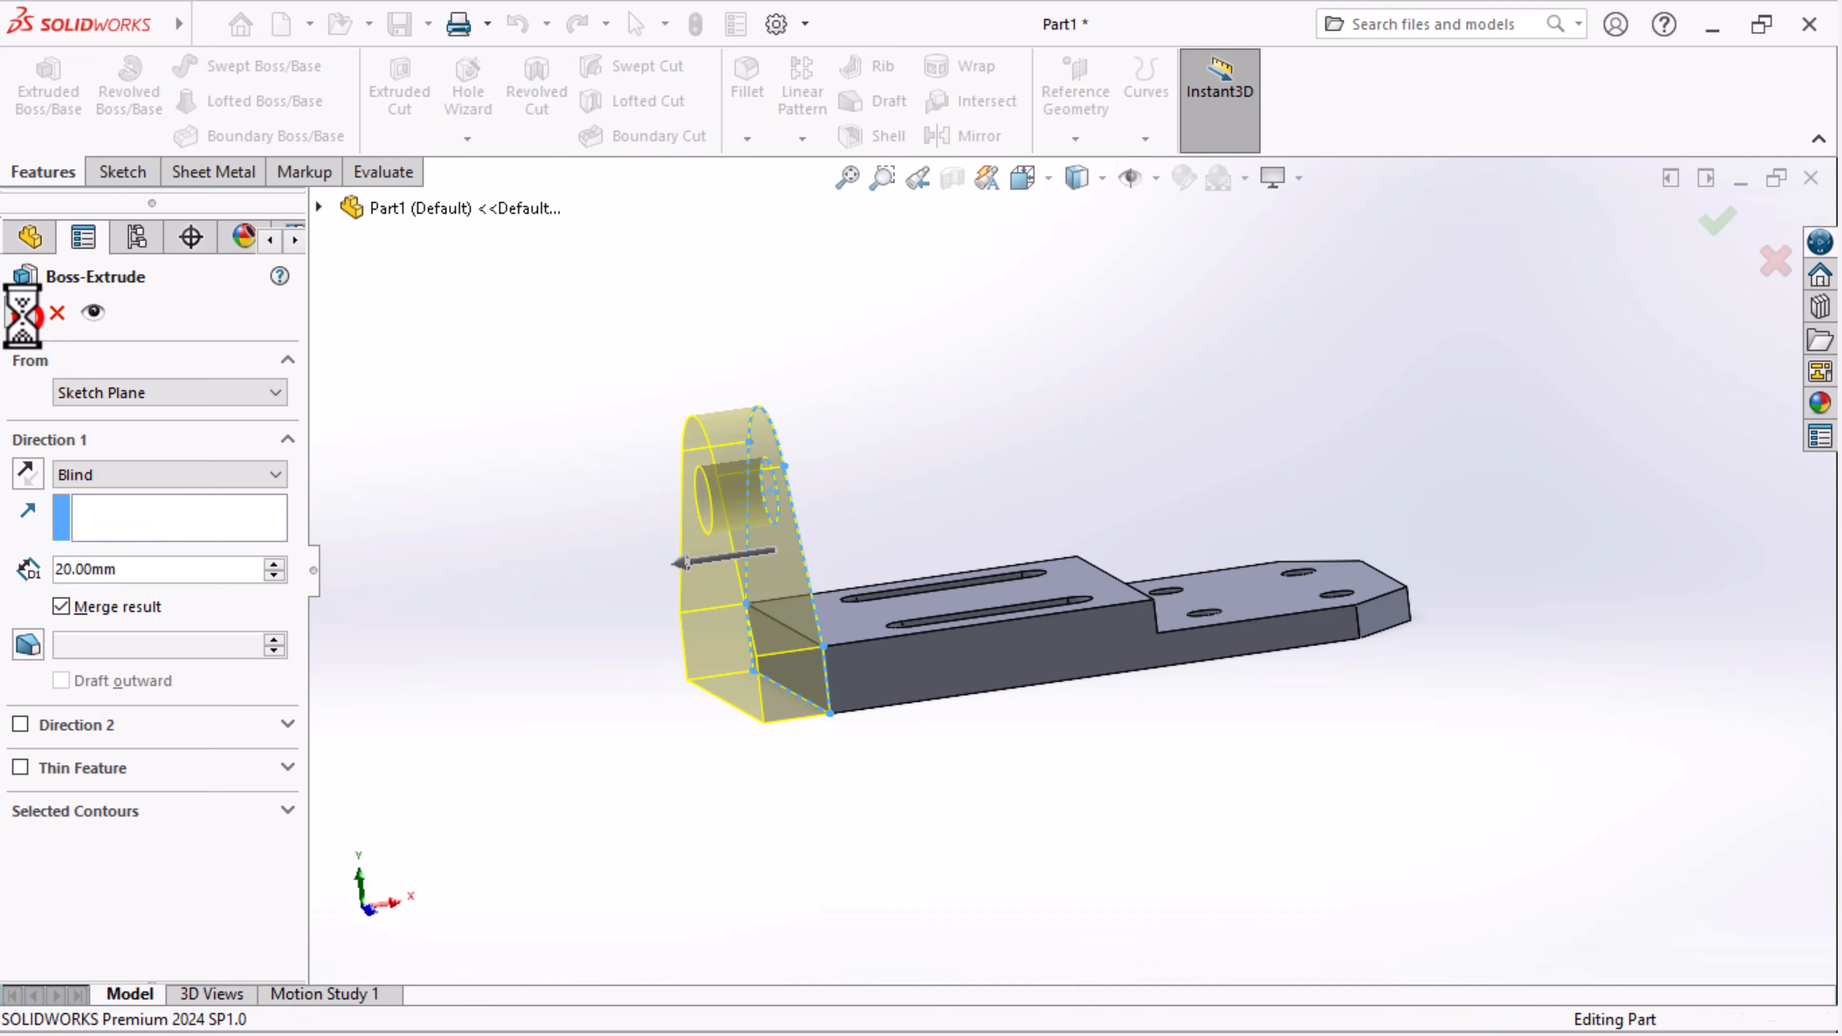
click(20, 311)
Inspect the finished bracket with its upright, slots, holes and chamfered corners from different angles
click(1589, 717)
middle_drag(1327, 774, 1277, 849)
scroll(1192, 761, up, 2)
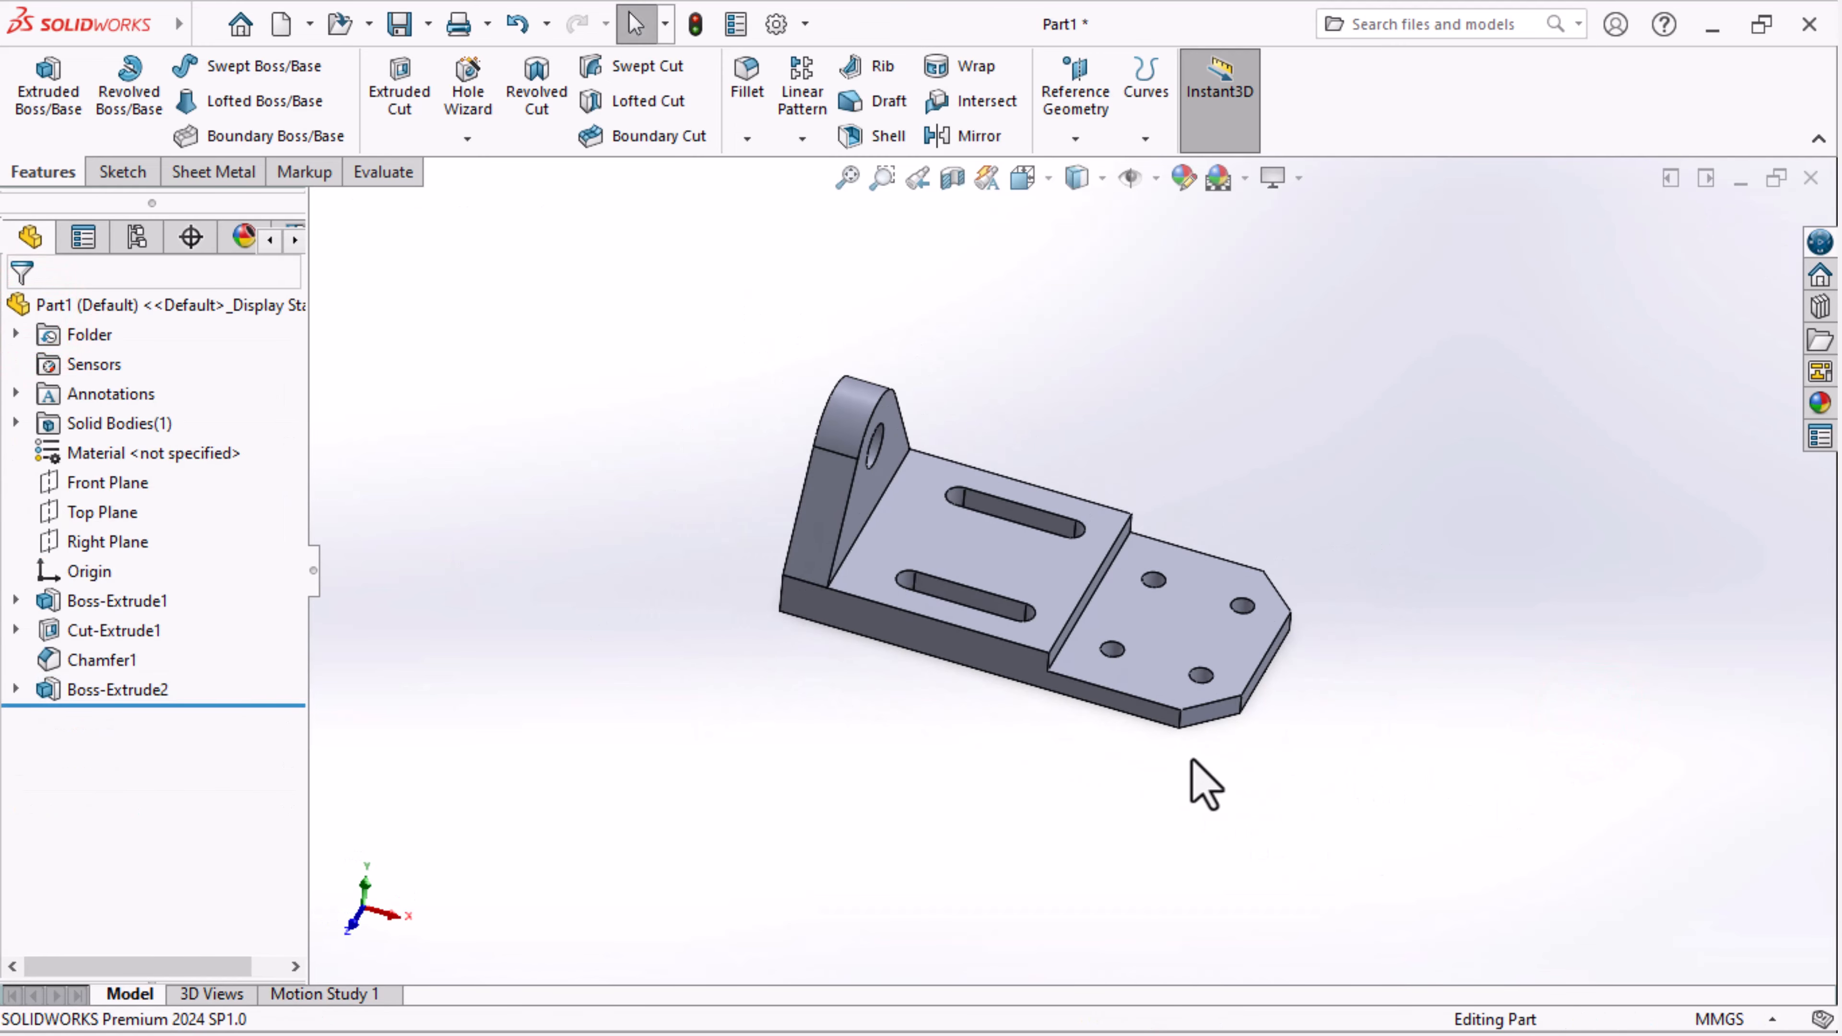
middle_drag(1192, 761, 1201, 662)
scroll(572, 492, down, 2)
scroll(1624, 805, down, 2)
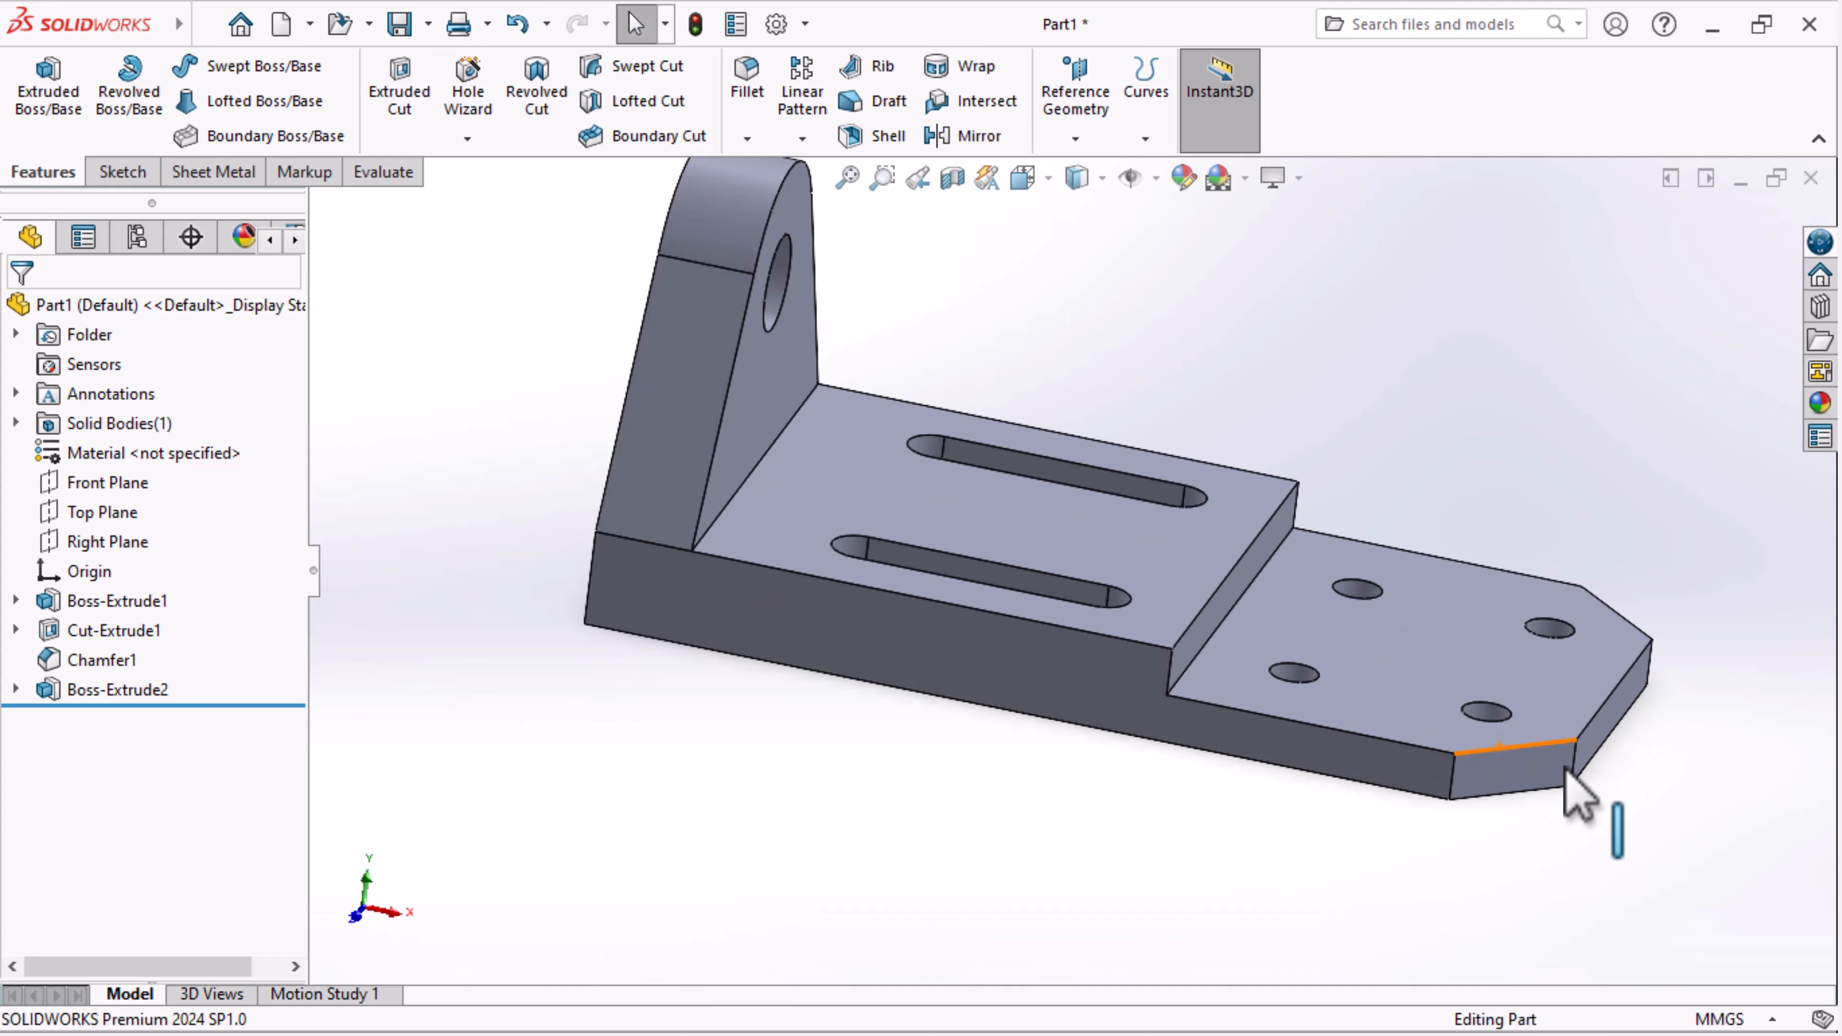
scroll(1317, 731, up, 1)
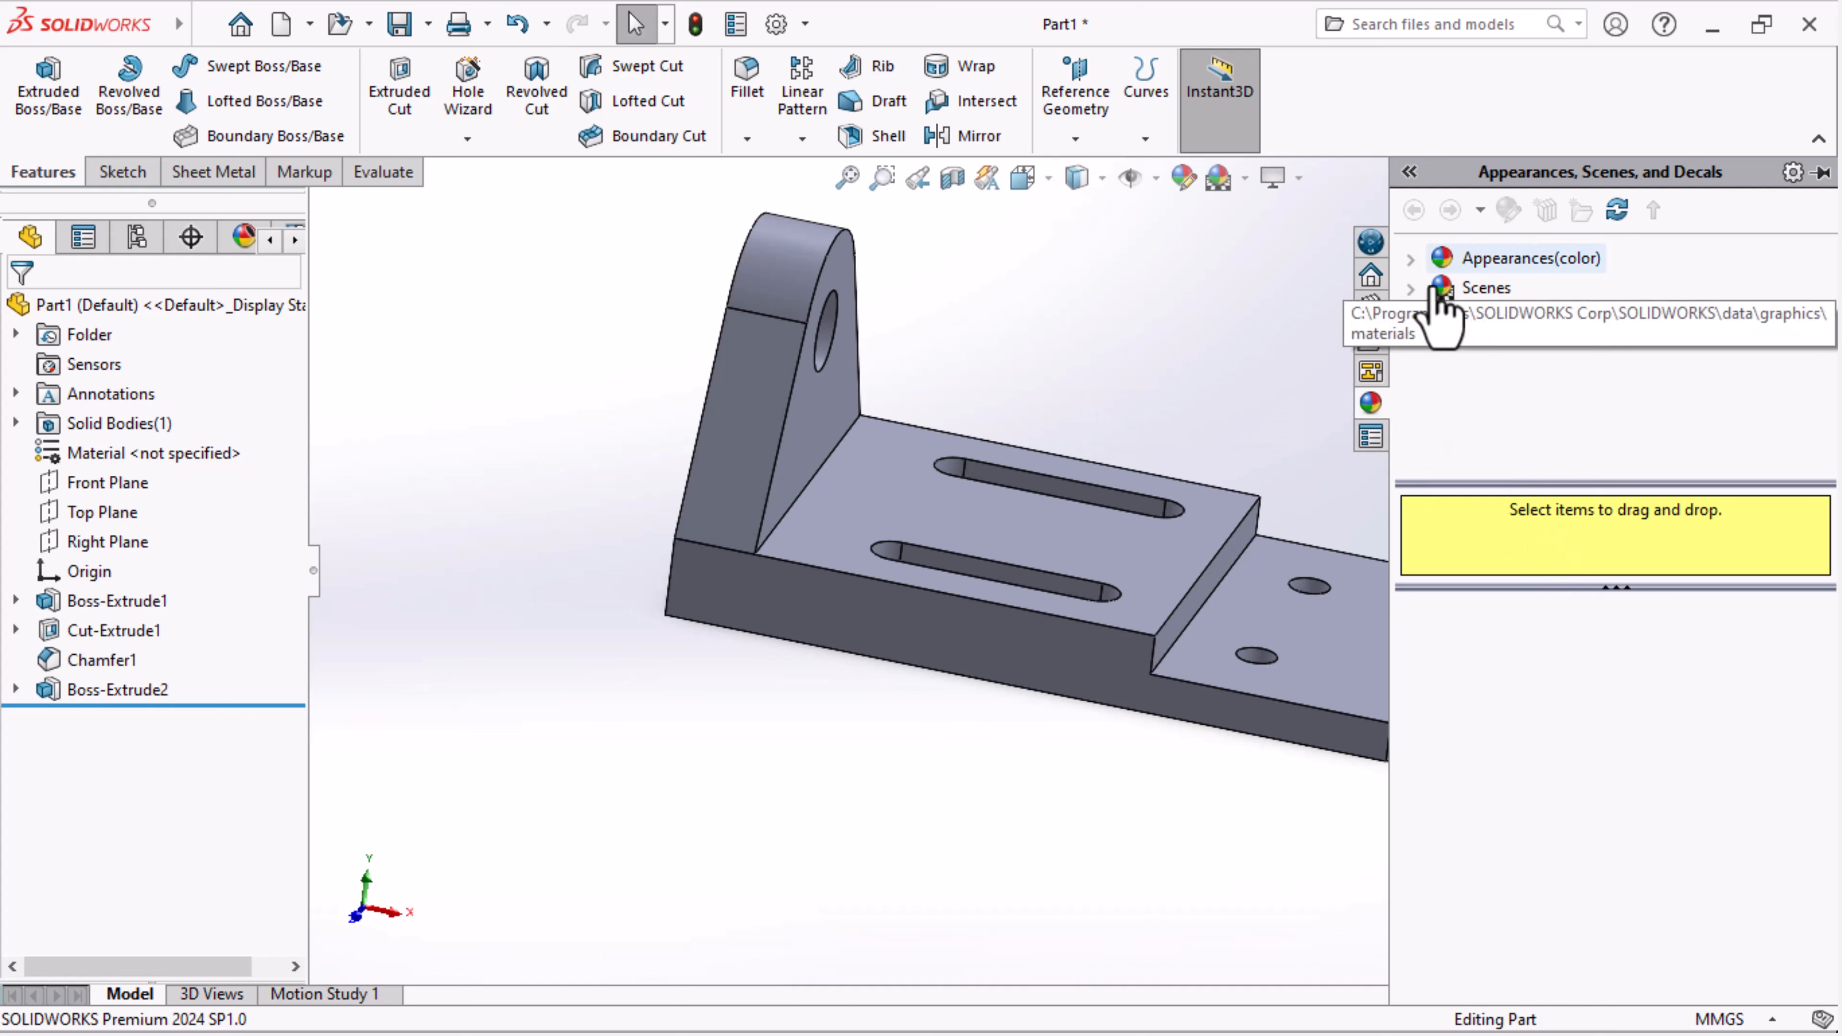
Apply the shiny red wax appearance from the plastic appearances' Wax category to the whole solid body
click(1412, 260)
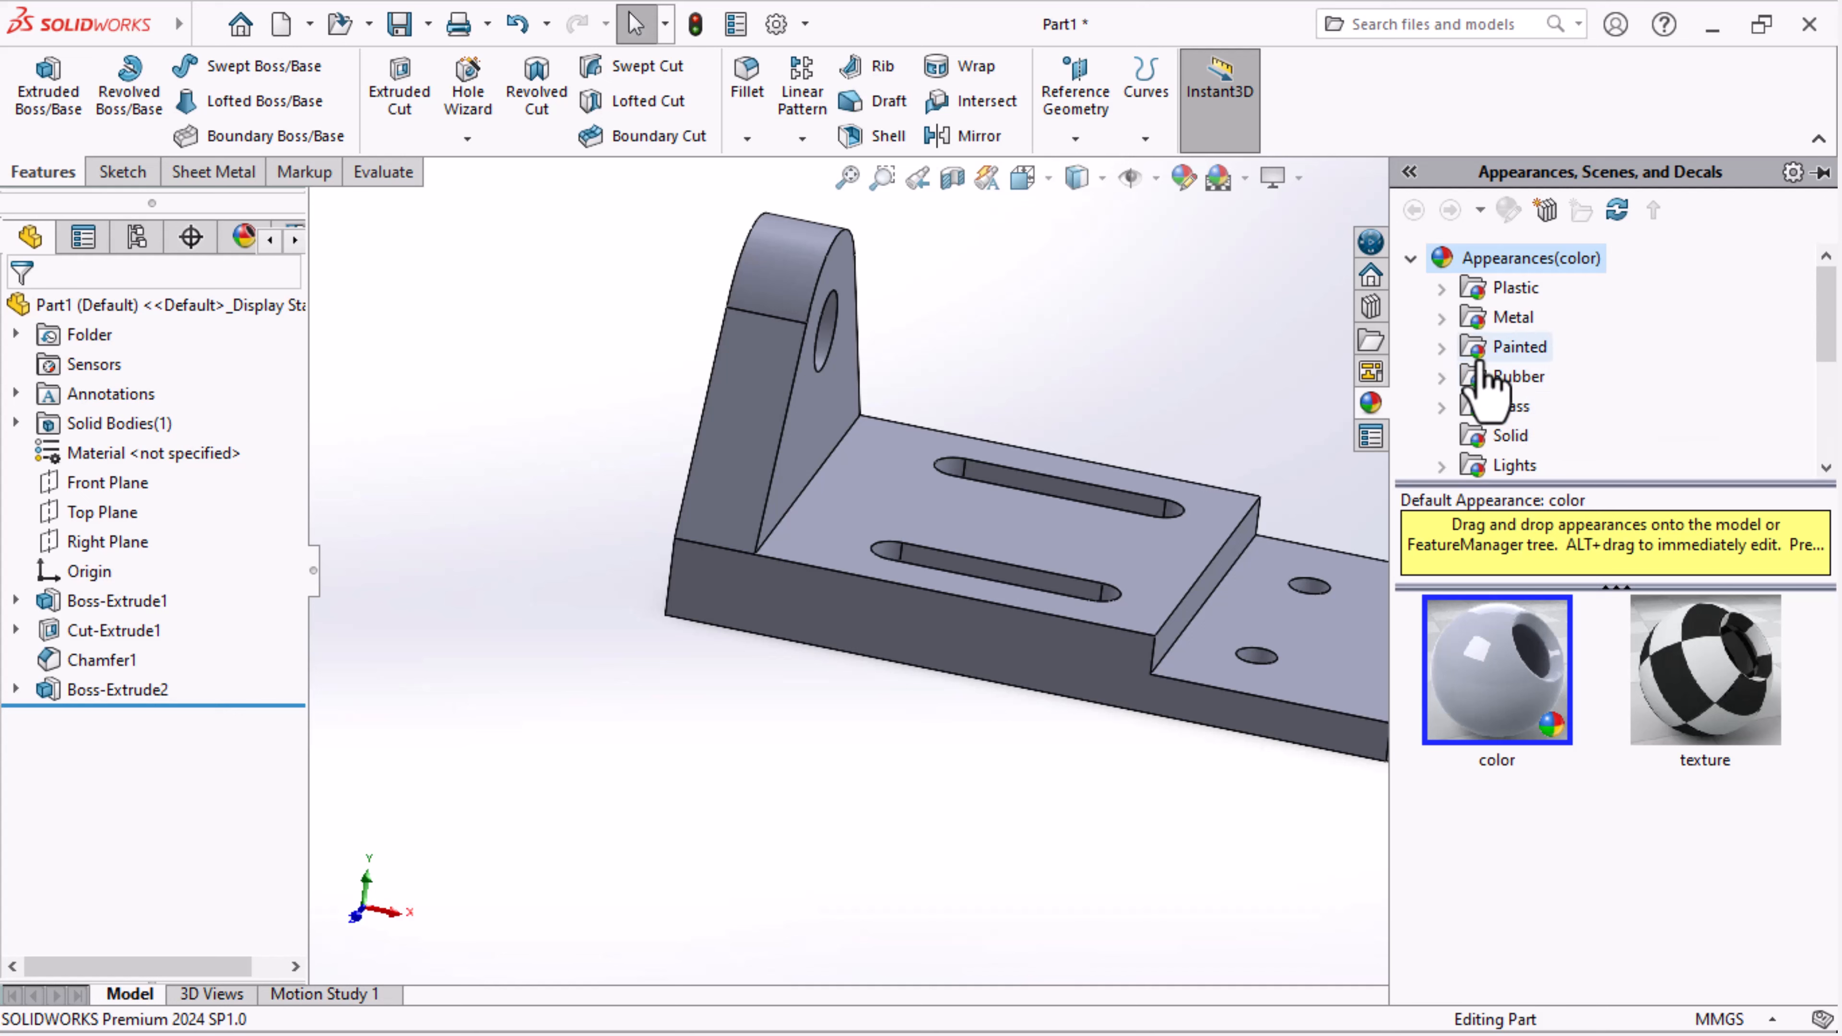
click(1441, 287)
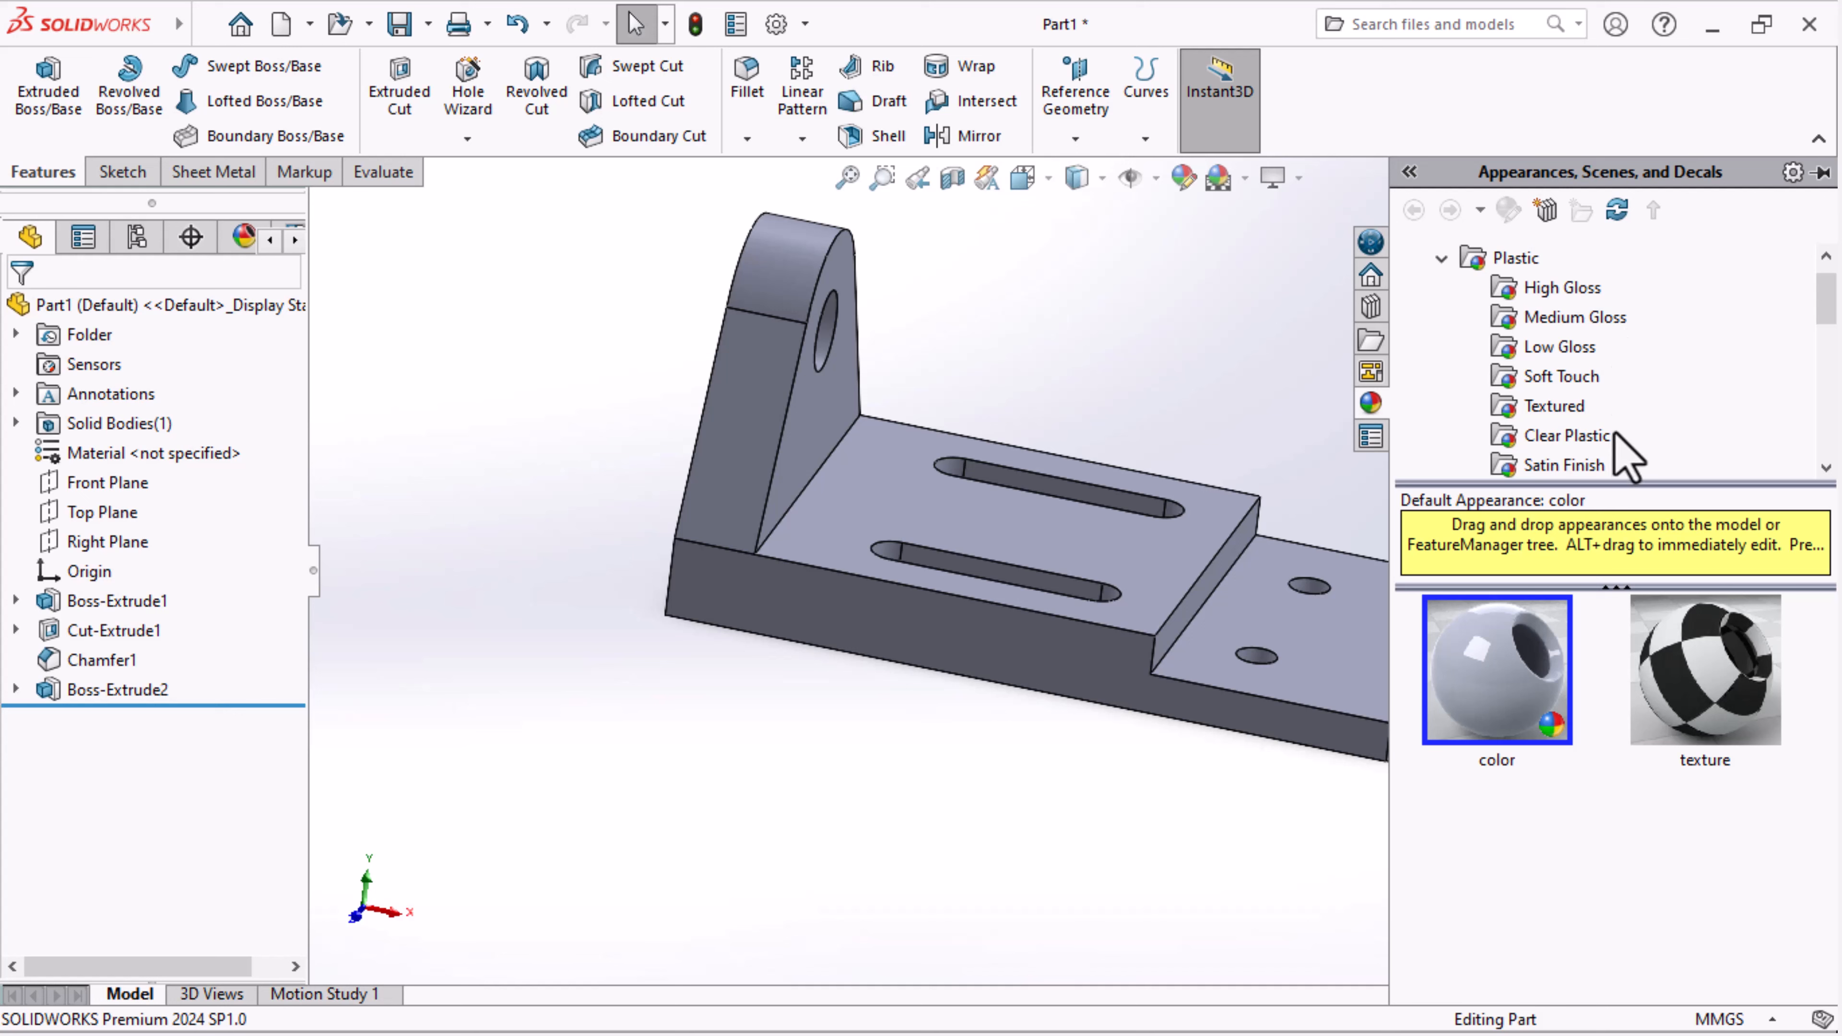
scroll(1602, 464, down, 1)
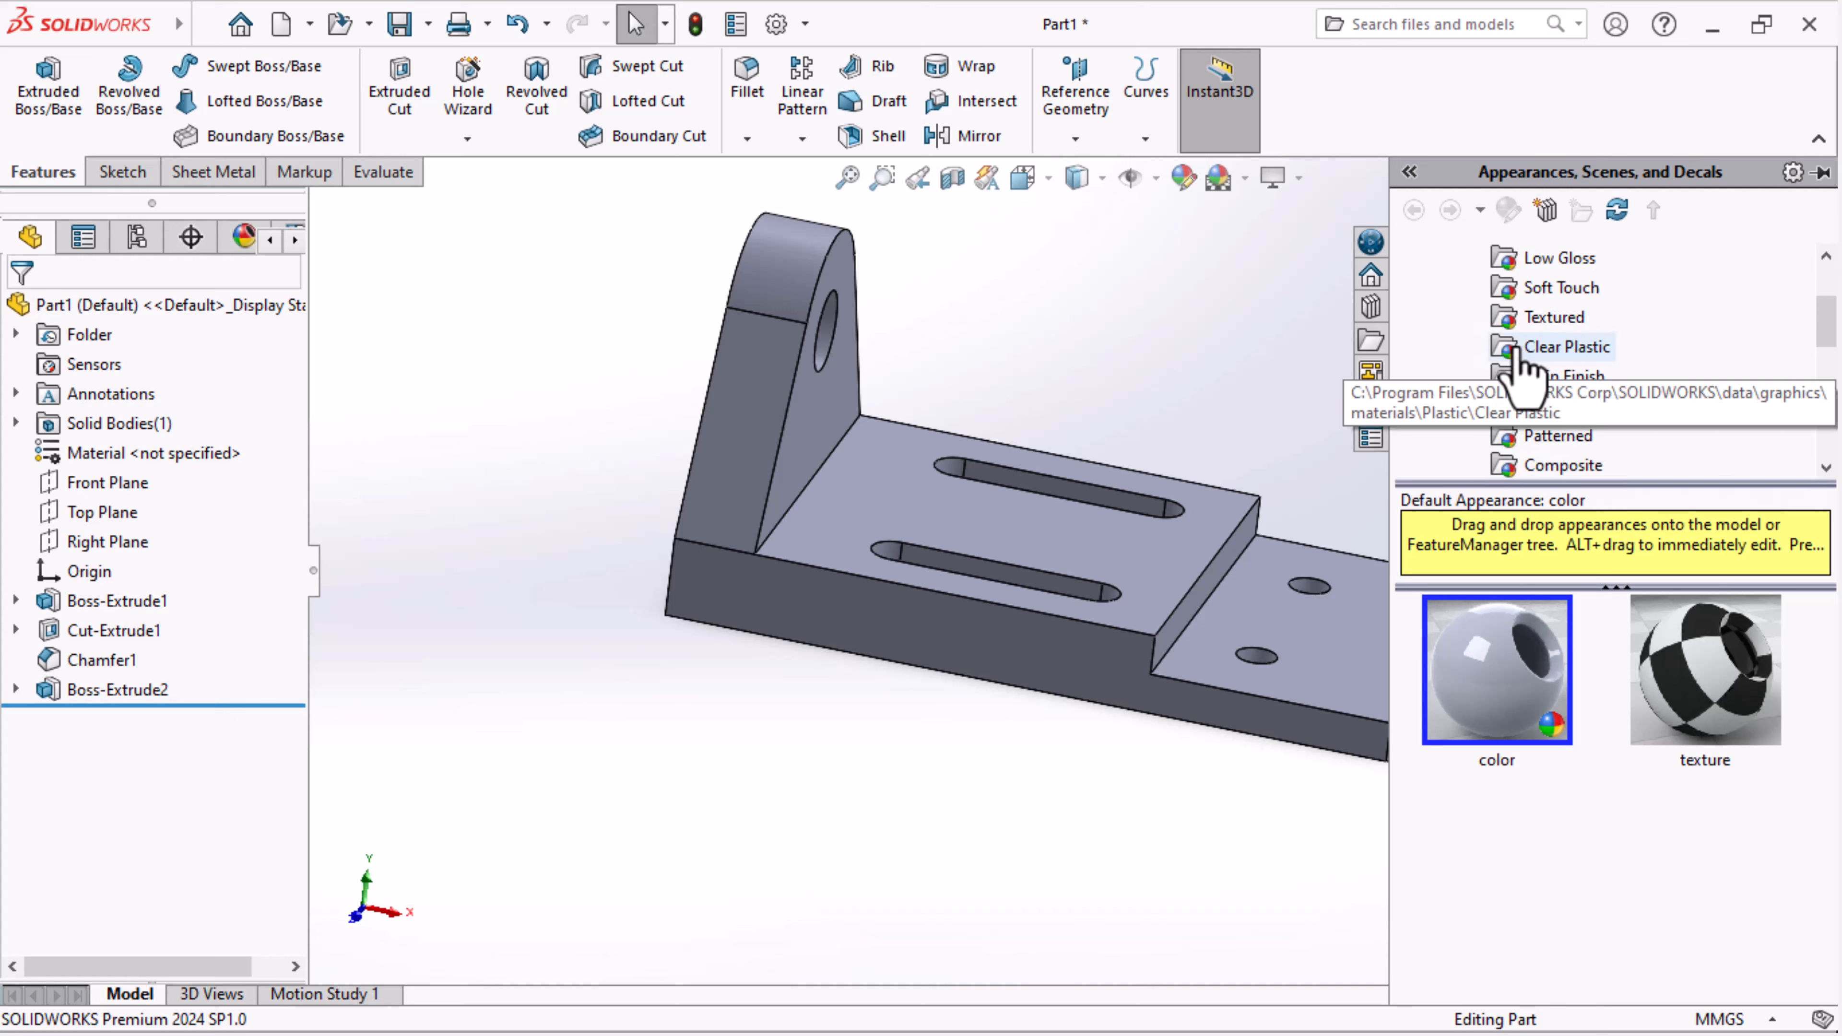
click(1492, 354)
click(1507, 340)
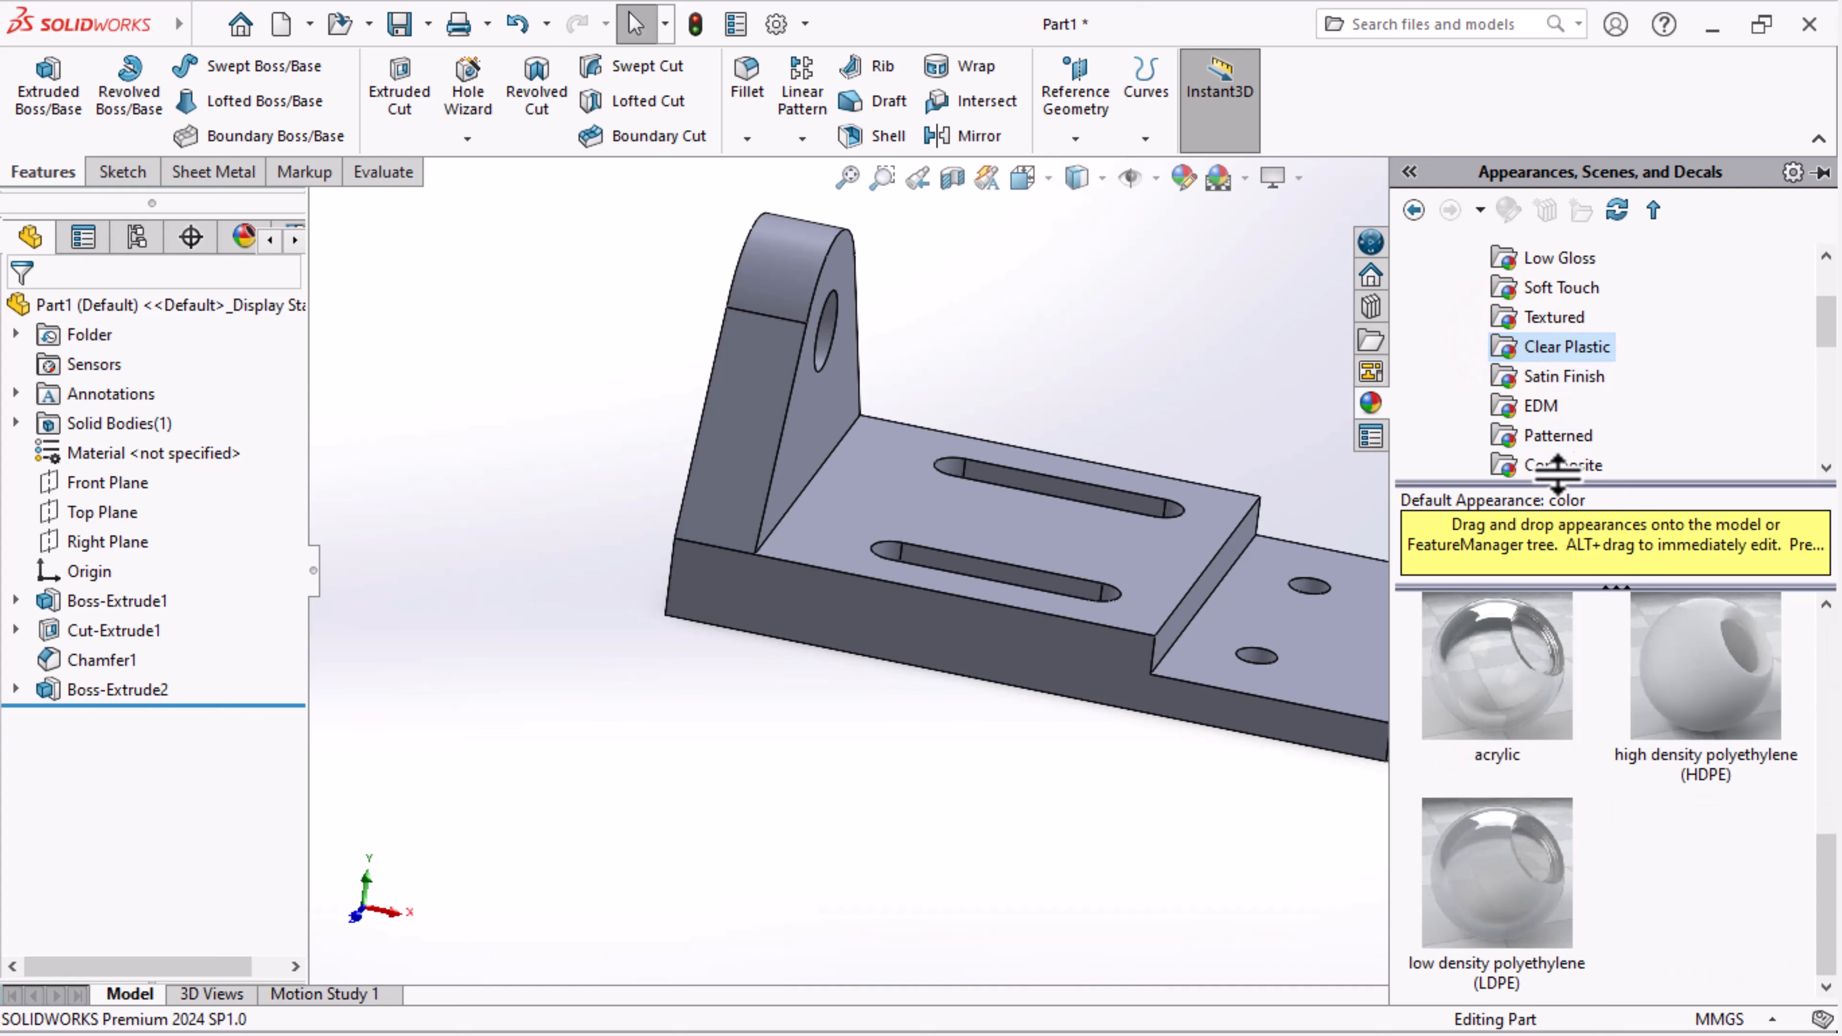
scroll(1494, 392, down, 3)
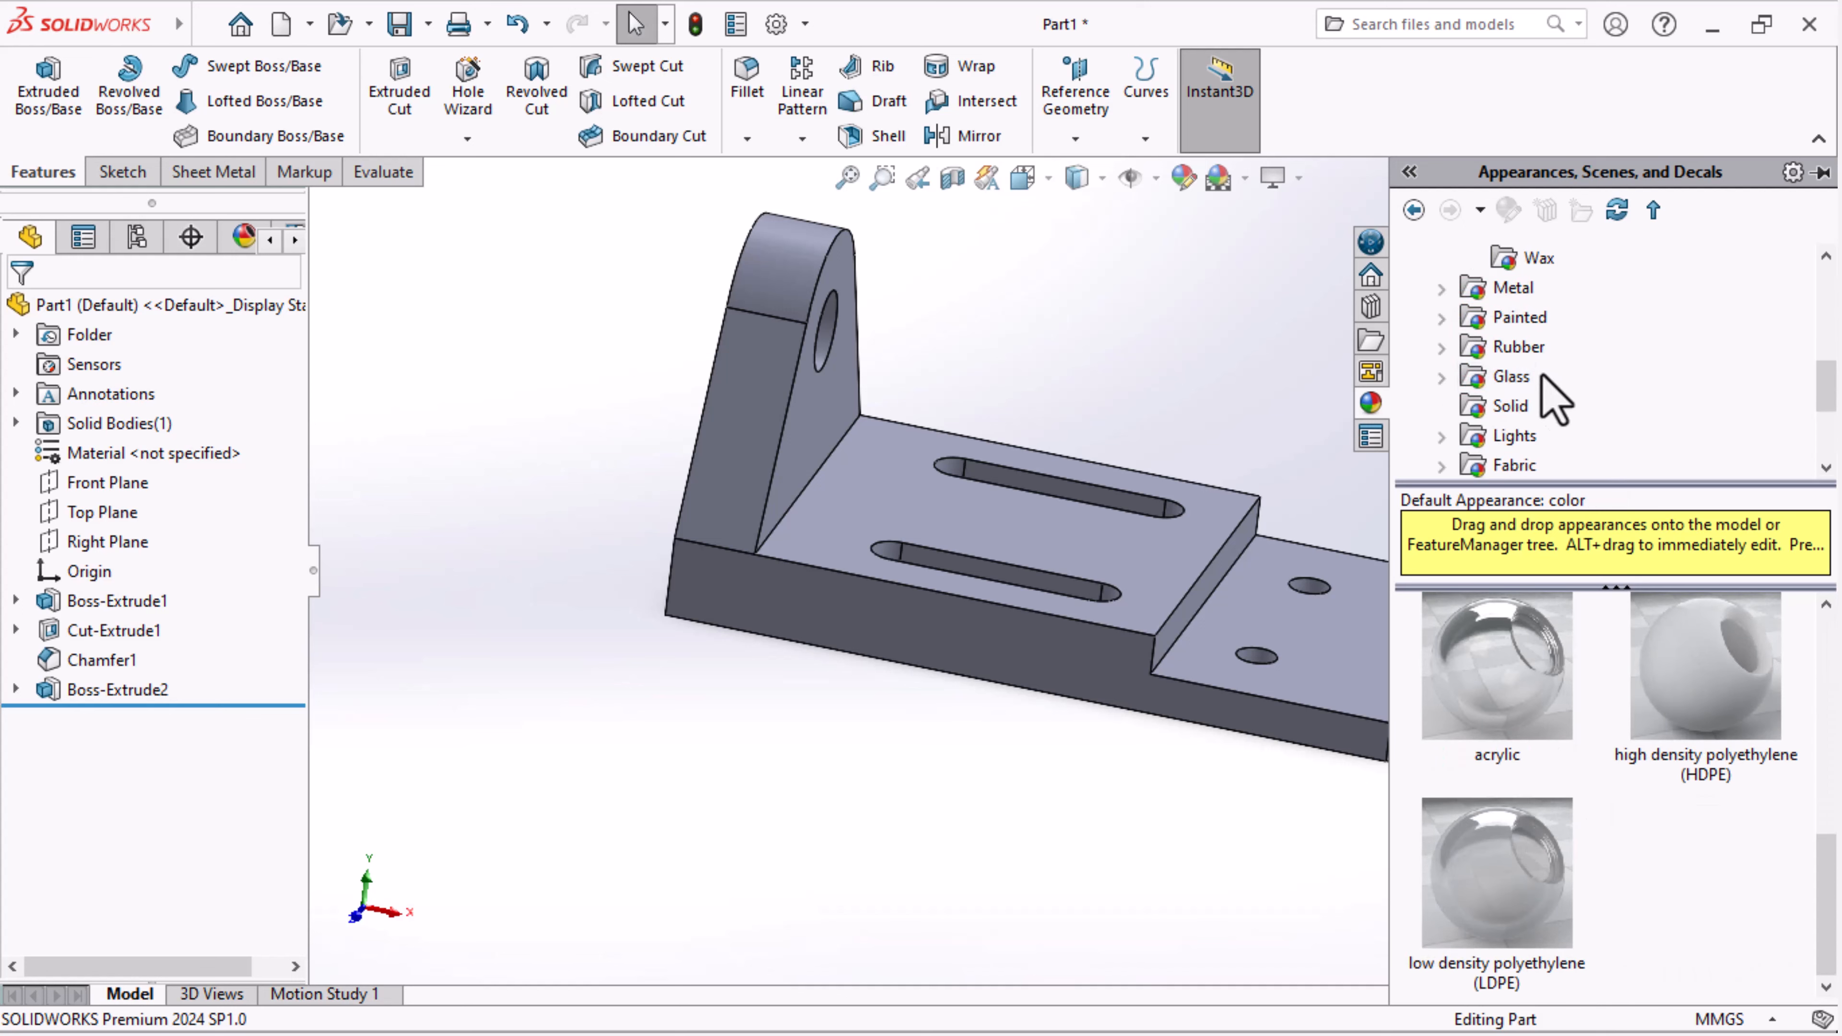
scroll(1543, 377, up, 1)
click(1539, 347)
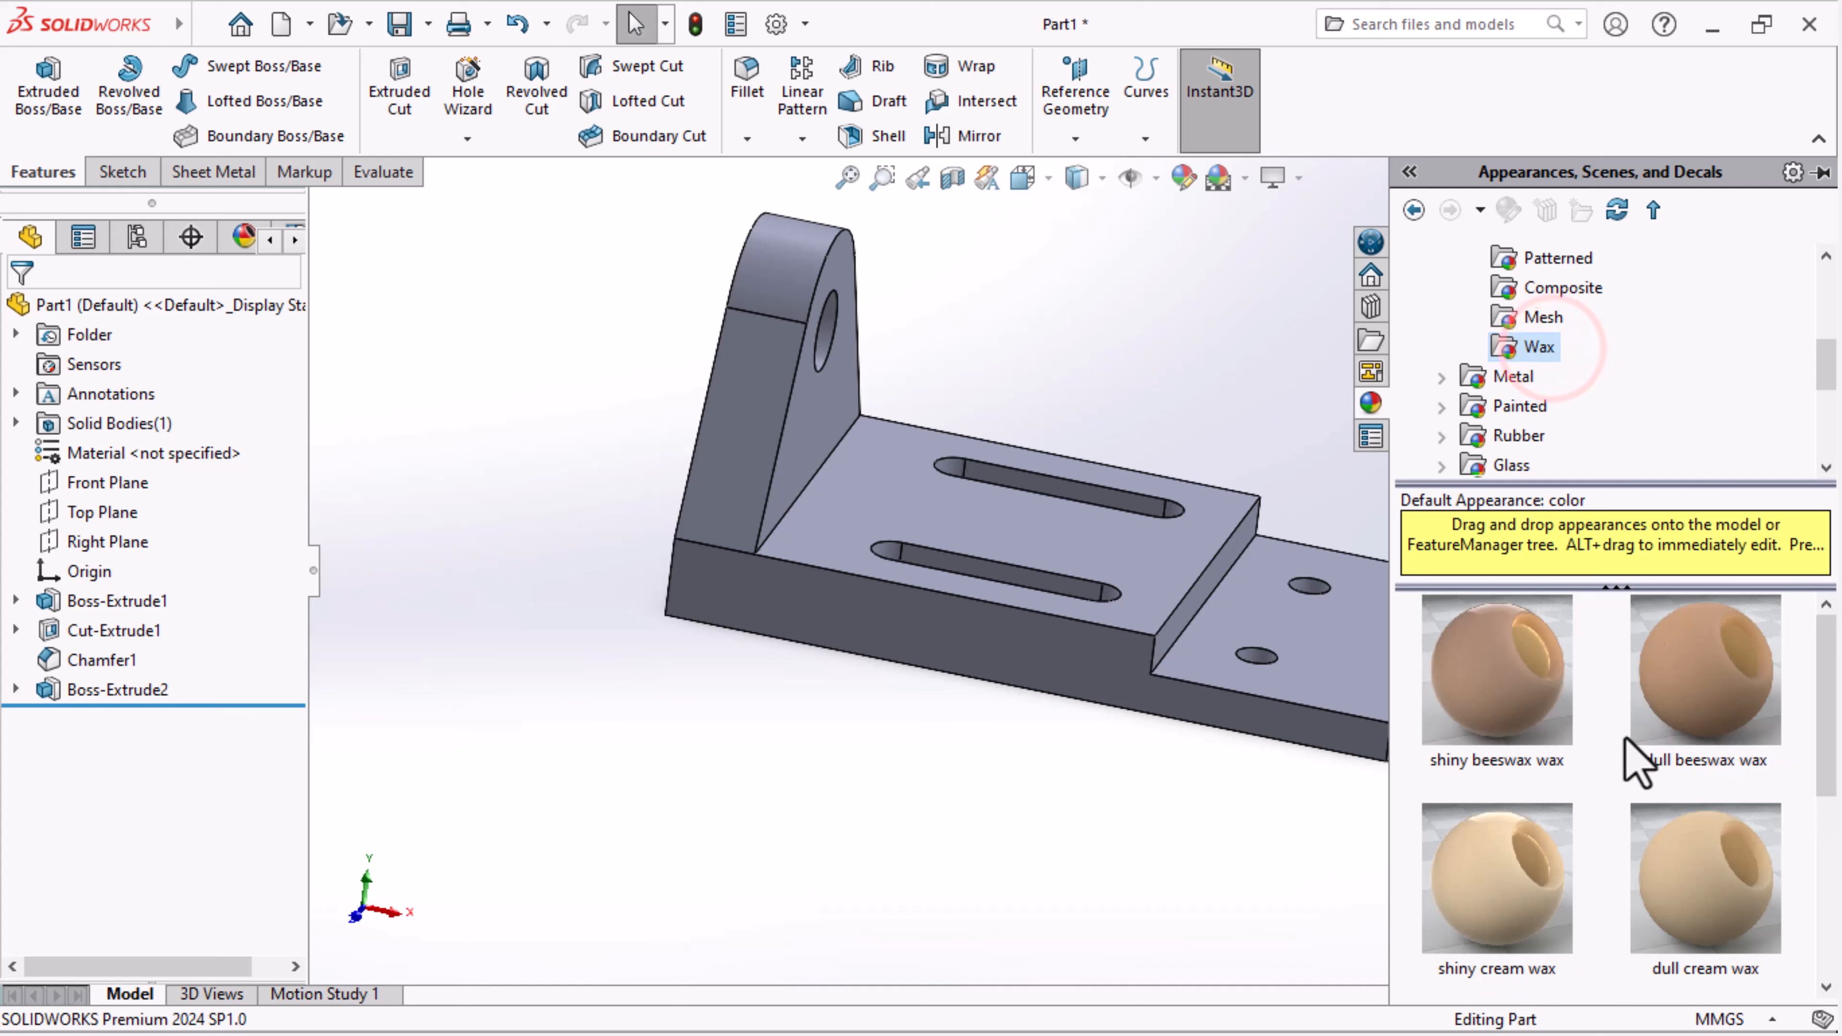
scroll(1596, 798, down, 2)
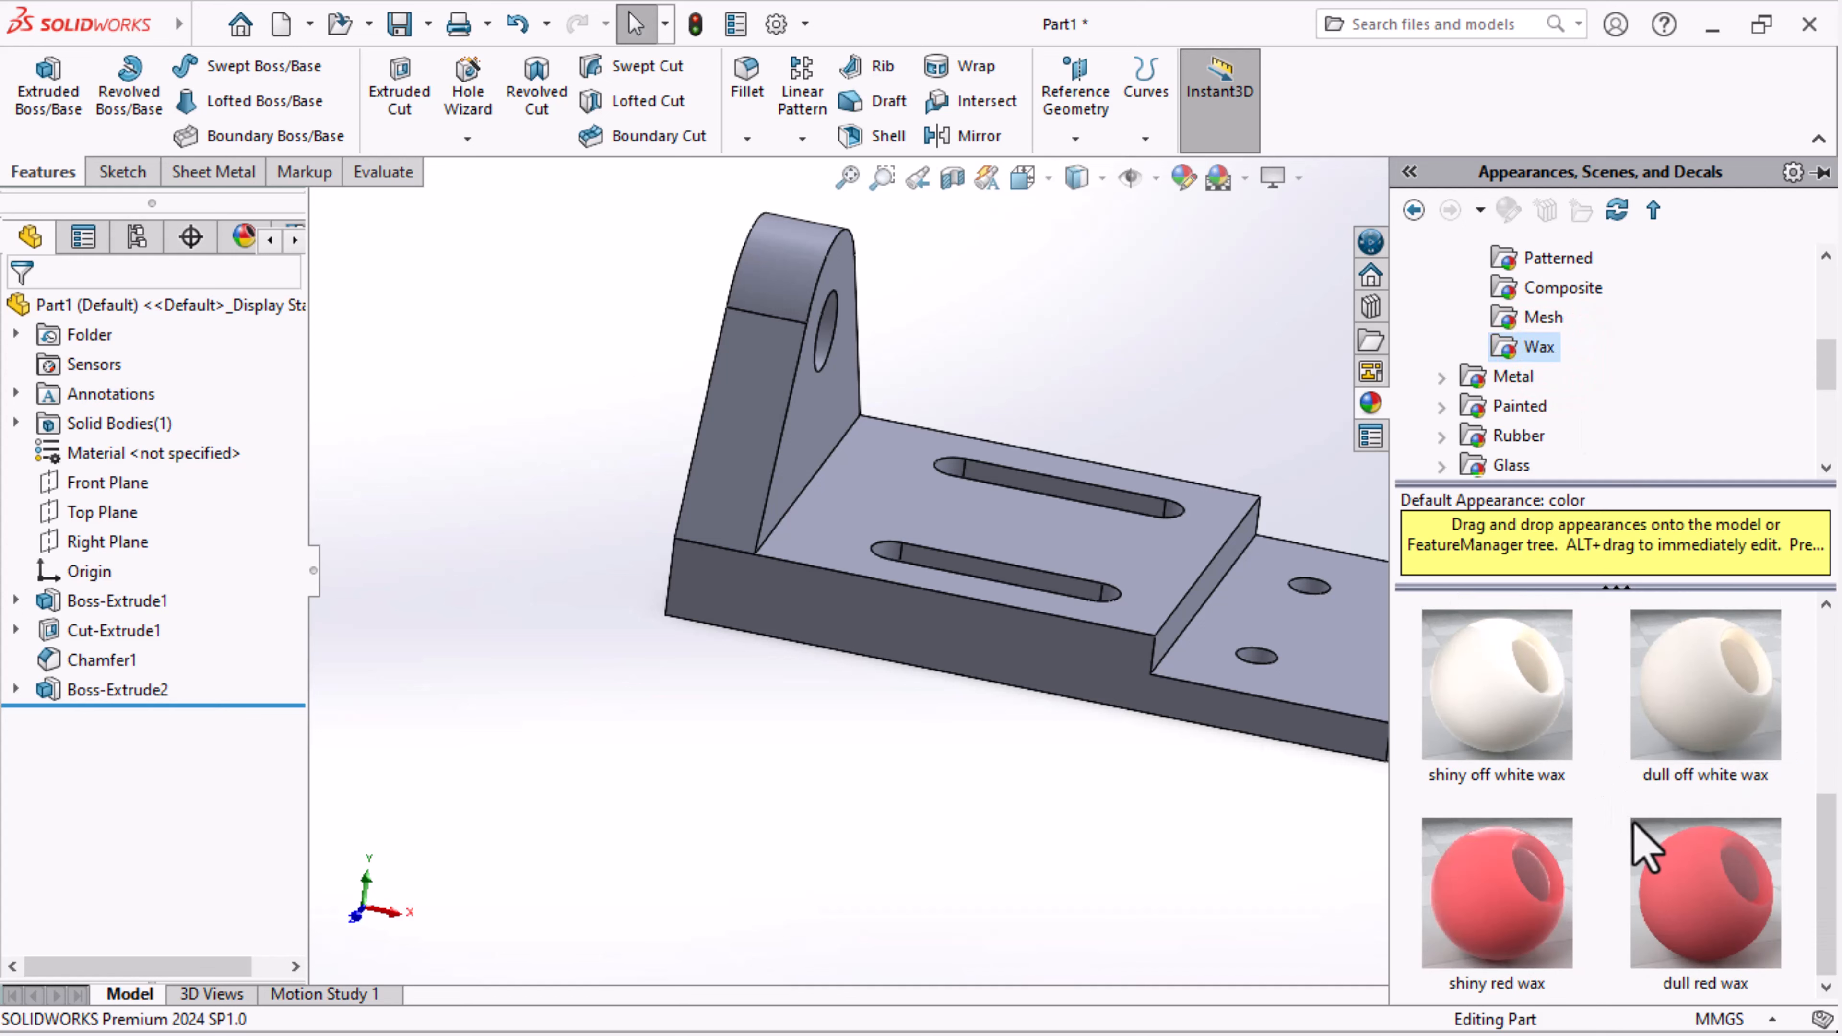
drag(1506, 898, 861, 493)
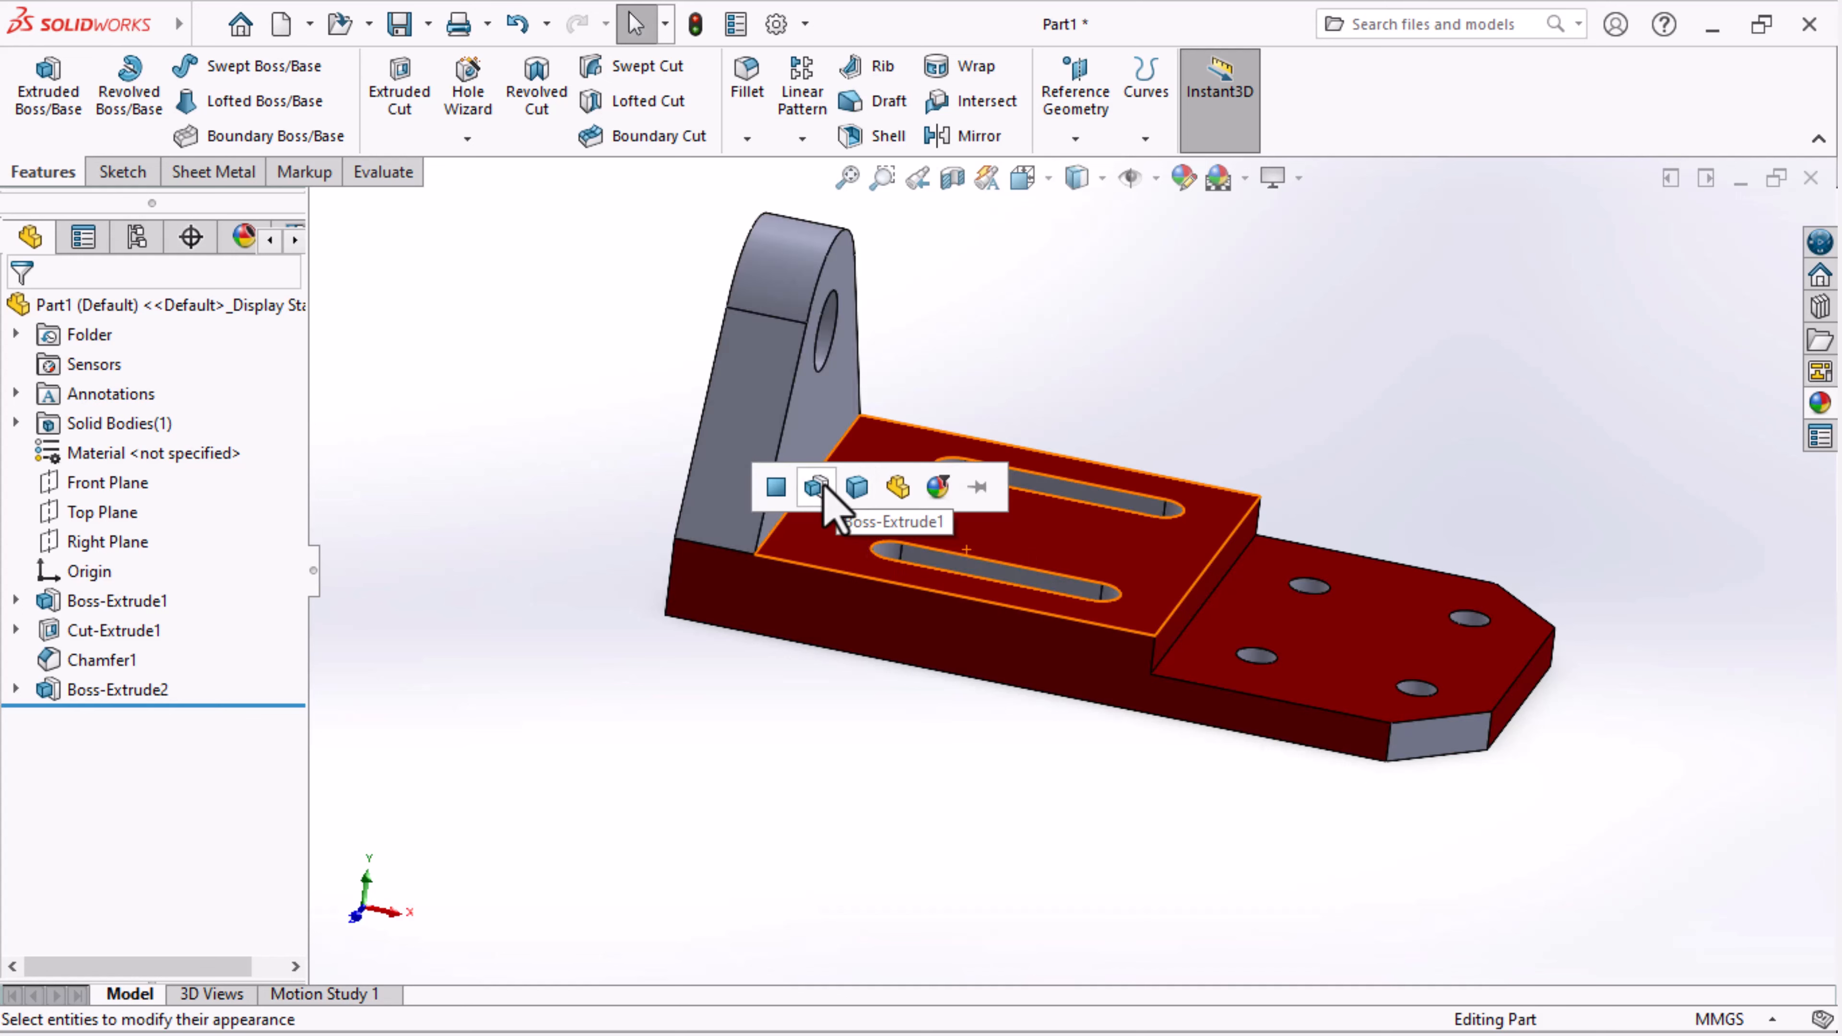
click(856, 486)
click(1258, 757)
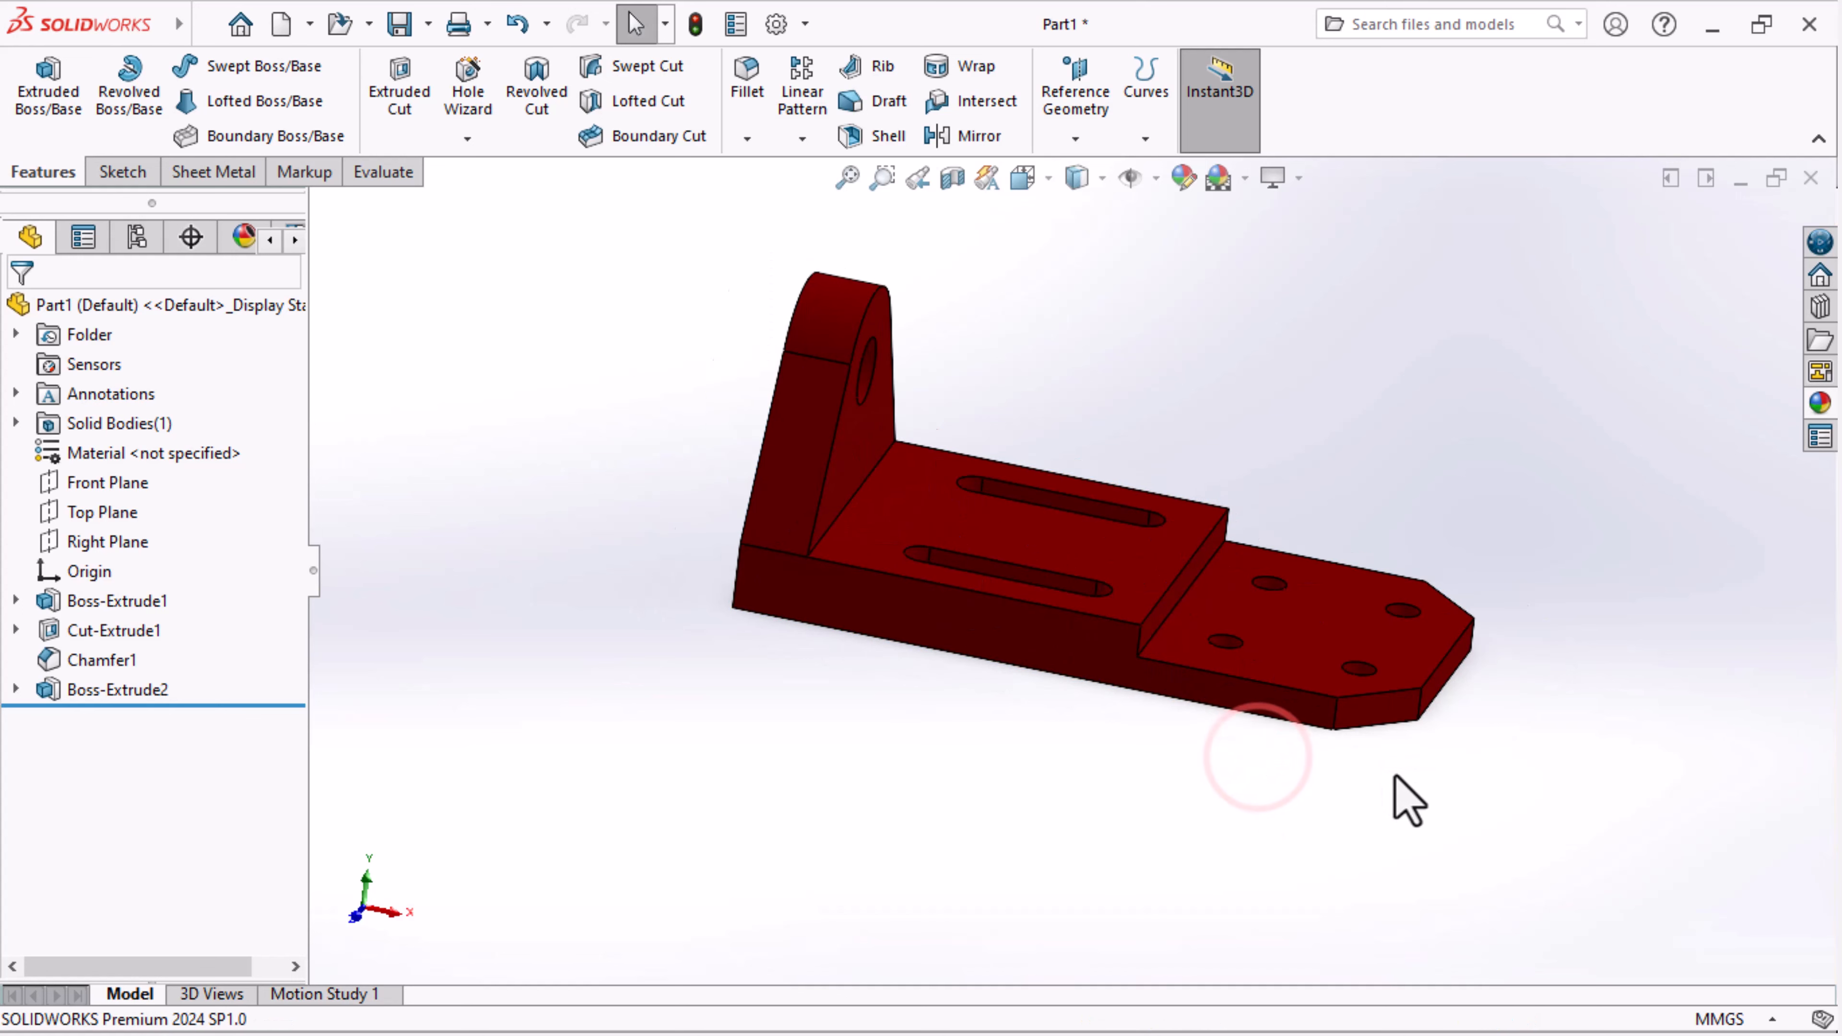
scroll(1378, 755, up, 3)
middle_drag(1217, 700, 1174, 682)
scroll(1019, 562, down, 4)
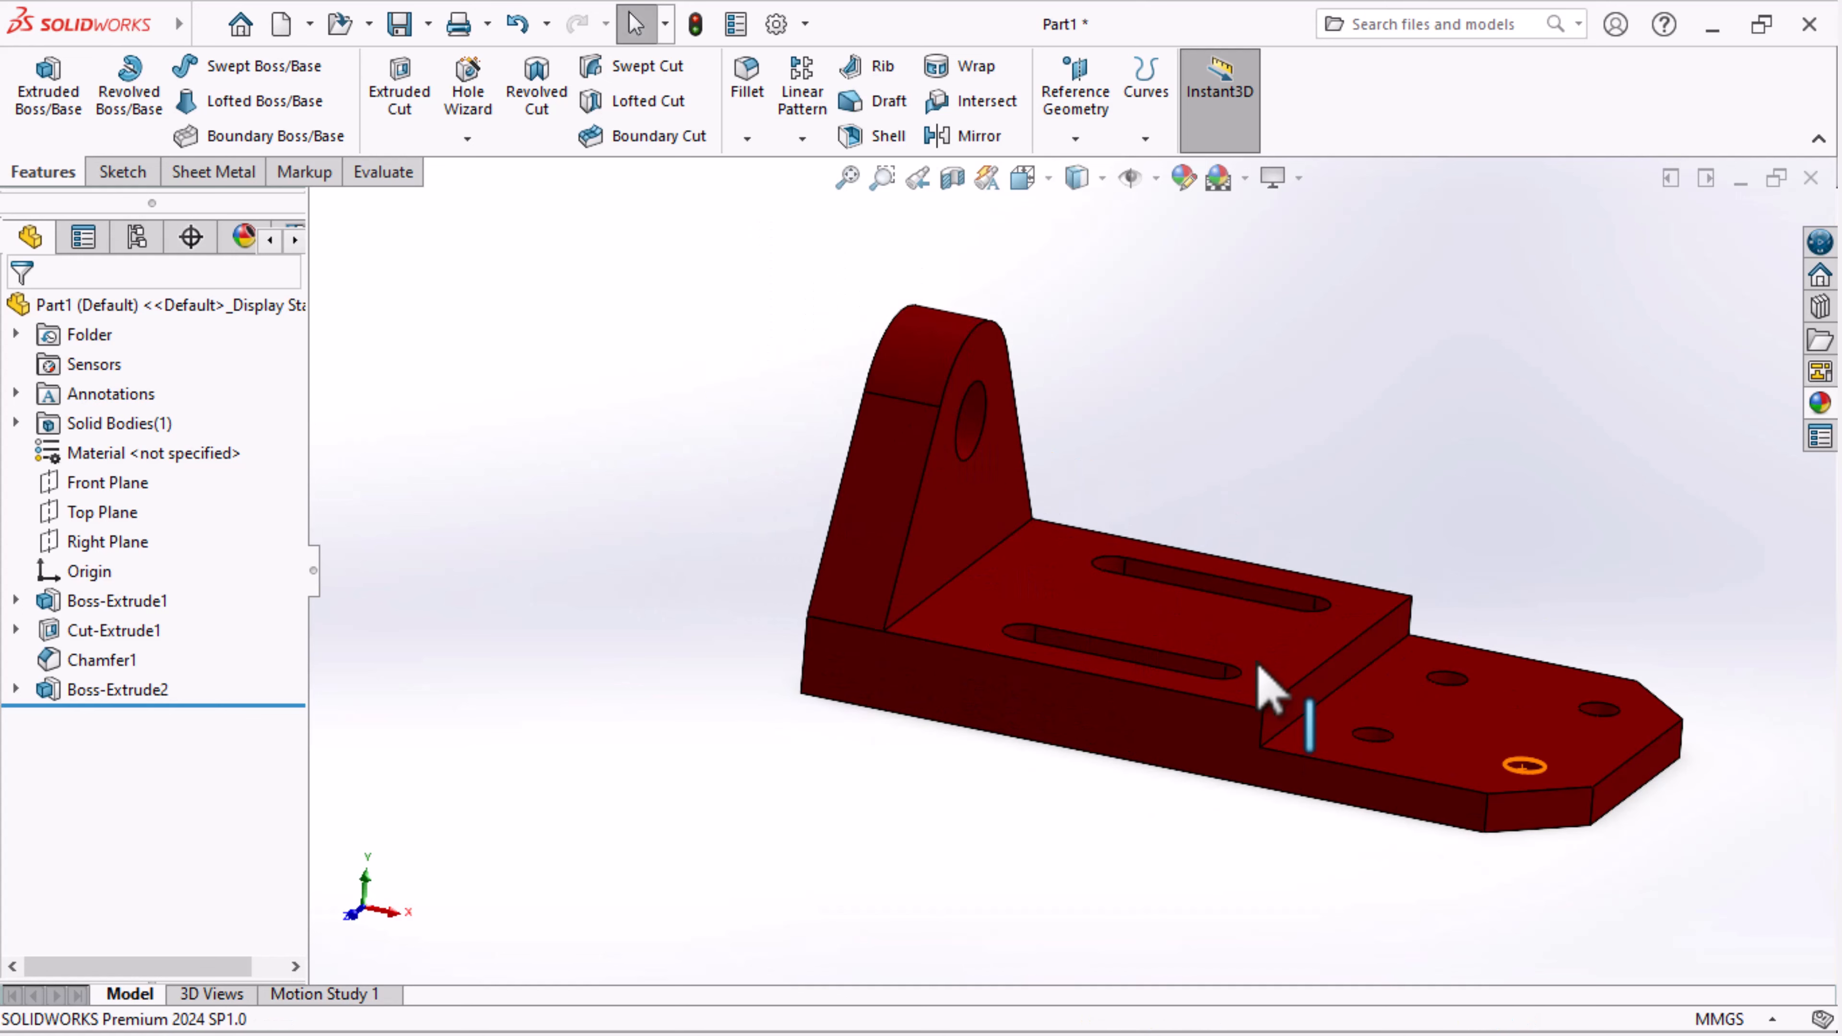